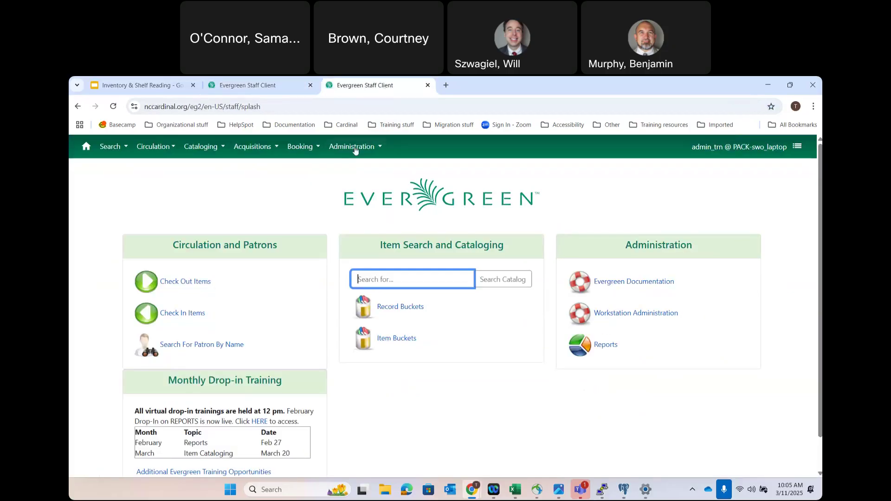
- Go to Administration > Reports and expand the Shared Folders templates
left_click(354, 153)
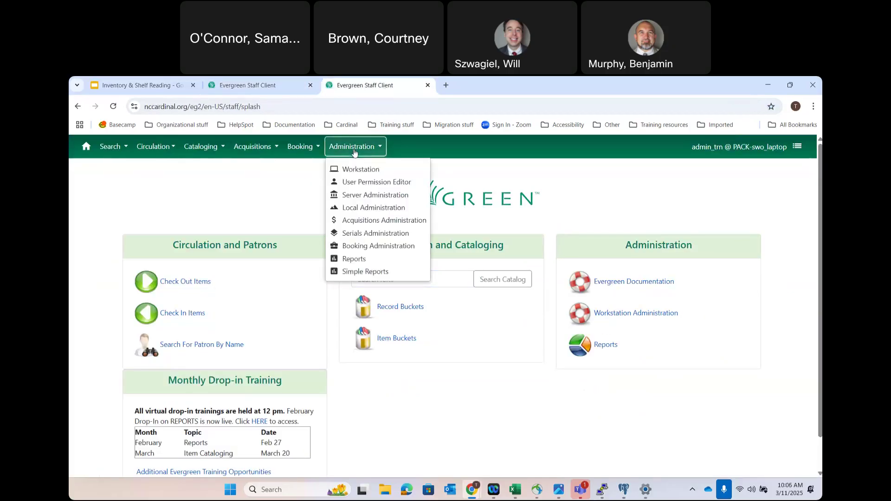
left_click(355, 261)
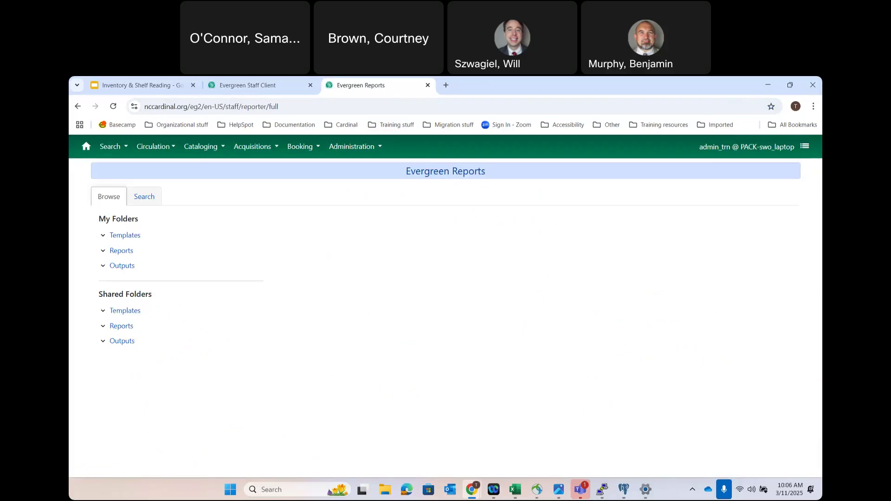
left_click(103, 311)
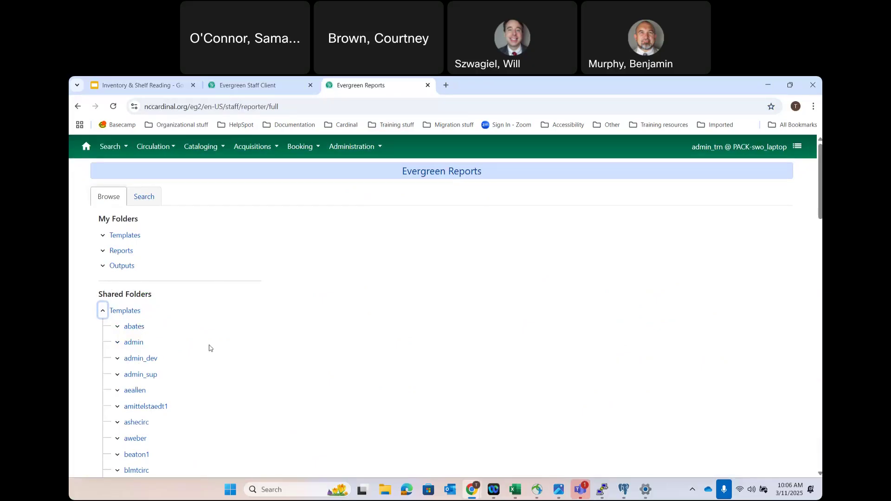
- Expand admin > Centralized Report Templates > Inventory & Weeding Templates and show Lists (CARDINAL)
scroll(209, 348, "down", 1)
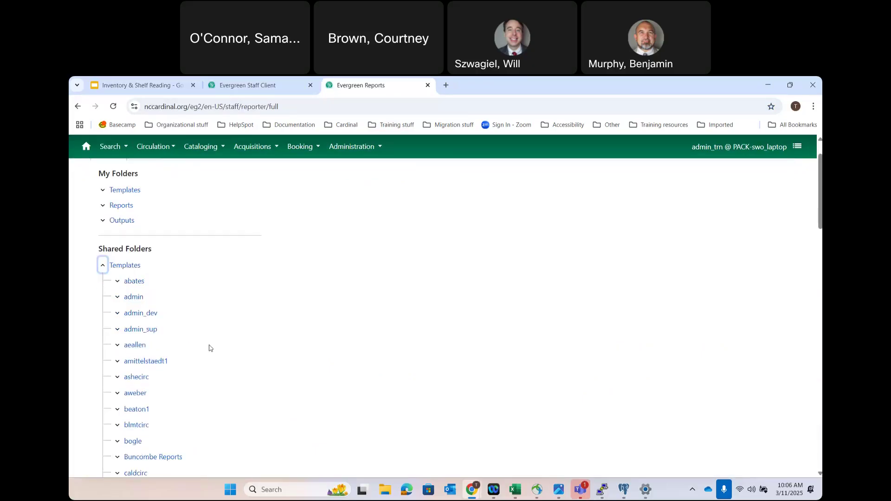
left_click(118, 298)
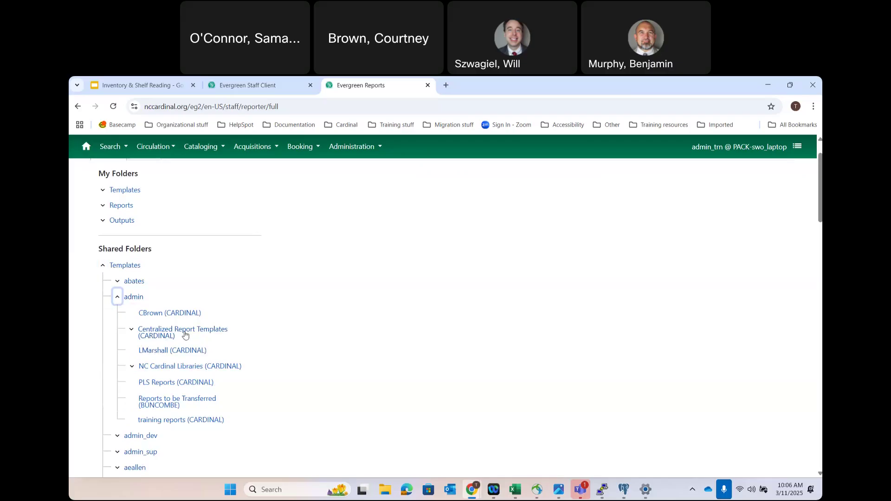
left_click(132, 331)
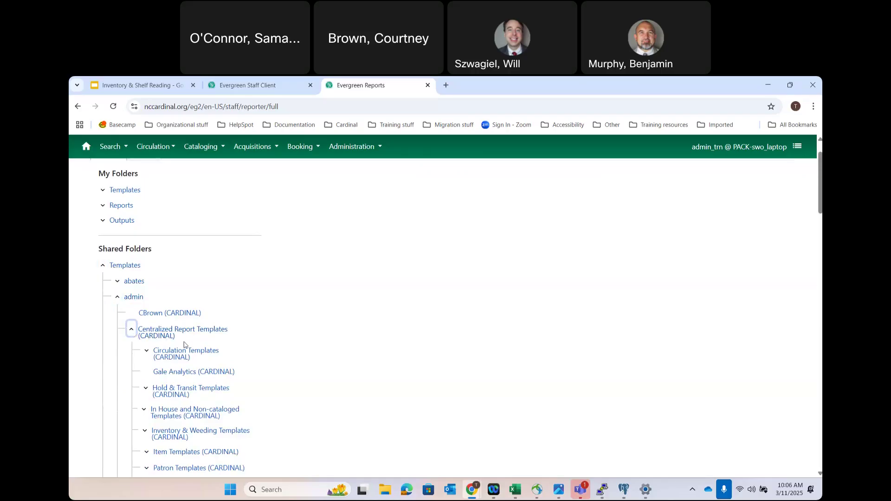
left_click(146, 432)
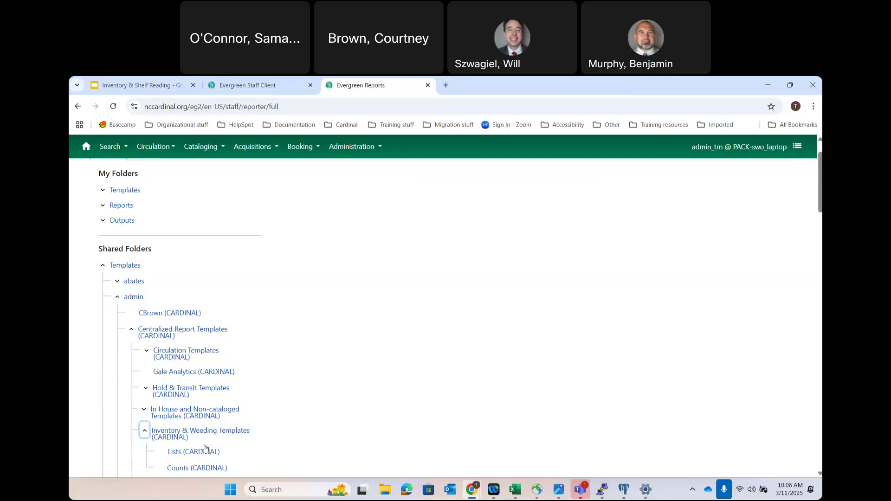
scroll(204, 448, "down", 2)
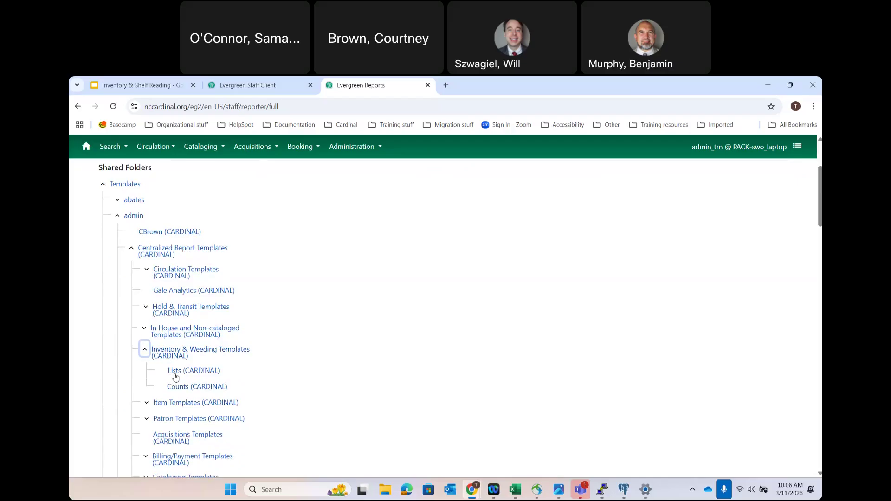
left_click(176, 376)
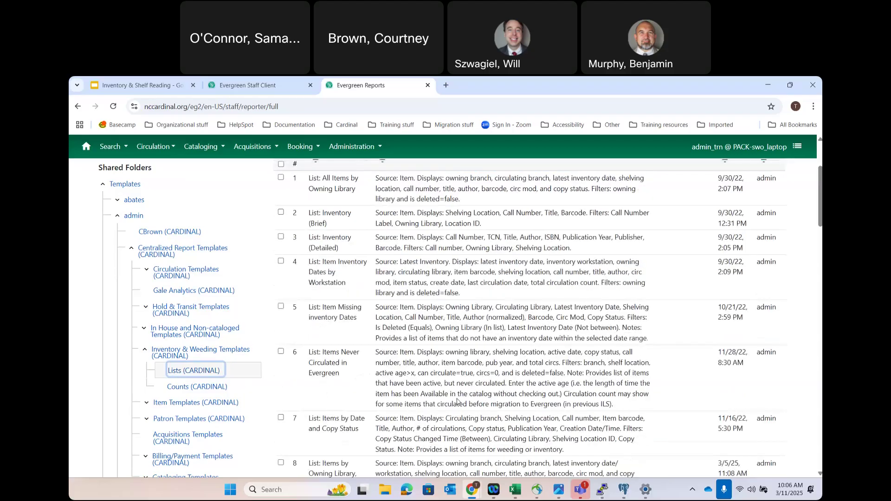
- Scroll through the Inventory & Weeding list templates, then switch to the staff client home tab
scroll(549, 284, "up", 2)
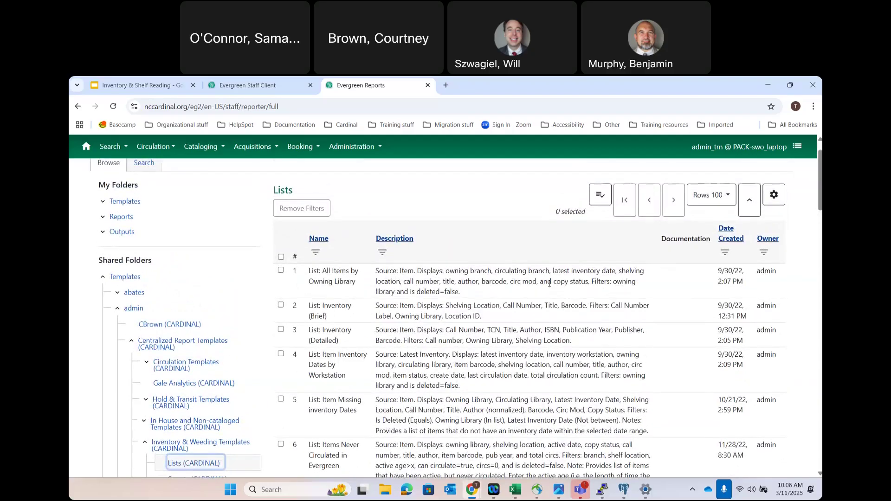
scroll(549, 284, "down", 15)
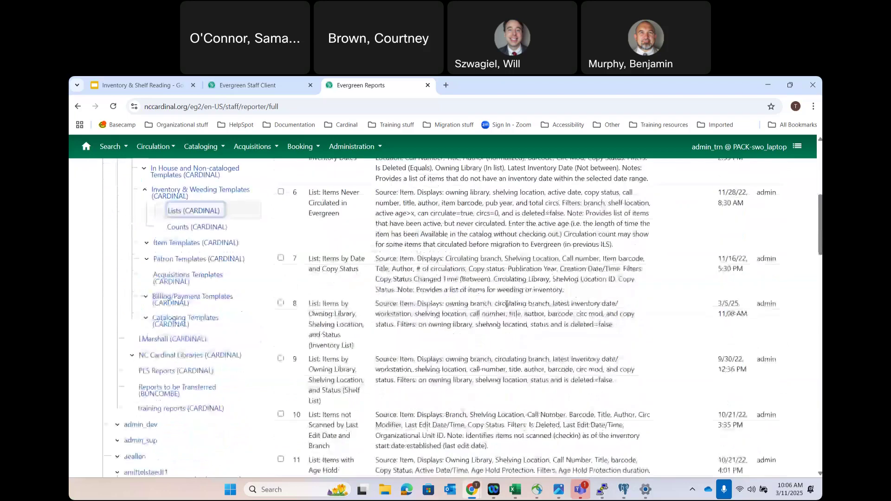
scroll(506, 306, "up", 15)
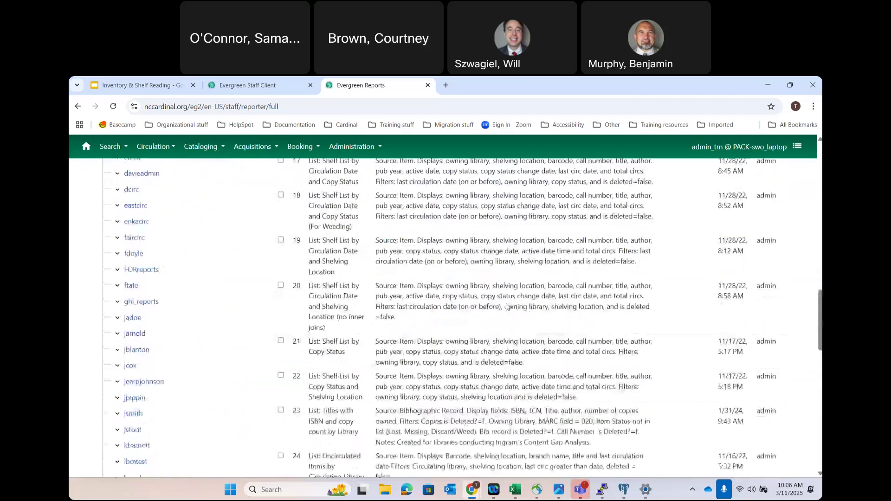
scroll(507, 304, "up", 2)
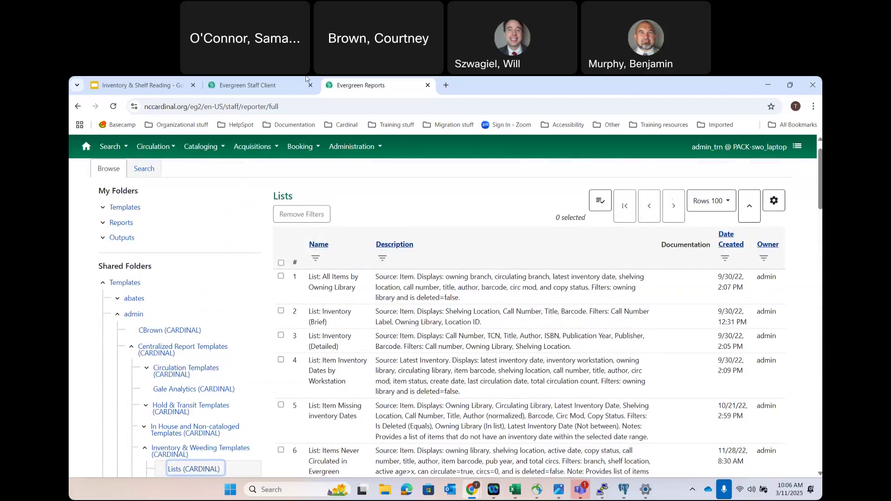
left_click(257, 80)
- Check the template path on the 'Report for Method 1' slide, then return to the Lists templates
left_click(139, 85)
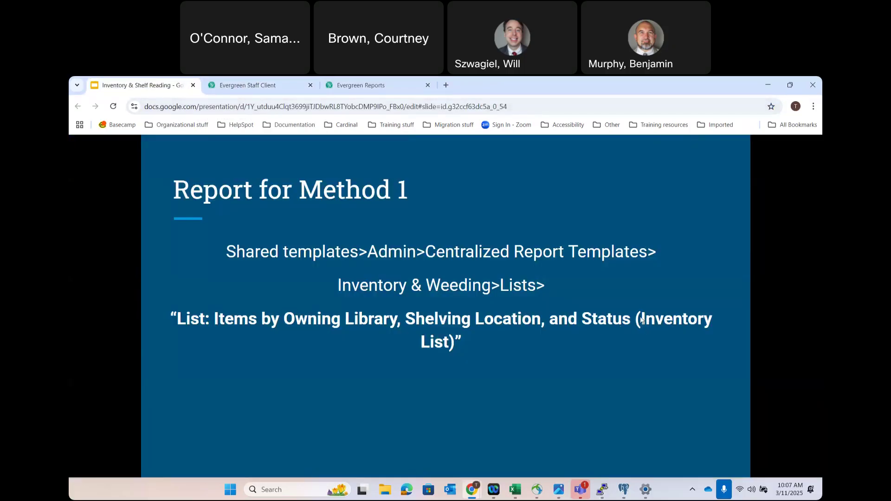
right_click(447, 346)
left_click(446, 346)
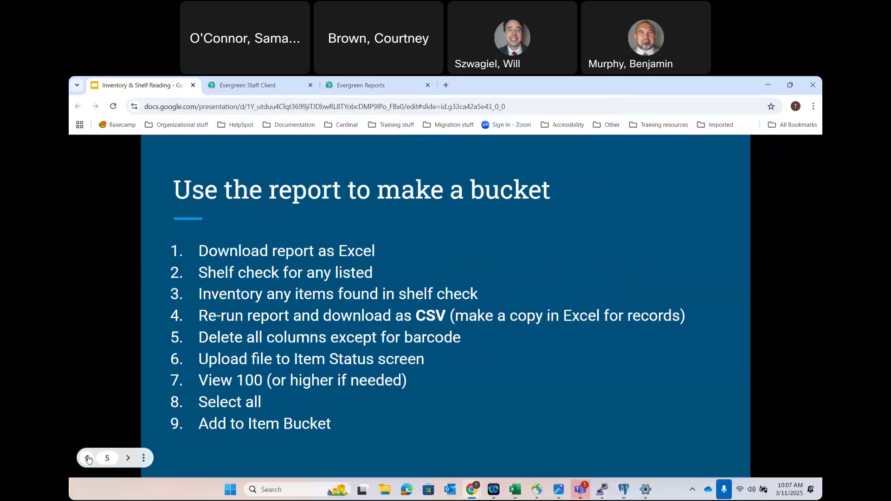
left_click(86, 458)
left_click(380, 84)
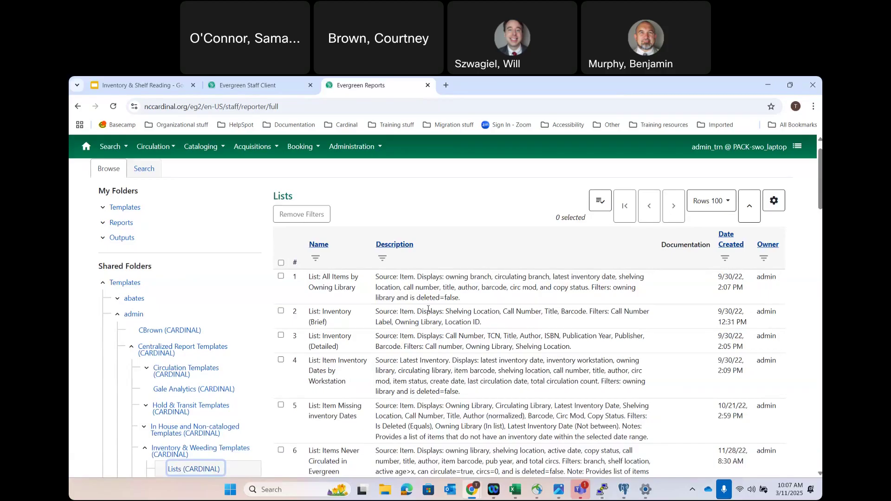
left_click(246, 83)
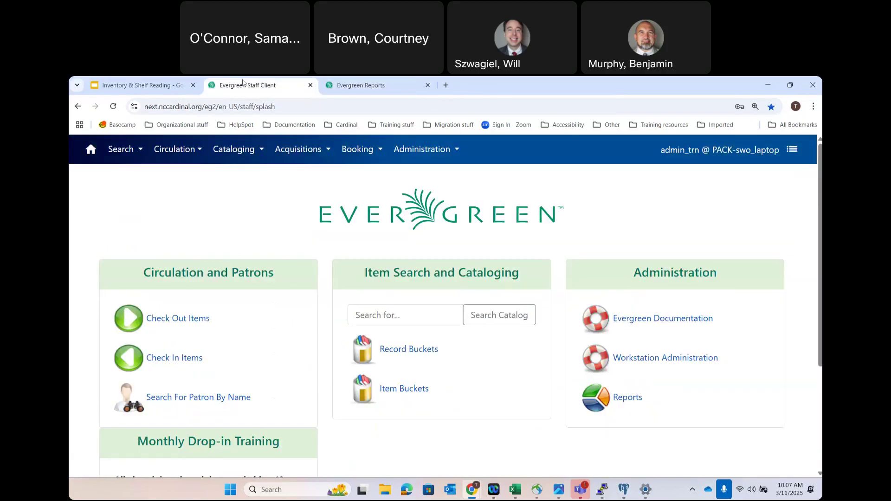
left_click(133, 80)
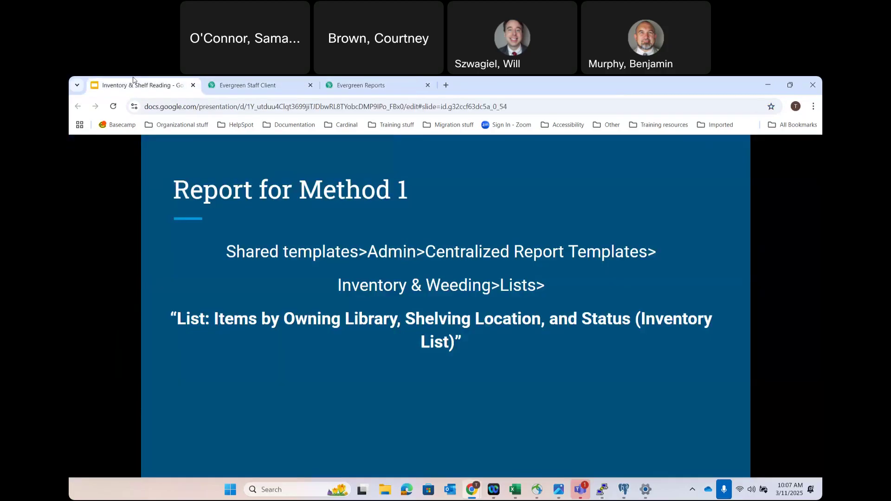
left_click(357, 85)
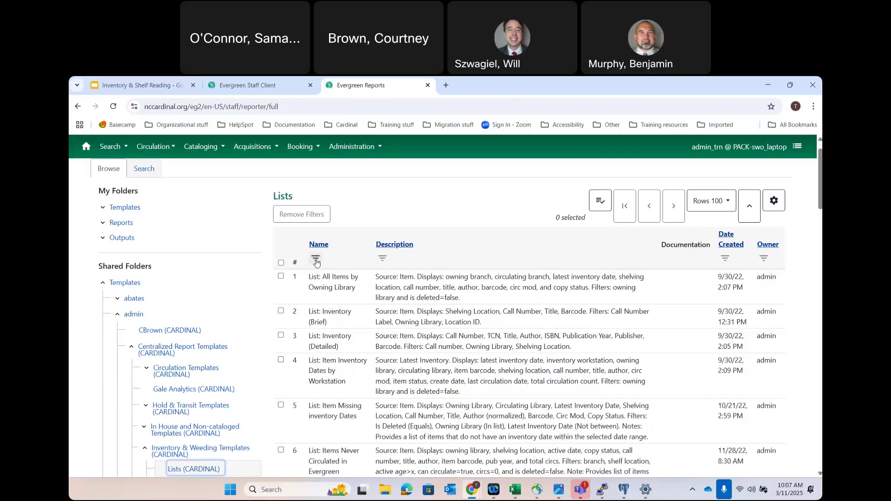
- Filter template names to Contains 'Inventory' and select the Items by Owning Library, Shelving Location, and Status template
left_click(316, 261)
left_click(353, 298)
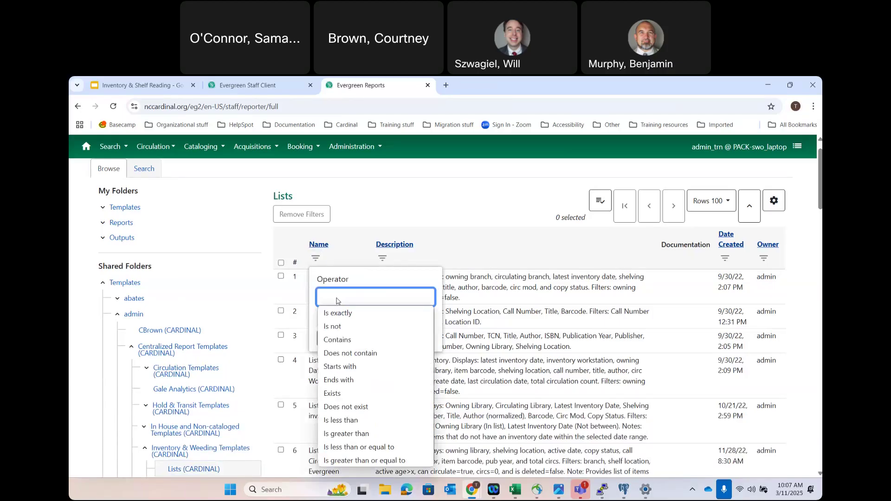
left_click(339, 343)
left_click(332, 315)
type("Inveotry")
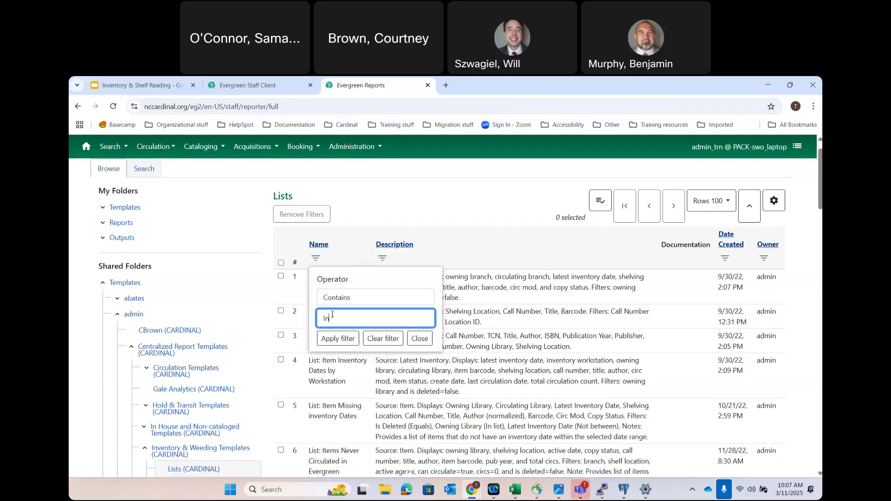
key("BackSpace")
key("BackSpace")
key("BackSpace")
key("BackSpace")
key("BackSpace")
key("BackSpace")
type("ventory")
left_click(343, 339)
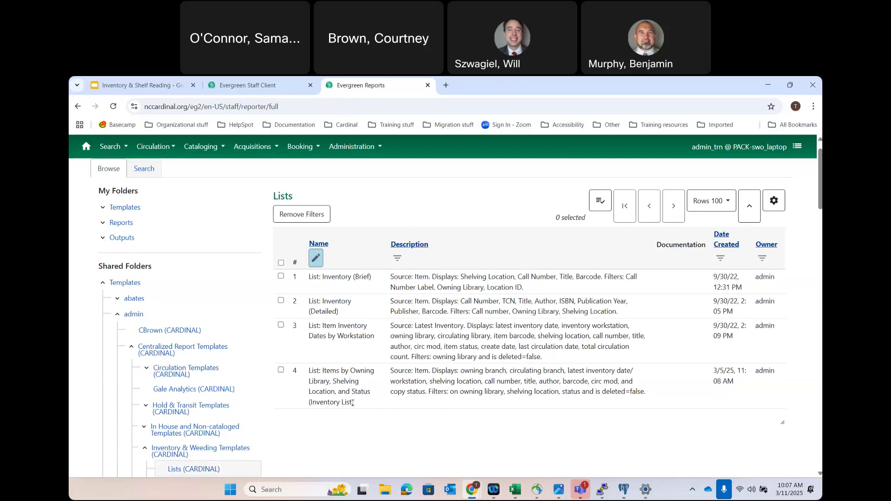
left_click(280, 371)
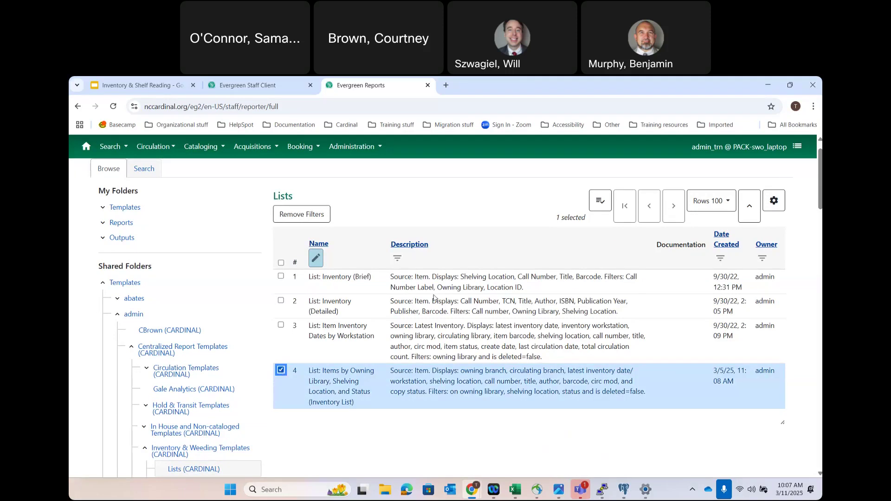
left_click(598, 201)
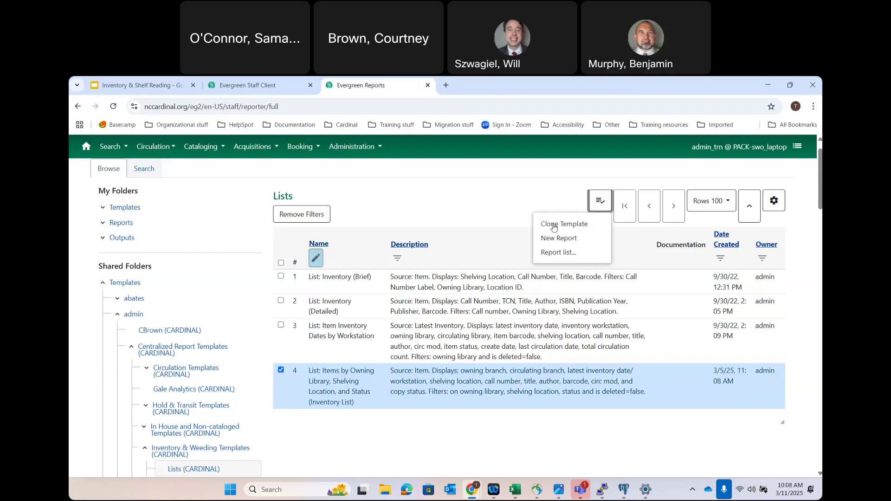
- Save a clone renamed with 'MARCH 2025' into Training (CARDINAL), then return to the staff home page
left_click(553, 225)
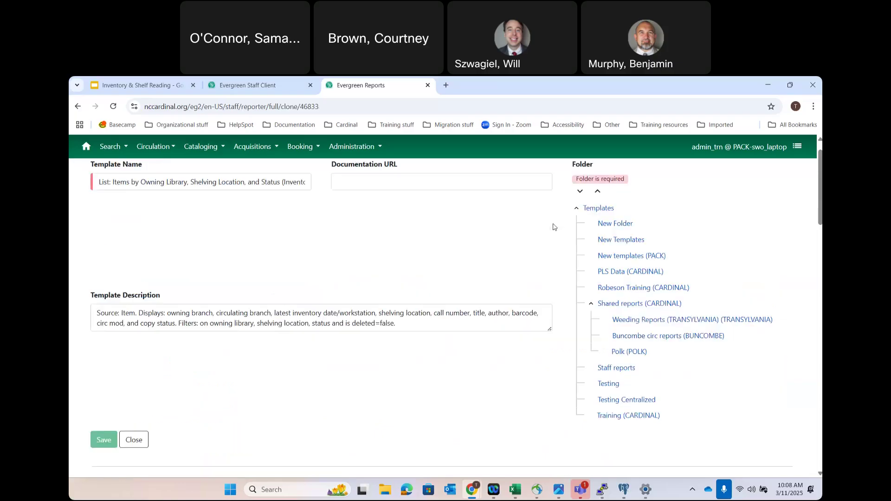
left_click_drag(280, 180, 445, 186)
left_click_drag(284, 180, 403, 167)
type("MARCH")
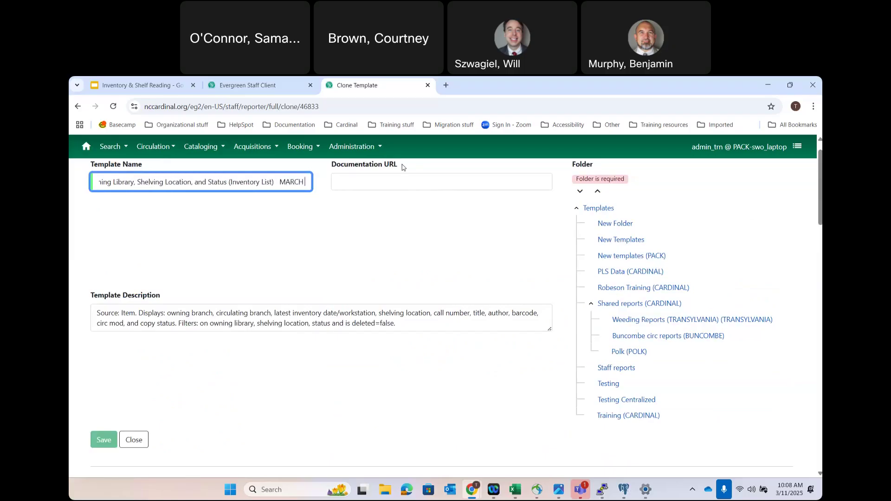
type(" 2025")
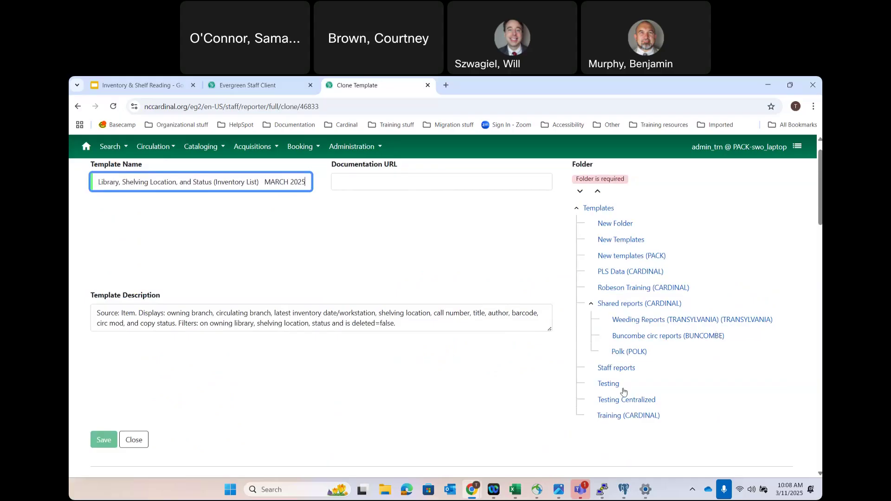
left_click(612, 415)
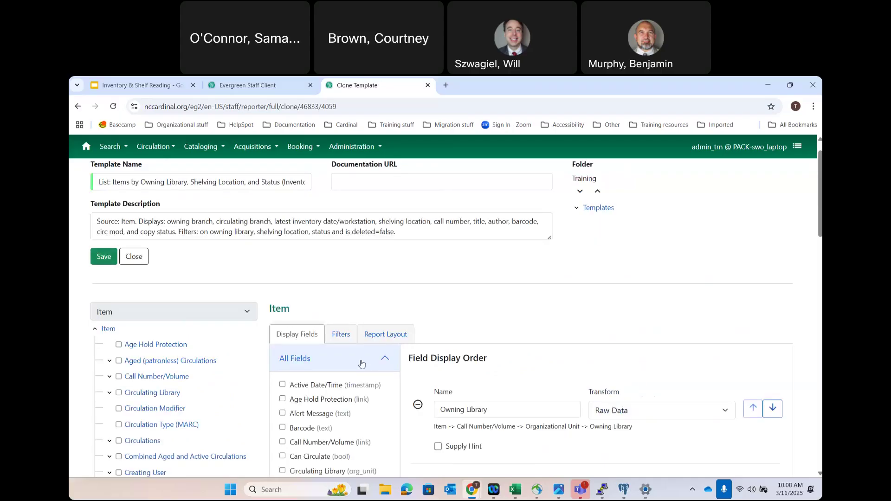
left_click(103, 256)
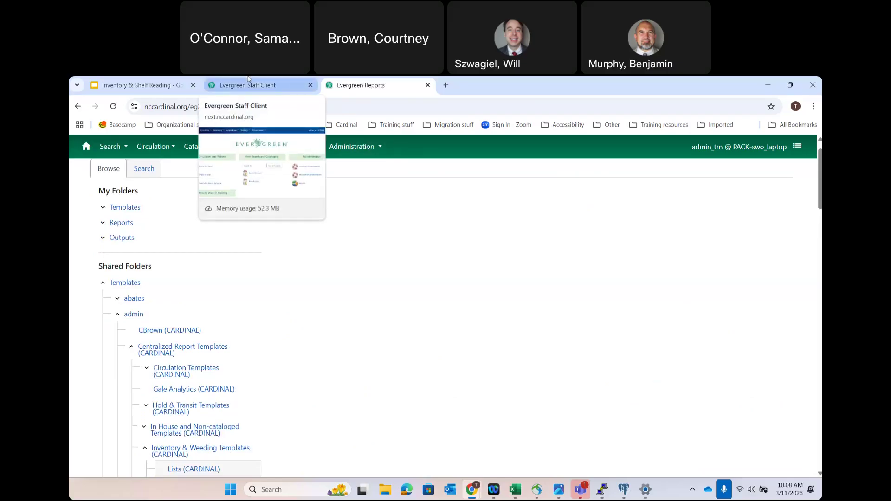
left_click(247, 80)
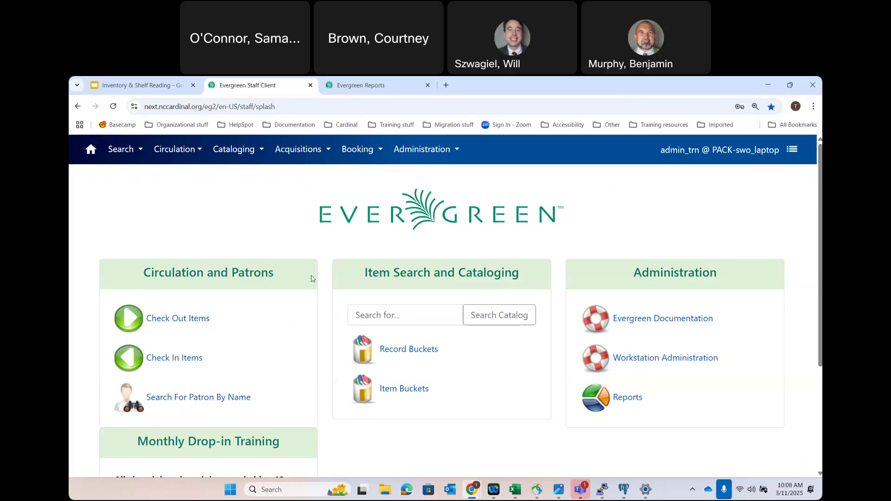
left_click(183, 149)
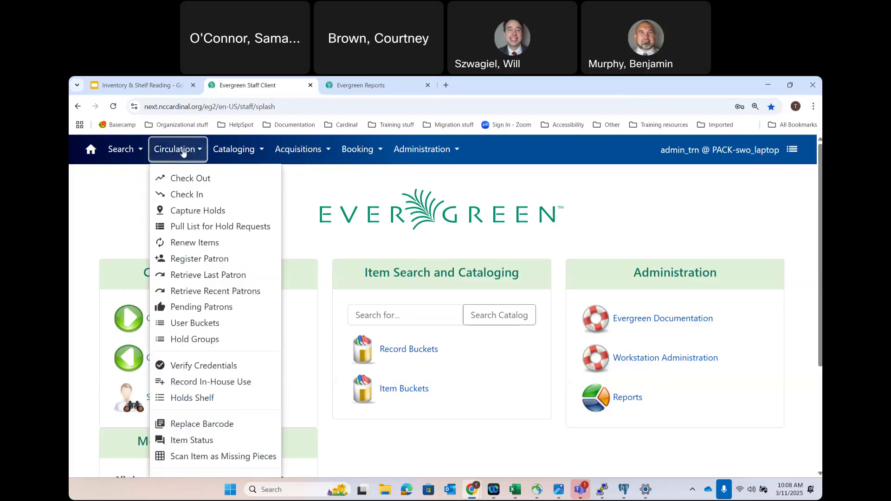
- Open Circulation > Check In and list the Checkin Modifiers options, down to Update Inventory
left_click(181, 195)
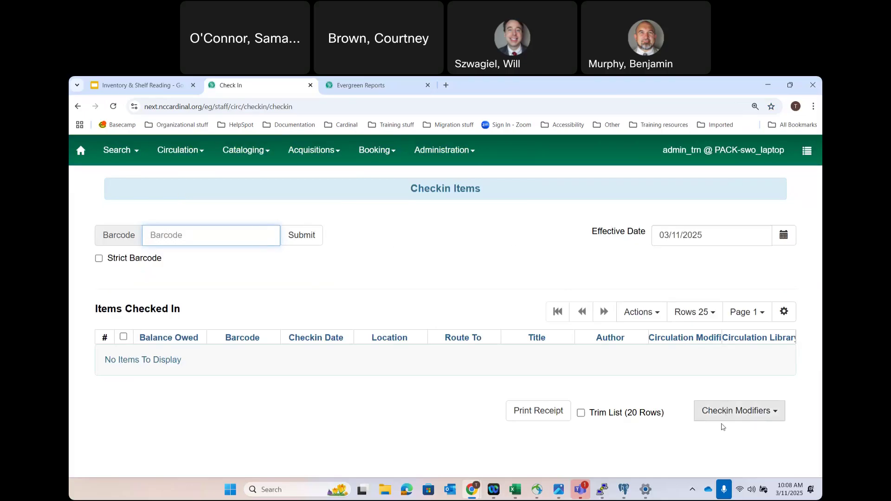
left_click(758, 417)
scroll(758, 417, "down", 2)
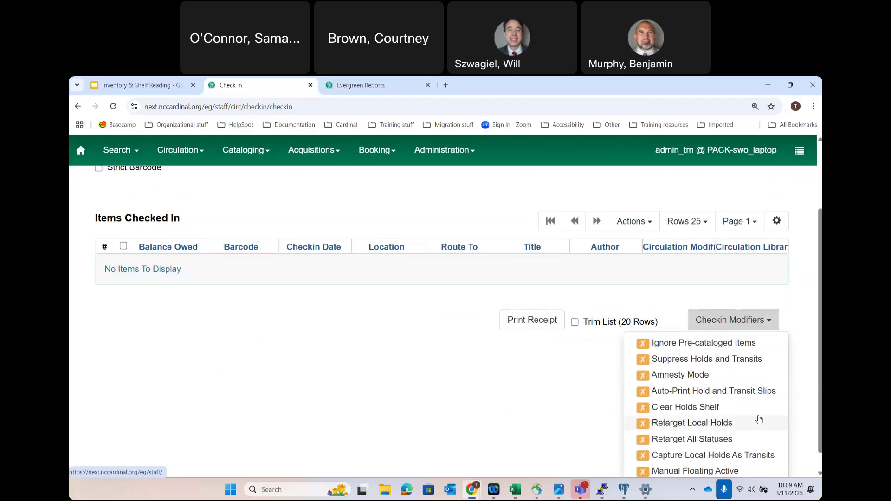
scroll(759, 419, "down", 1)
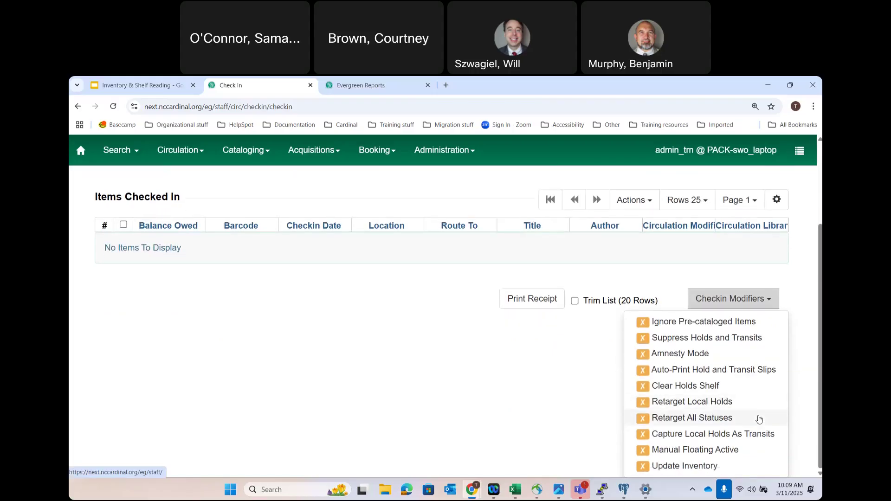
- Enable Update Inventory as the checkin modifier on the Checkin Items screen
left_click(694, 467)
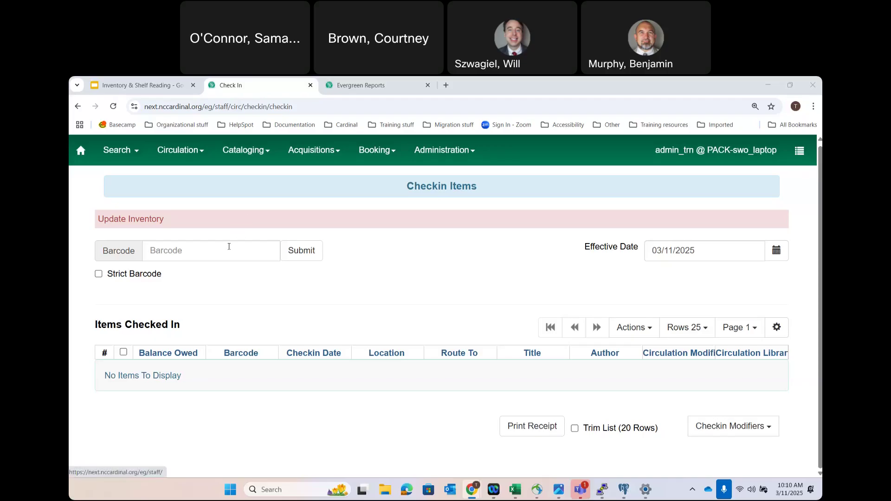
left_click(278, 249)
type("31761007307511")
left_click(305, 261)
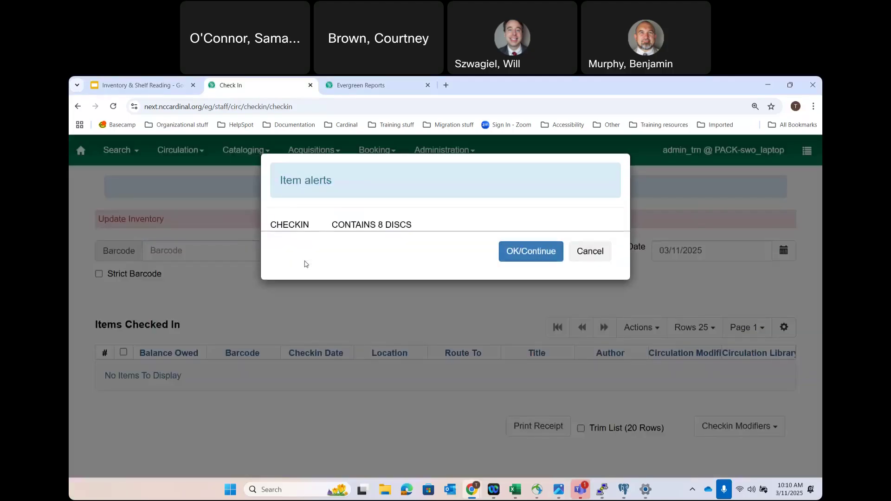
left_click(536, 248)
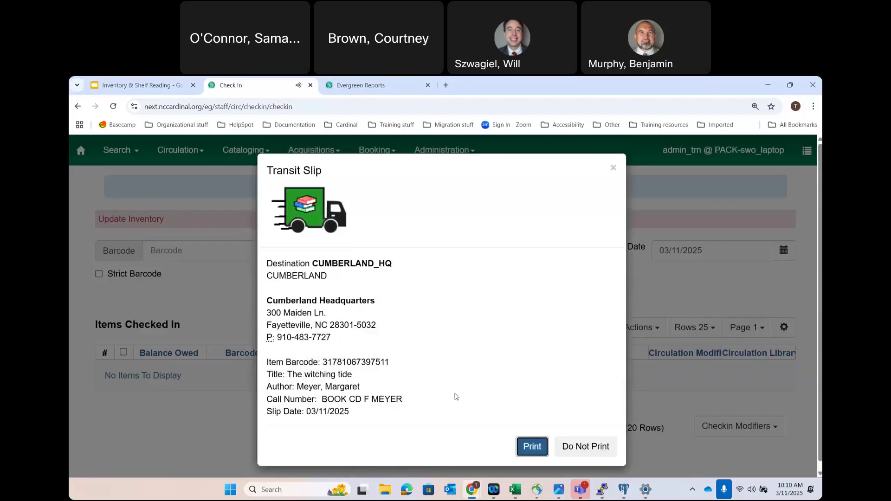
left_click(587, 448)
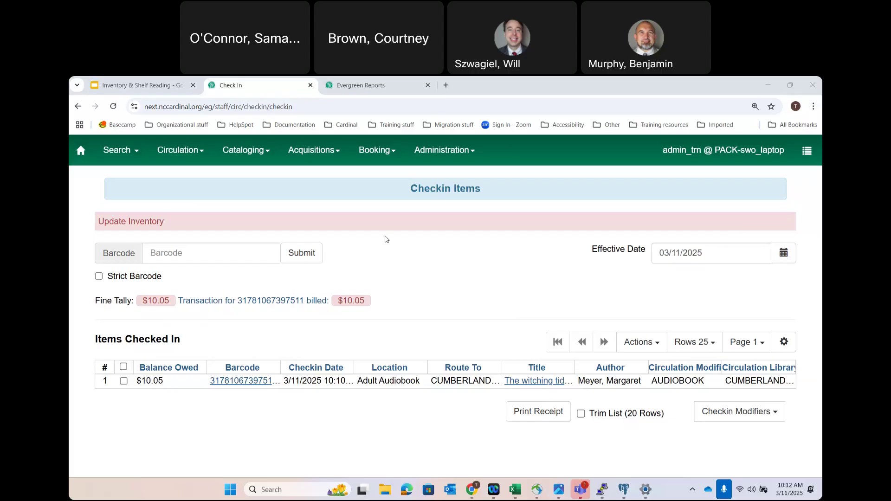
left_click(361, 85)
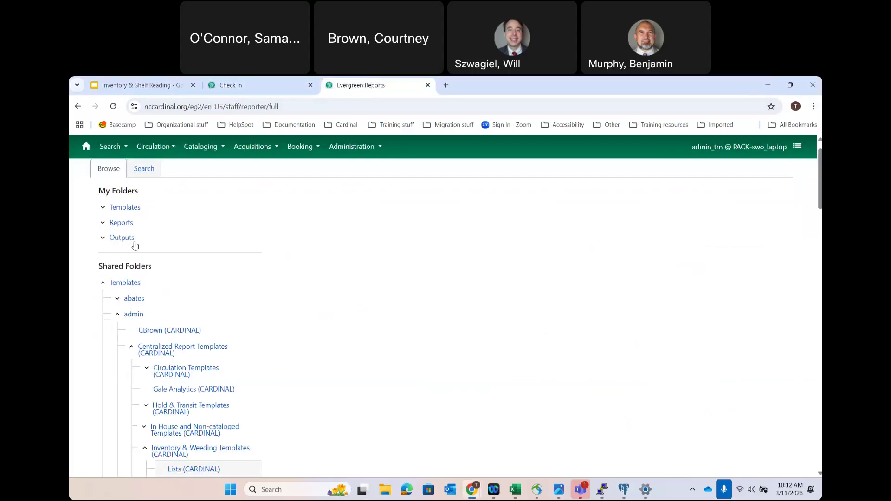
- Expand the Templates folder under My Folders to reveal its subfolders
left_click(103, 208)
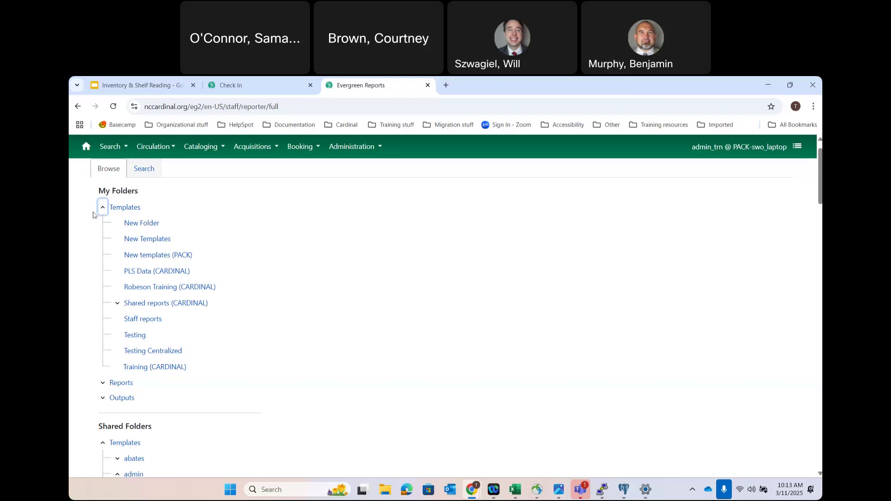
- Show the Training (CARDINAL) templates newest first and select the March 2025 inventory list template
left_click(137, 372)
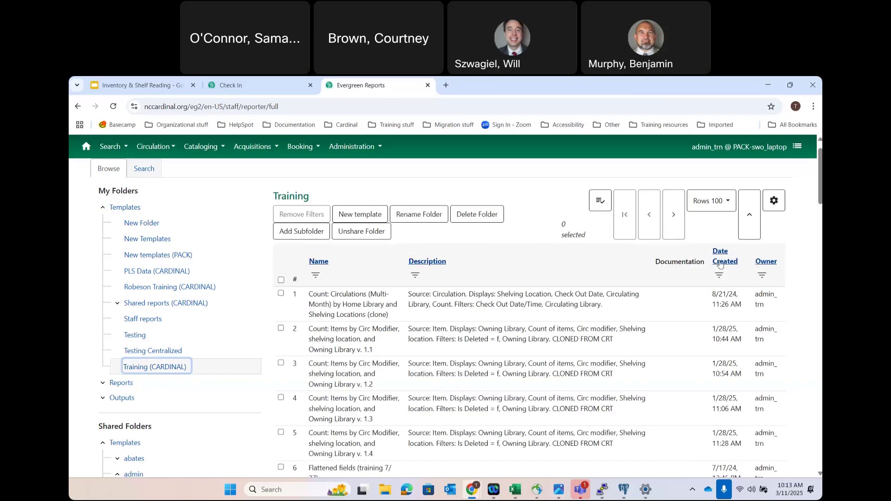
left_click(719, 263)
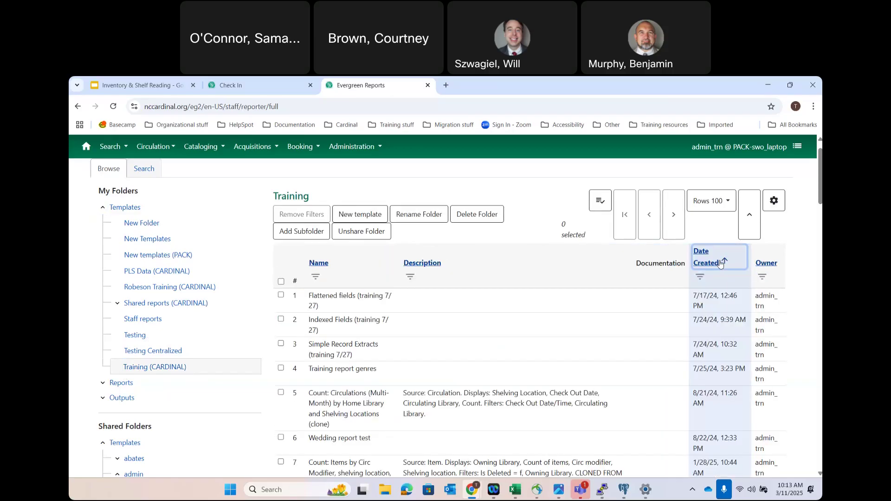
left_click(720, 263)
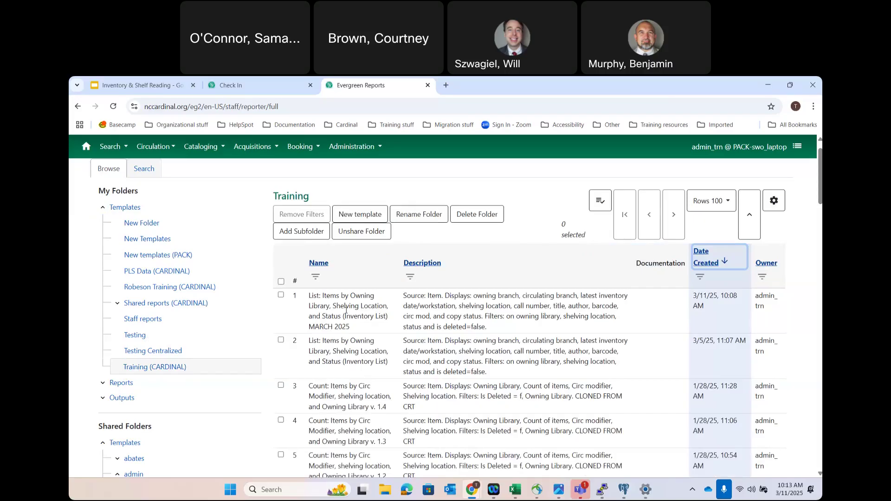
left_click(346, 311)
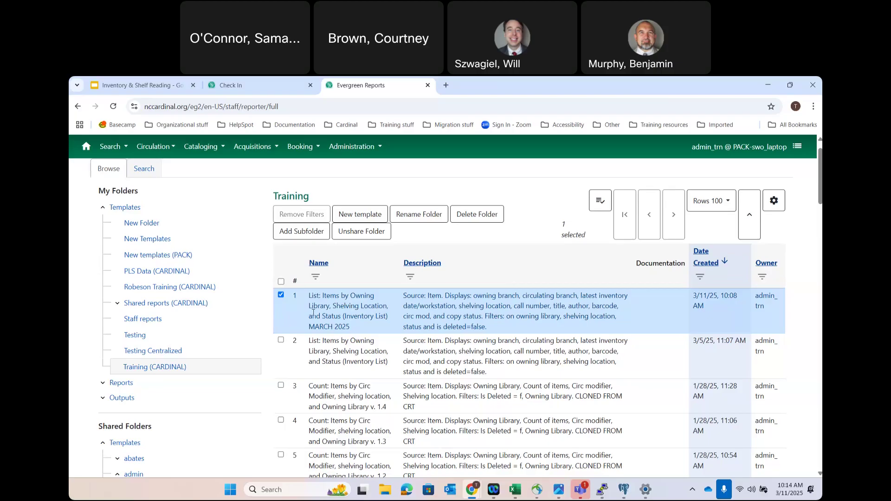
- Start a new report from the inventory list template and add Adult Fiction (CARDINAL) as a Location ID filter value
double_click(341, 311)
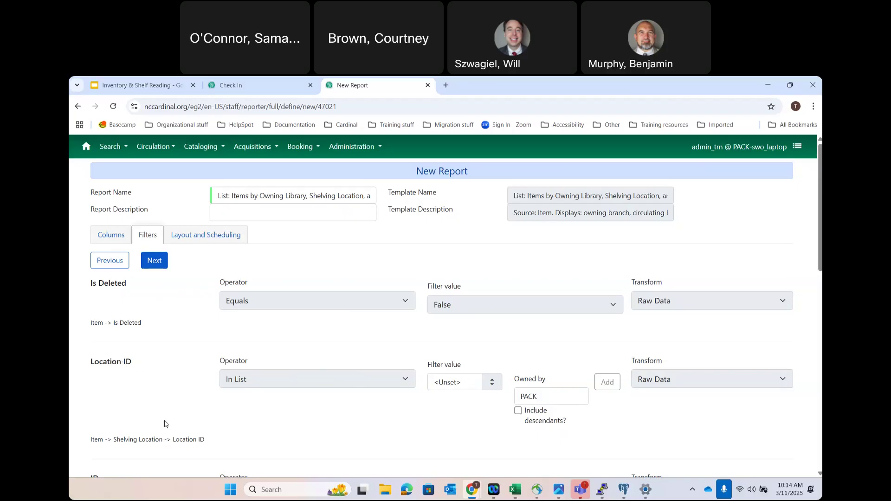
left_click(451, 383)
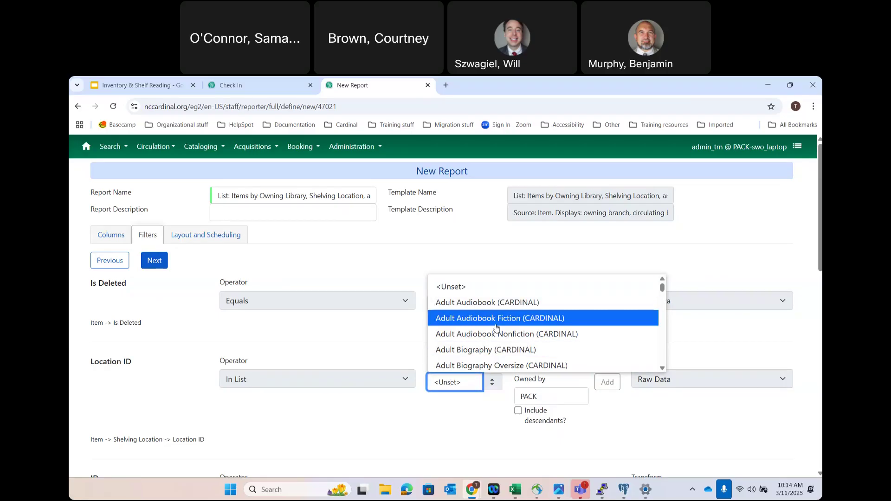
scroll(496, 327, "down", 1)
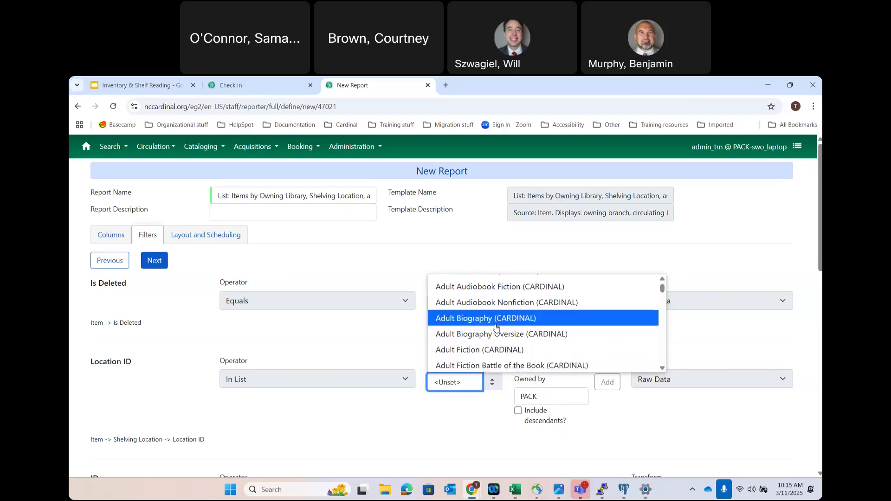
left_click(461, 355)
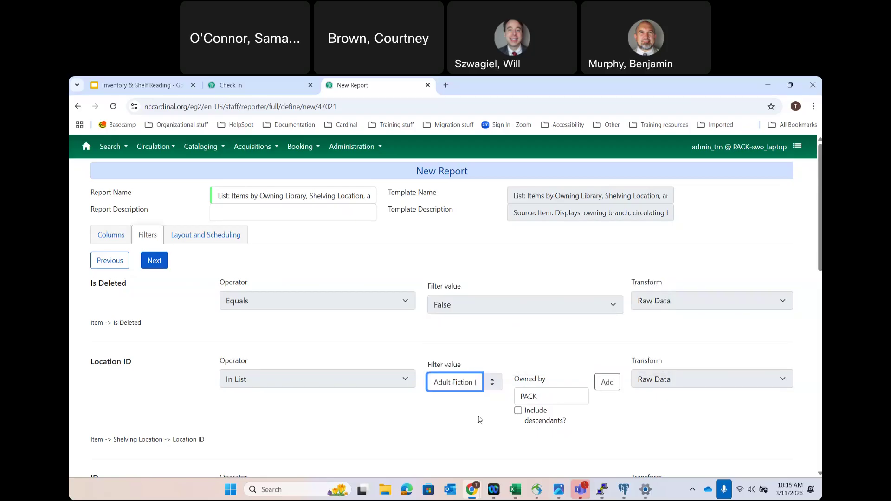
left_click(608, 383)
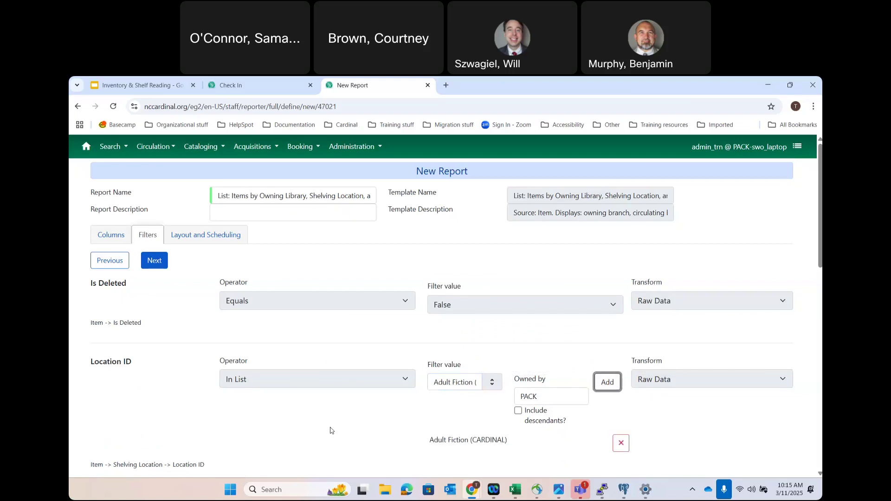
scroll(330, 430, "down", 4)
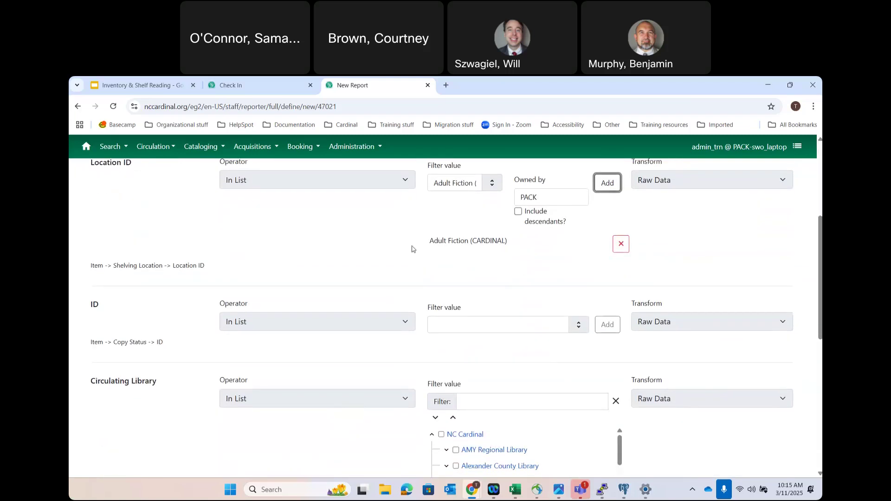
left_click(454, 239)
left_click_drag(454, 239, 511, 242)
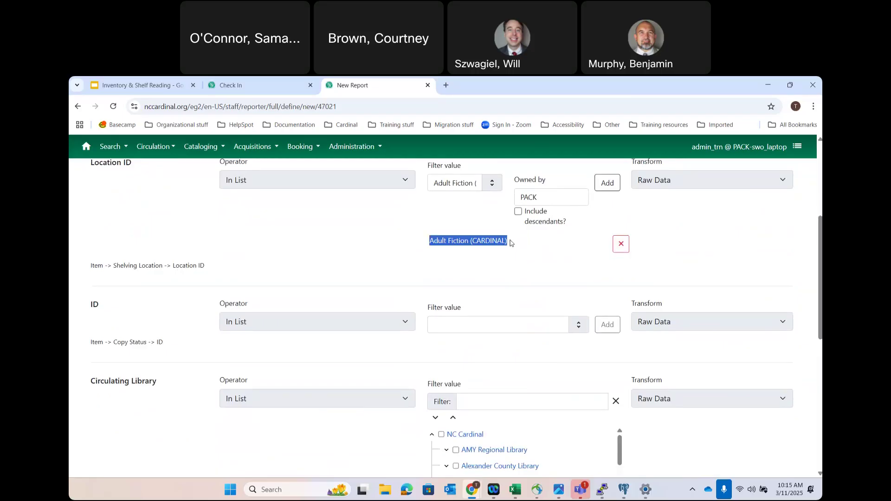
left_click(512, 243)
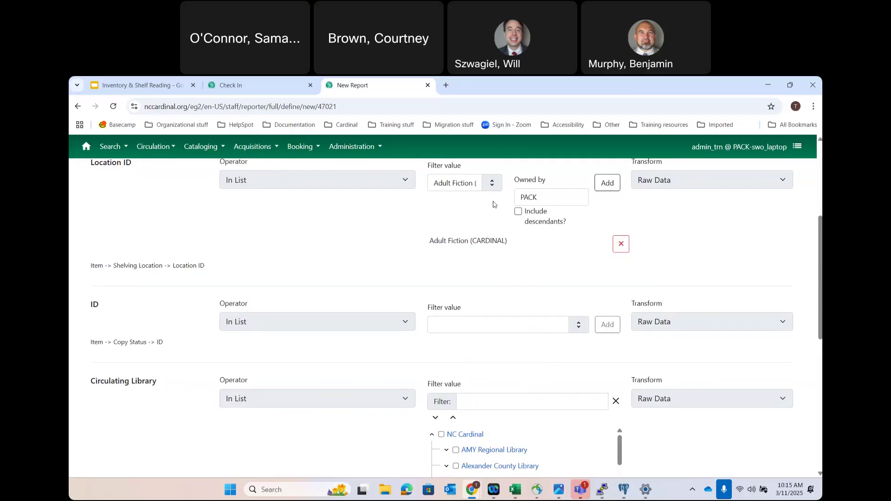
left_click(461, 184)
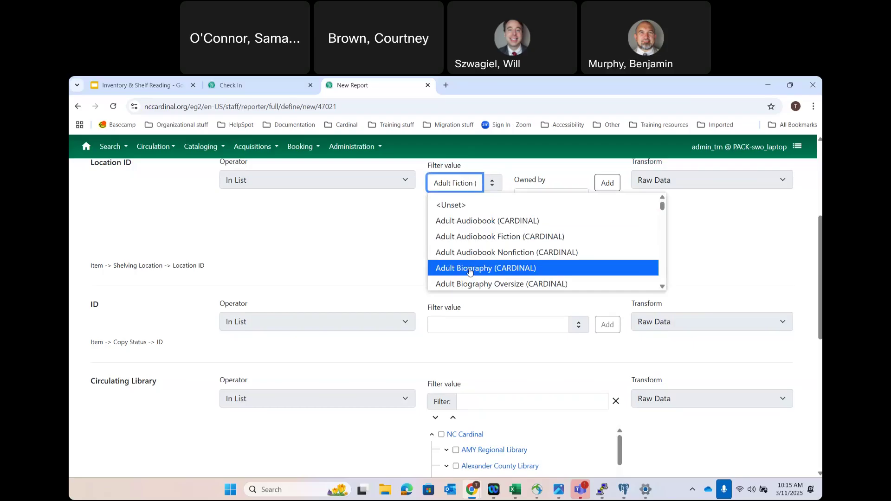
- Add and then remove Adult Audiobook Fiction, leaving Adult Fiction (CARDINAL) as the only location value
left_click(475, 186)
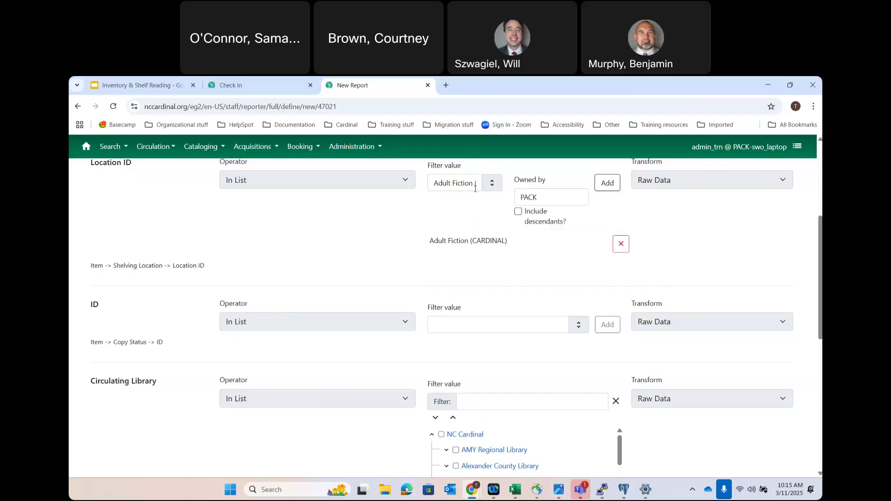
right_click(459, 187)
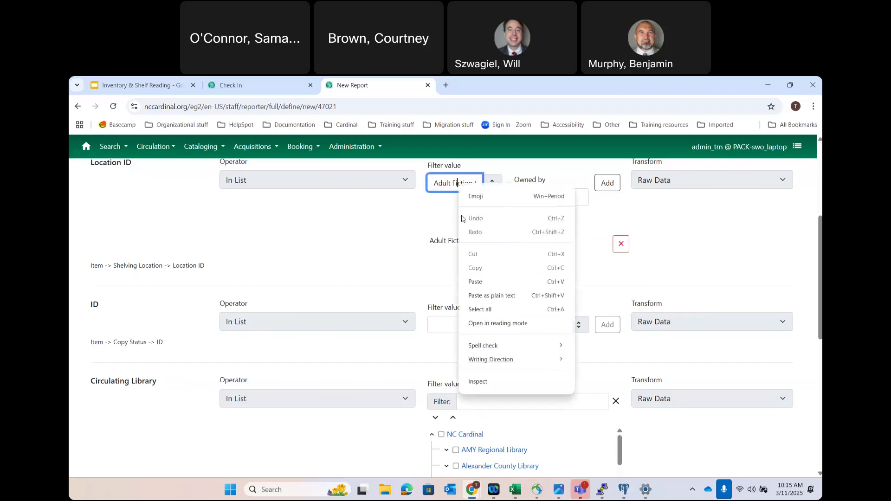
left_click(444, 185)
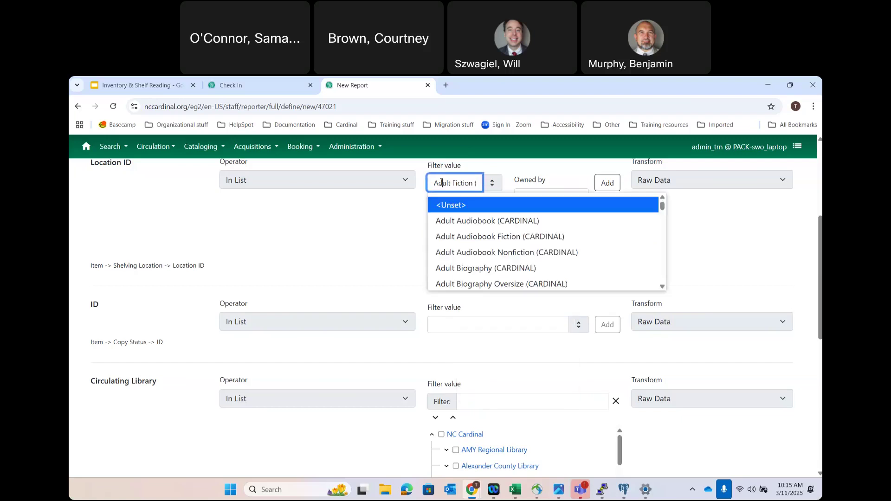
left_click(447, 238)
left_click(607, 183)
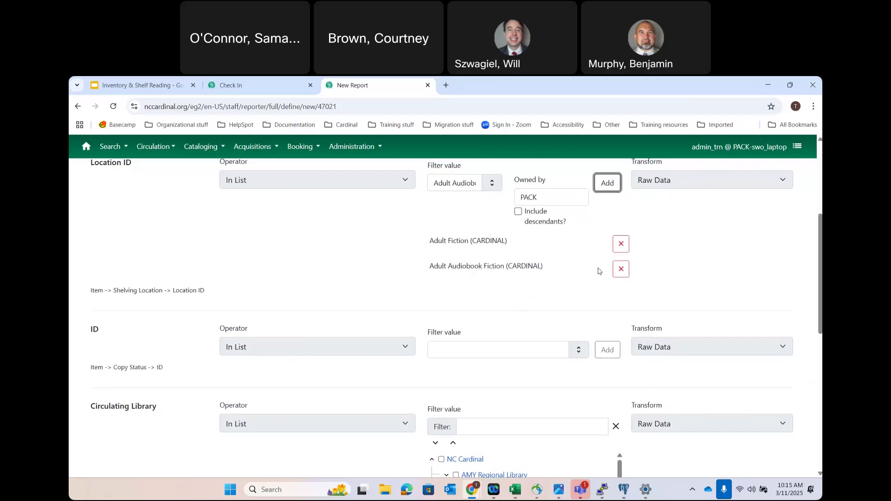
left_click(622, 270)
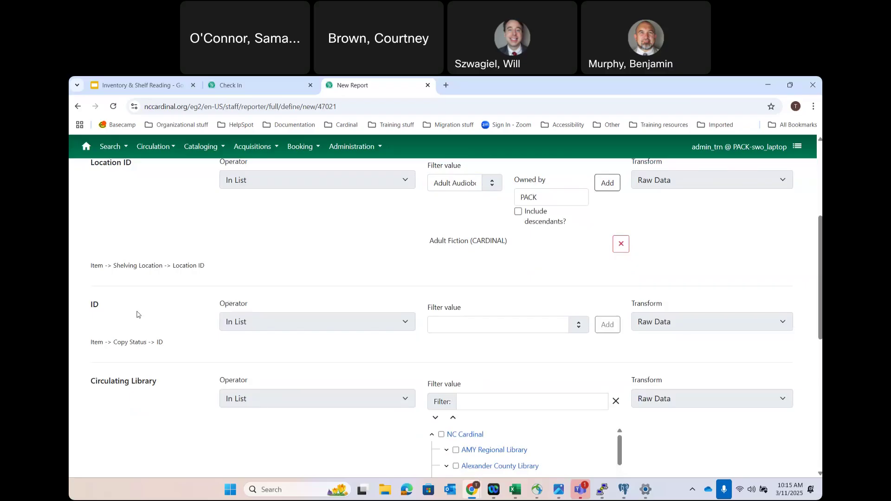
left_click(532, 327)
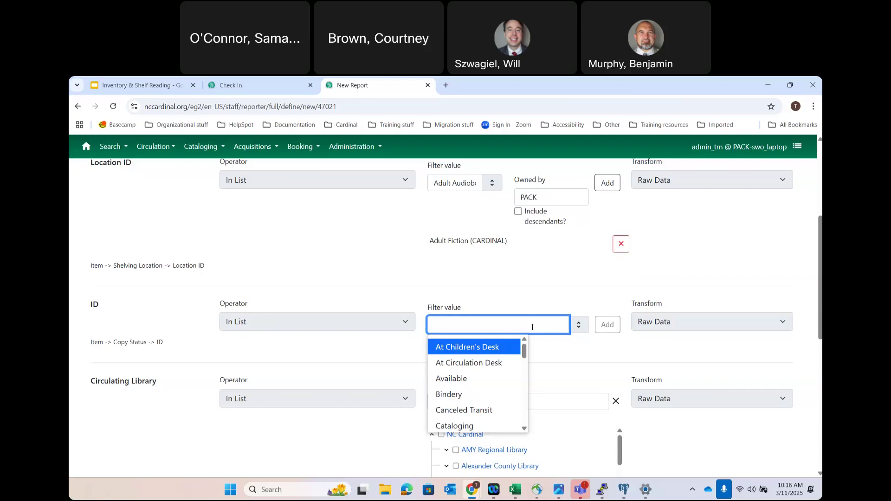
- Add Available as the Copy Status ID filter value
left_click(461, 380)
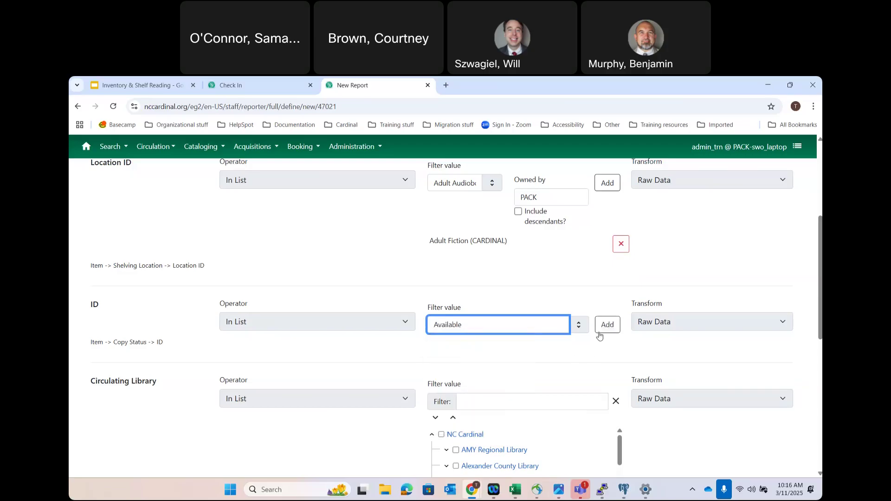
left_click(612, 326)
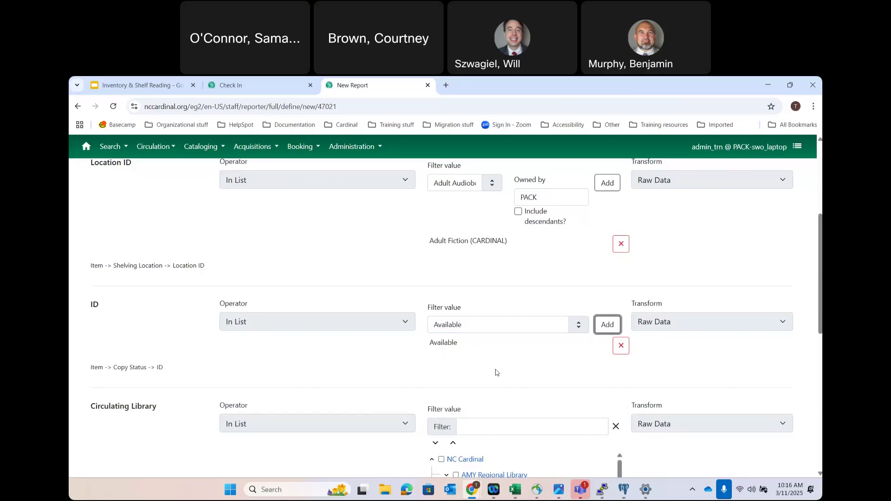
scroll(496, 372, "down", 4)
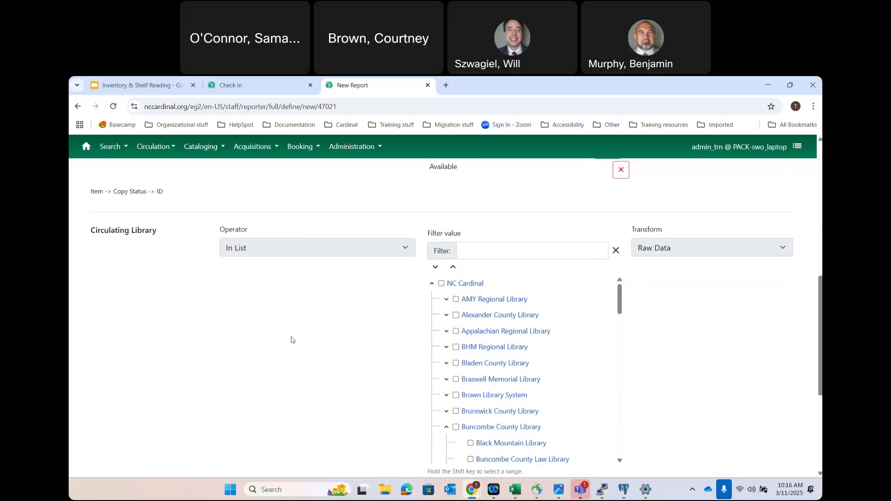
- Collapse Buncombe and tick Henderson Main Branch under Henderson County Public Library as the circulating library
left_click(446, 427)
scroll(493, 439, "down", 2)
scroll(494, 440, "down", 4)
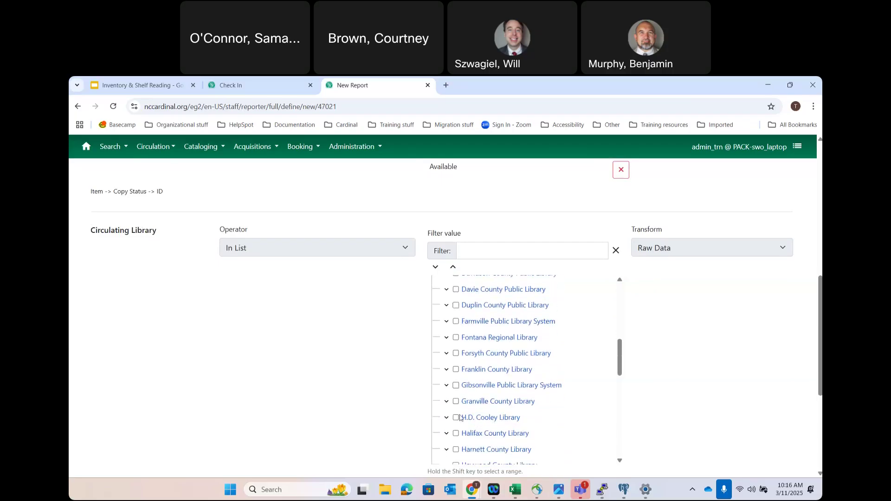
scroll(460, 418, "down", 3)
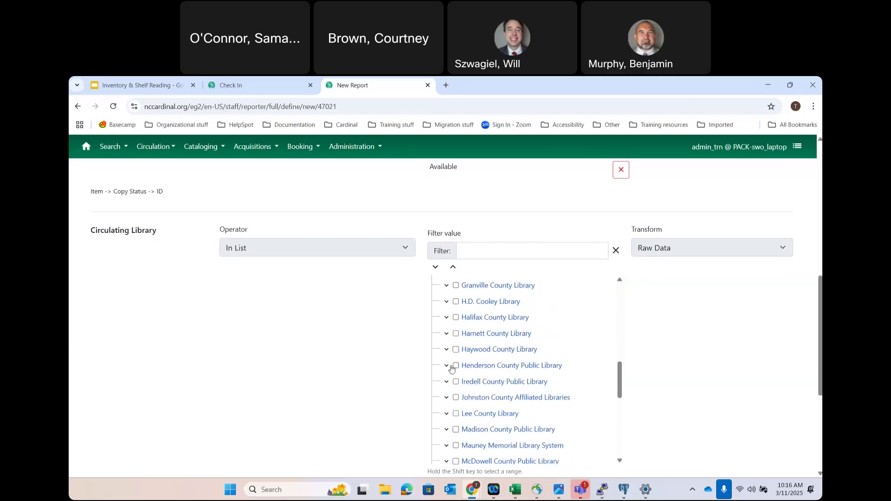
left_click(447, 367)
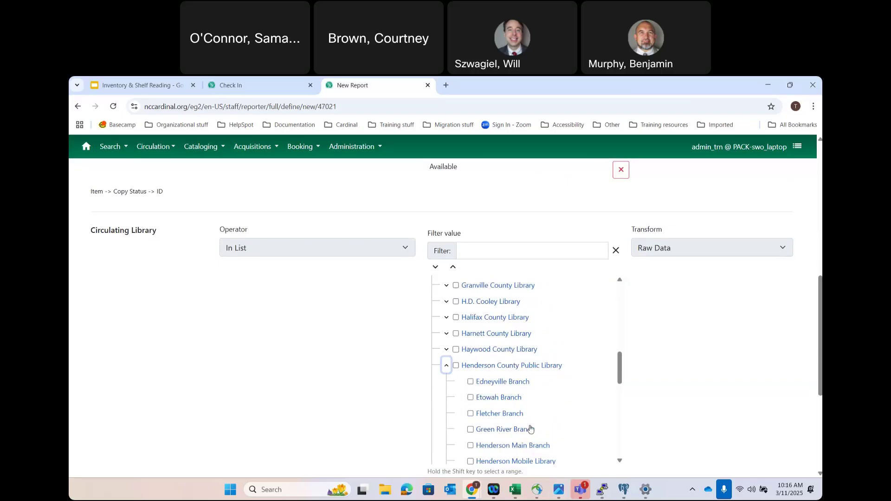
scroll(531, 429, "down", 2)
scroll(530, 428, "down", 1)
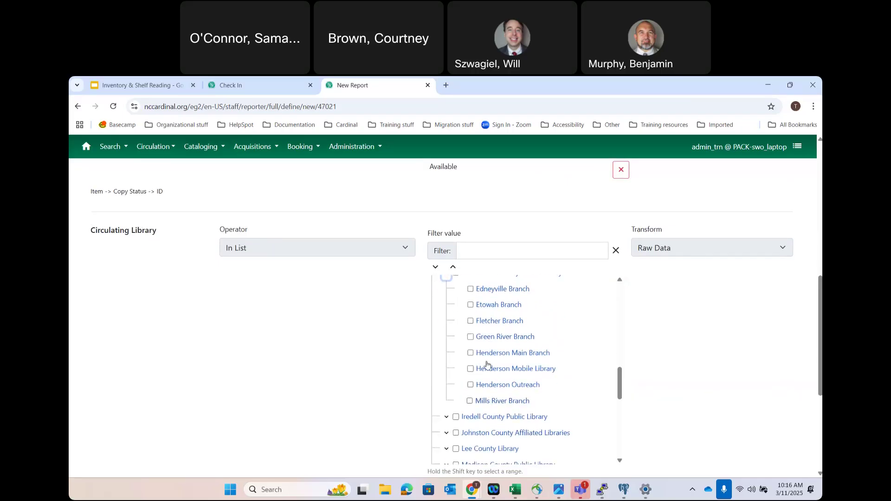
left_click(470, 353)
scroll(280, 362, "down", 4)
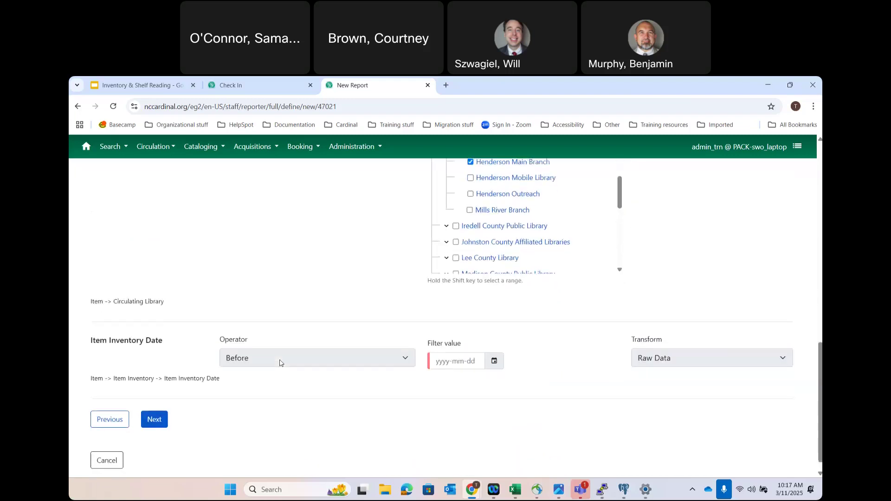
scroll(279, 363, "down", 1)
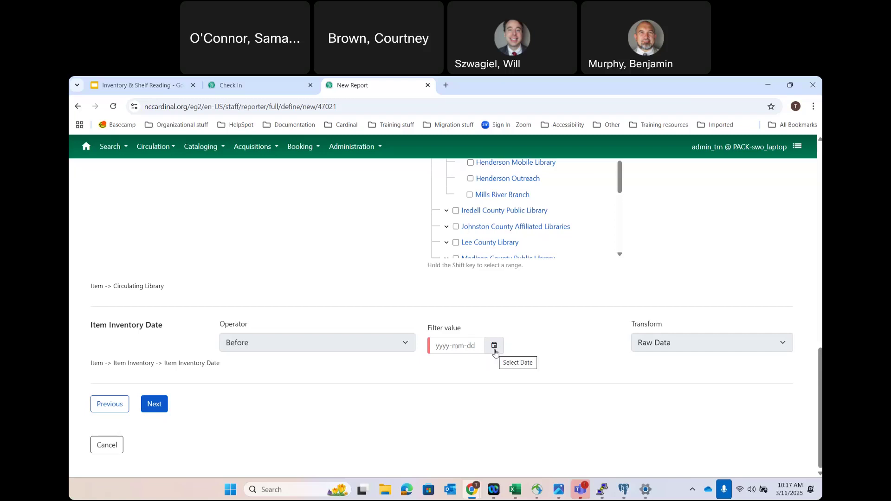
- Set the Item Inventory Date filter to before 2025-03-08 and try moving to the next step
left_click(494, 352)
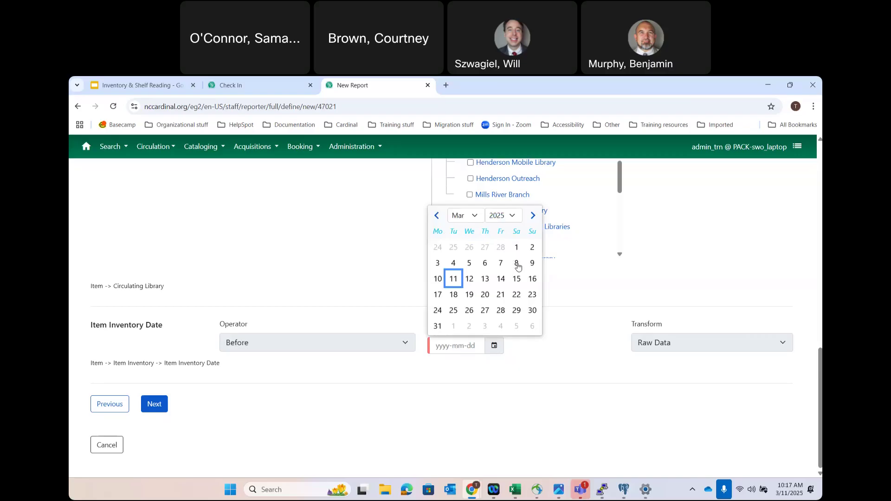
left_click(517, 264)
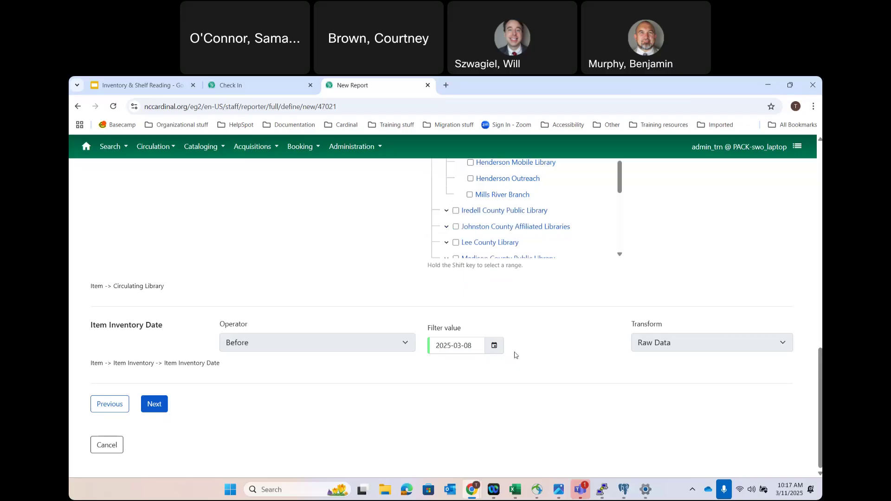
left_click(151, 406)
- Review the location, status, library and date filters, then advance to the output options
scroll(348, 398, "up", 9)
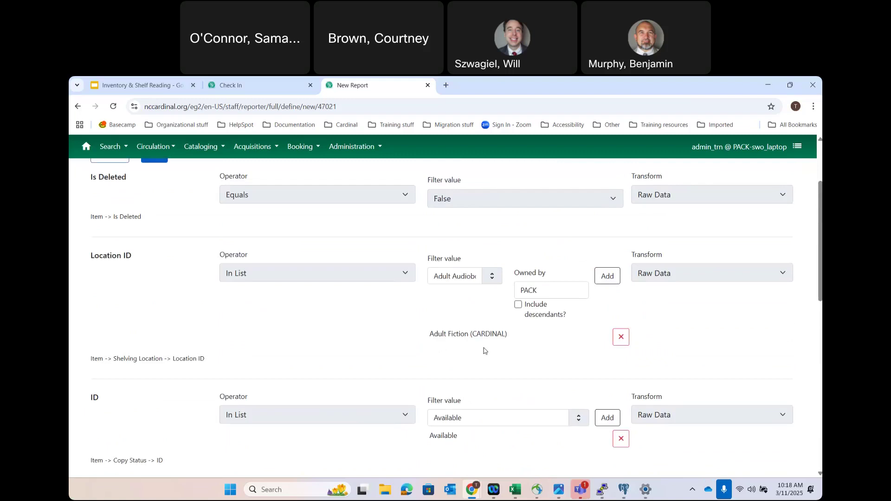
scroll(484, 350, "down", 2)
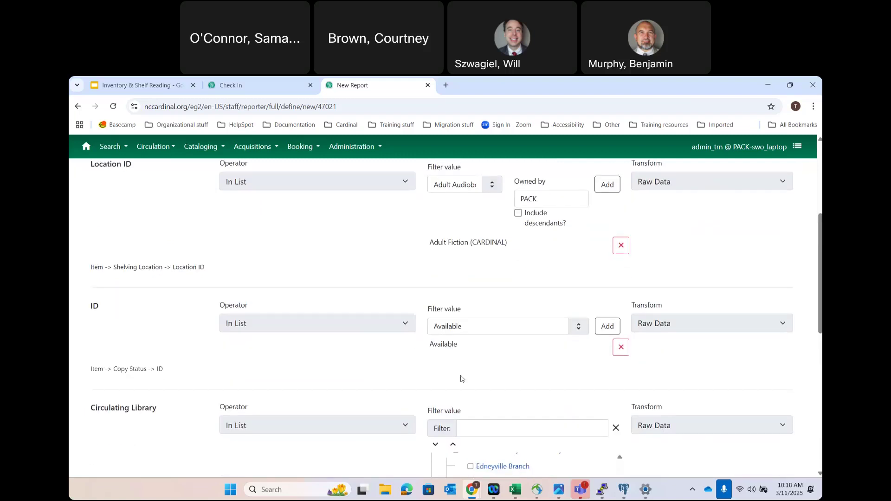
scroll(476, 375, "down", 4)
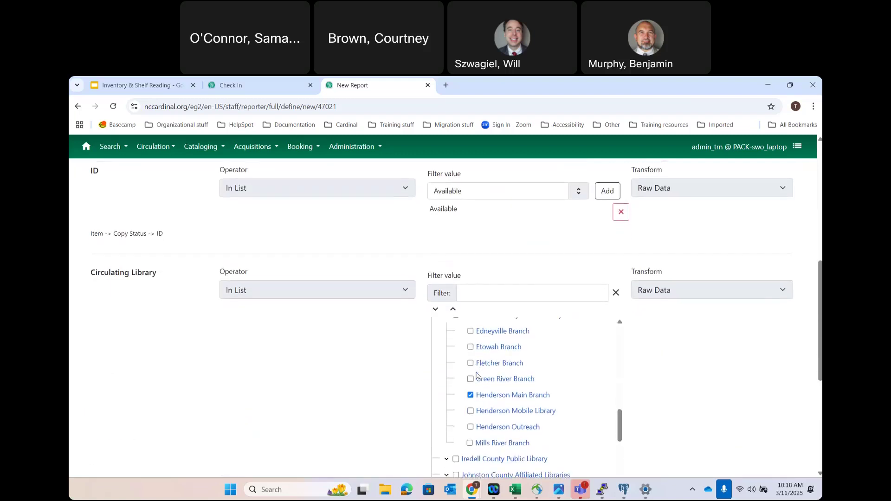
scroll(324, 377, "down", 5)
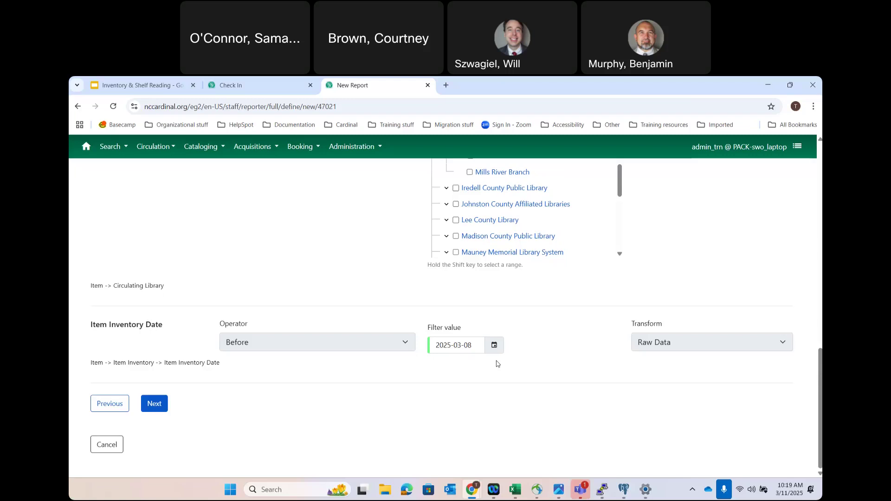
left_click(155, 404)
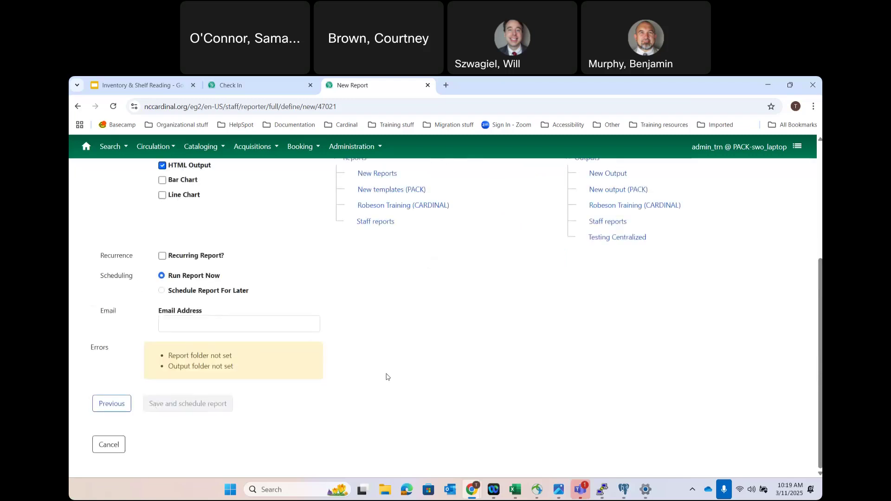
- Choose Staff reports as both the Report Folder and the Output Folder
scroll(484, 335, "up", 2)
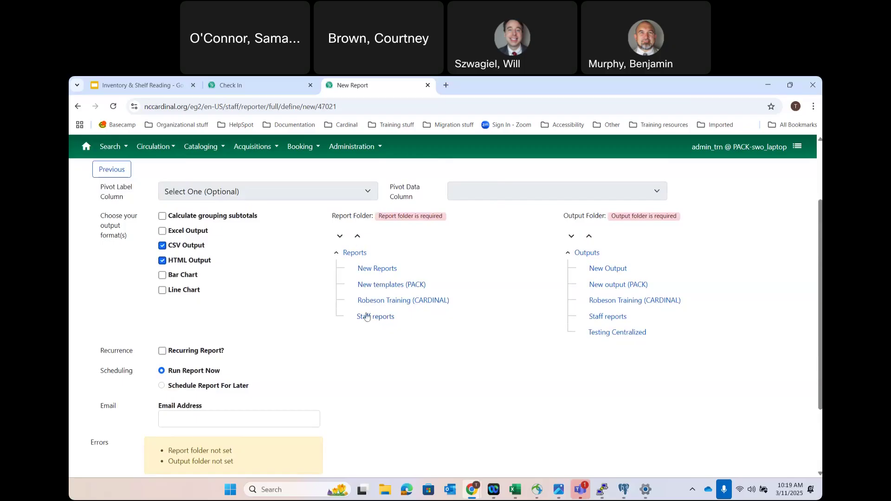
left_click(366, 318)
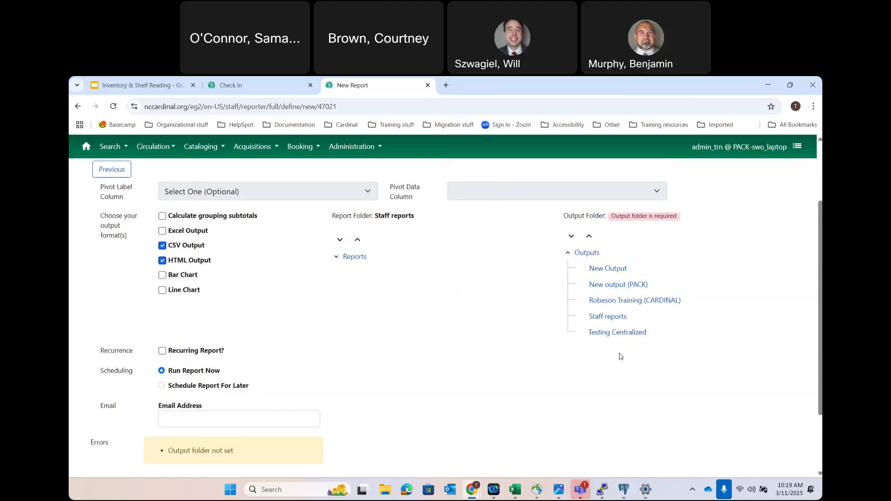
left_click(609, 320)
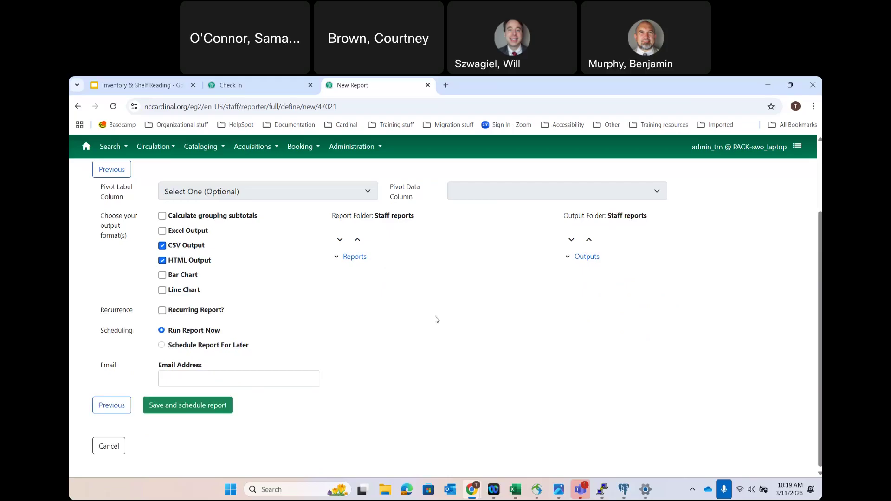
- Fill in the notification e-mail address and save and schedule the report
left_click(188, 372)
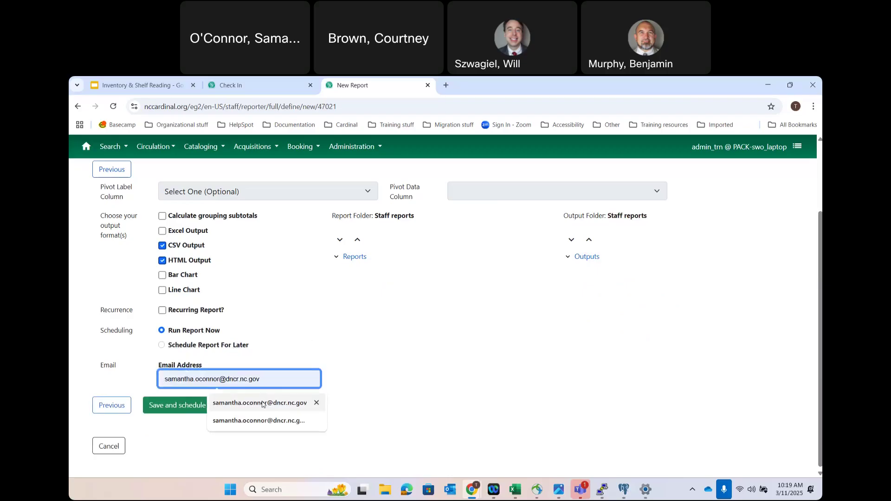
left_click(263, 403)
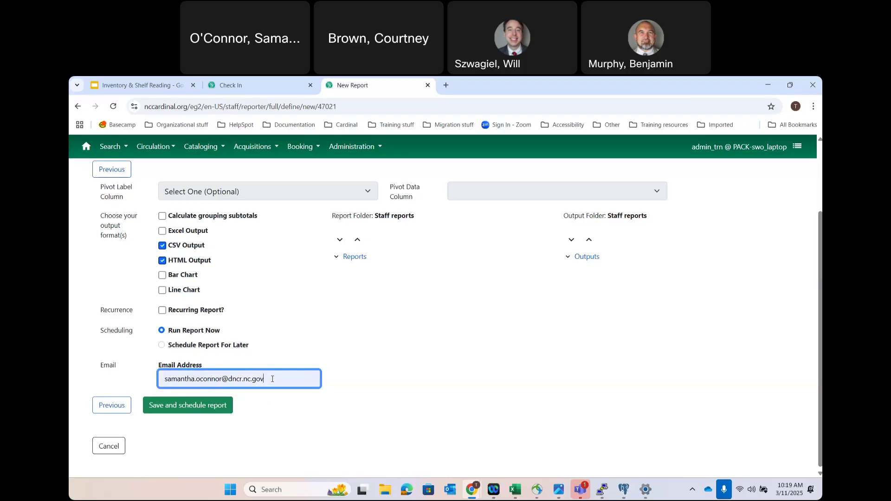
left_click(199, 406)
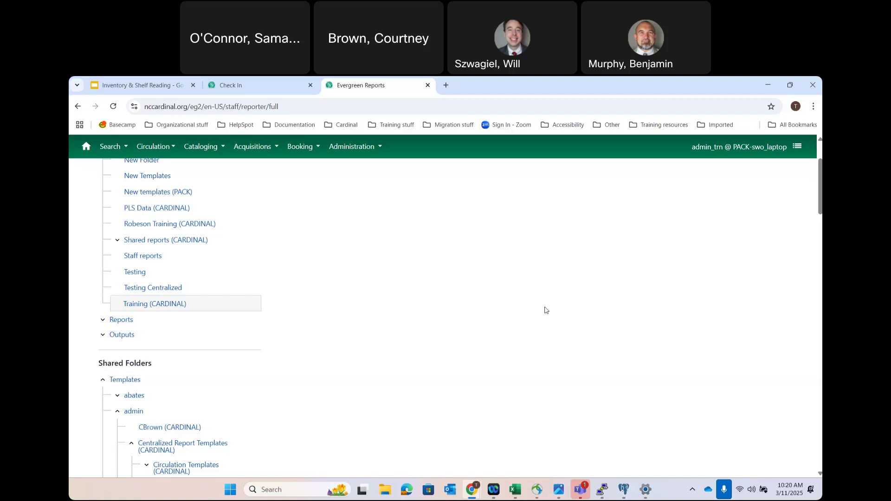
- Open My Folders > Outputs > Staff reports to find the completed Inventory List MARCH 2025 output
scroll(546, 310, "up", 2)
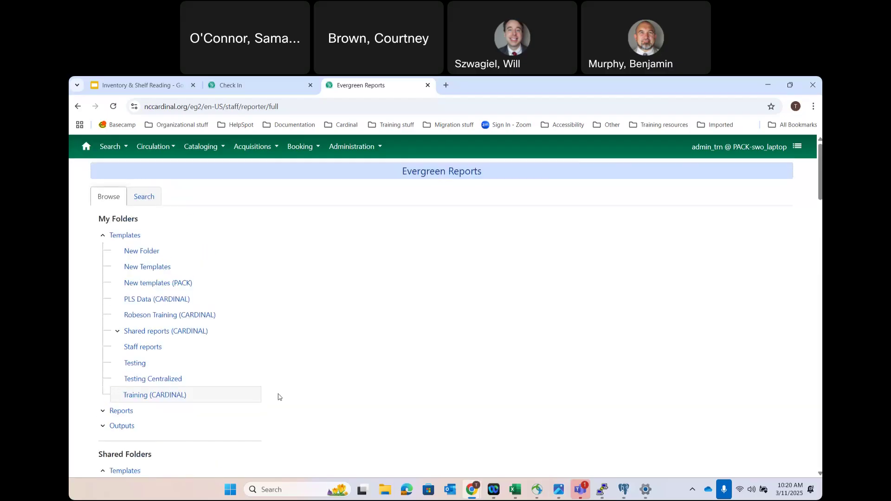
left_click(103, 236)
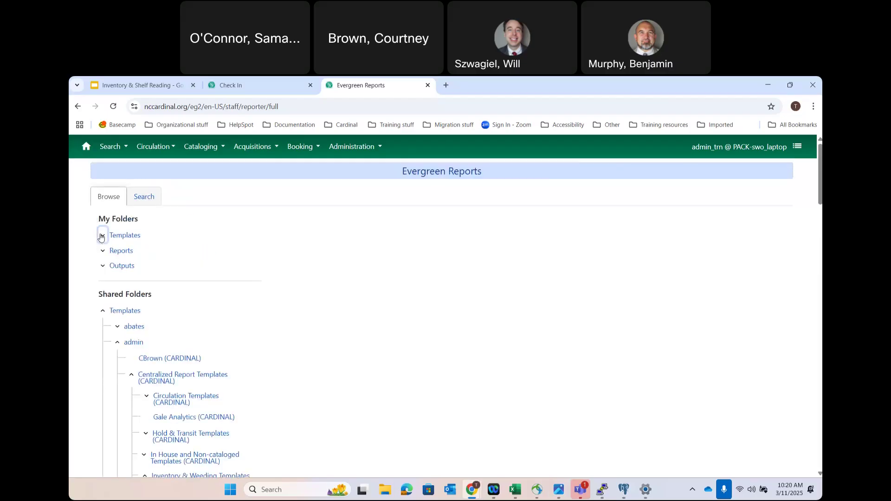
left_click(103, 267)
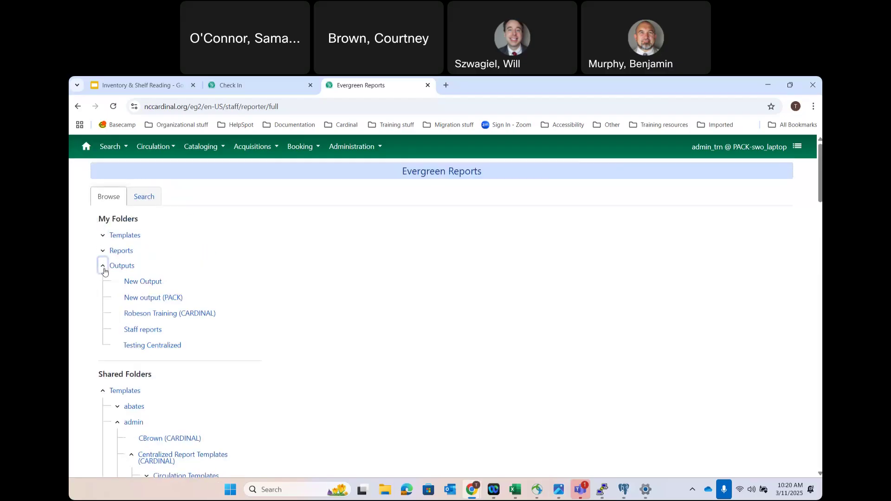
left_click(142, 330)
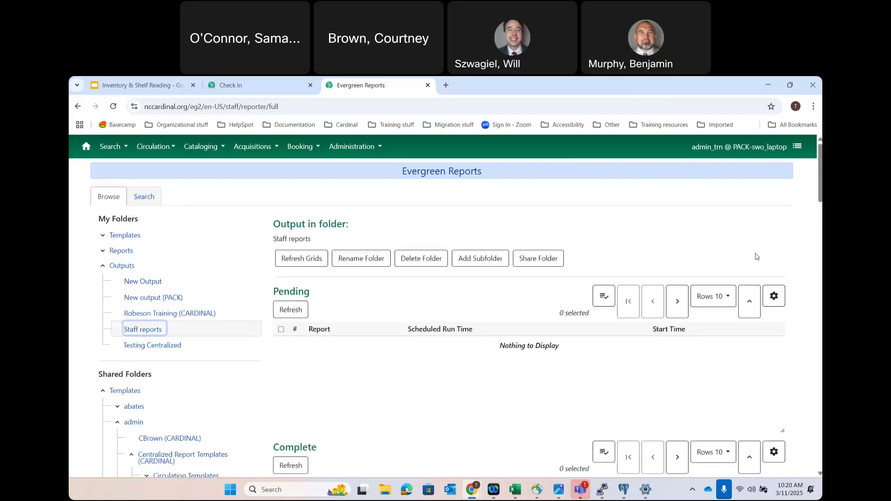
scroll(488, 421, "down", 4)
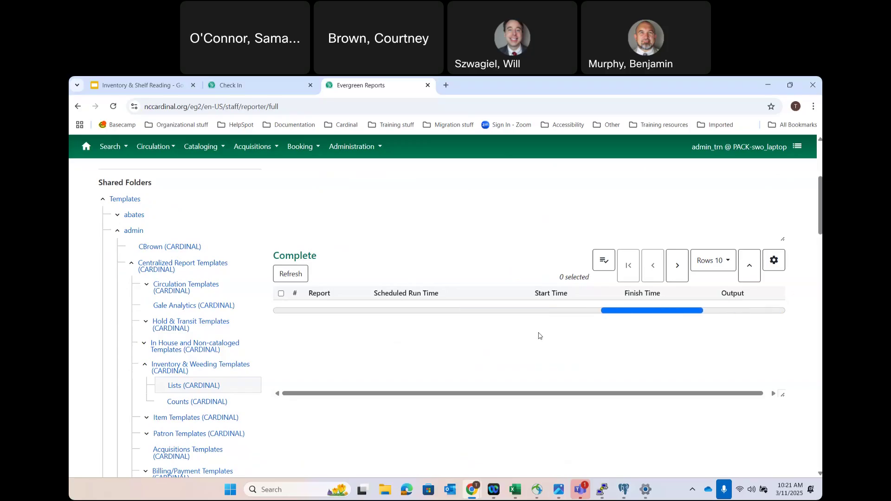
scroll(523, 275, "up", 5)
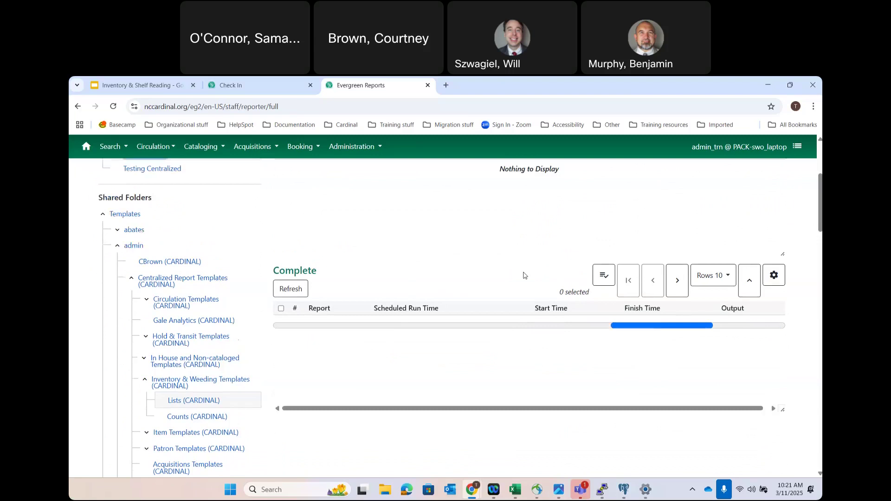
scroll(423, 418, "down", 2)
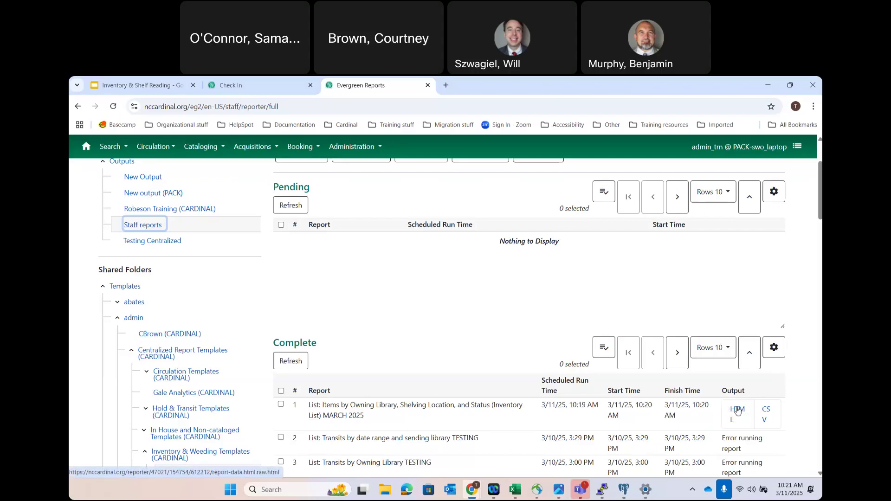
- Open the Inventory List report's HTML output and review the table of available Adult Fiction items
left_click(737, 411)
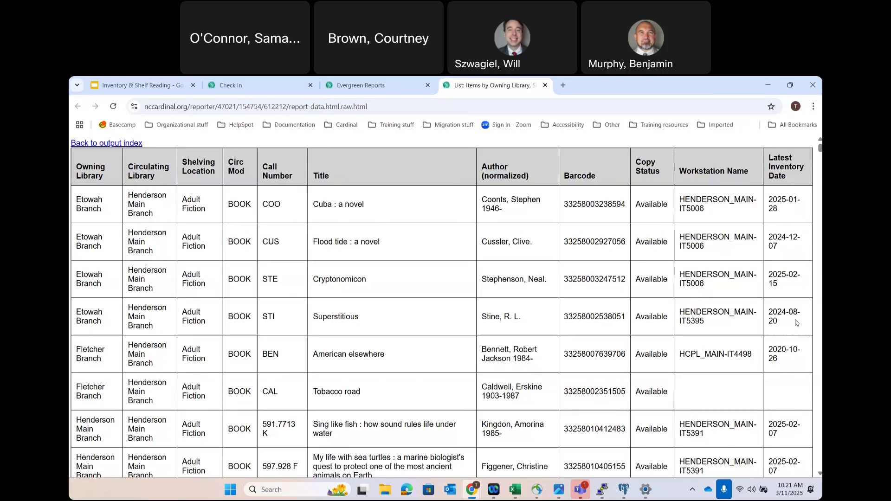
scroll(796, 323, "down", 1)
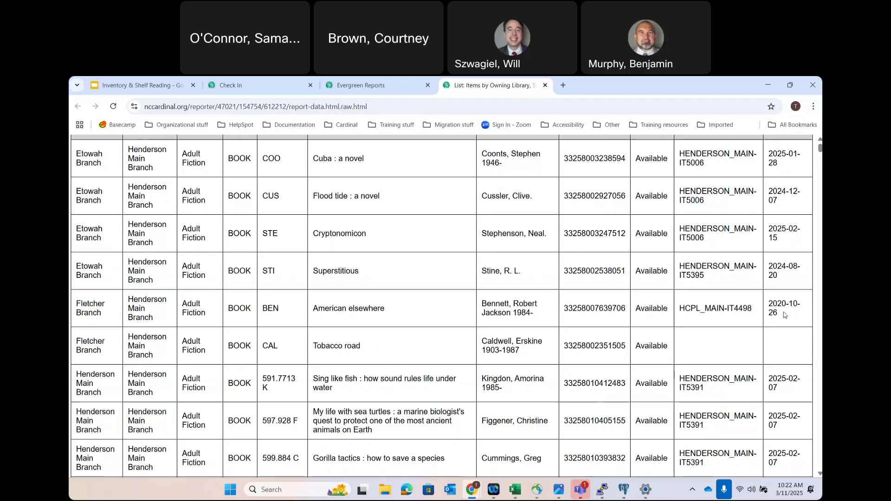
left_click_drag(674, 308, 629, 311)
left_click(778, 309)
- Download the inventory list report as CSV and open it in Excel
left_click(546, 86)
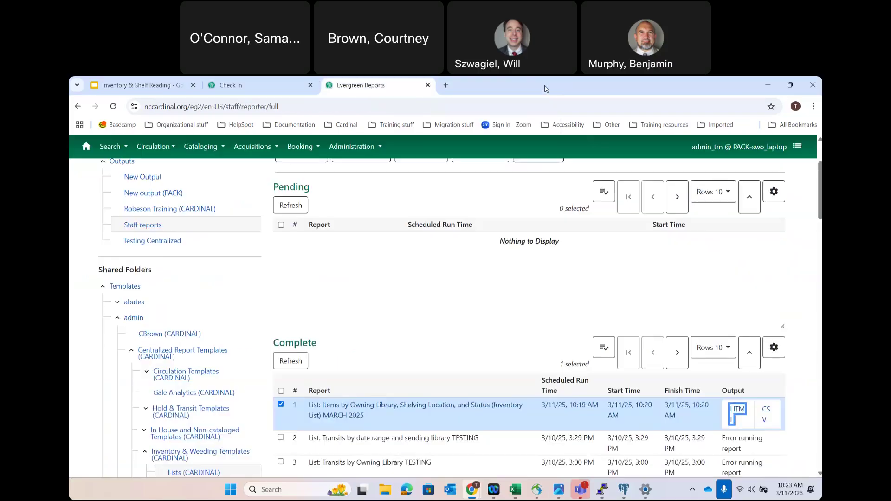
left_click(767, 413)
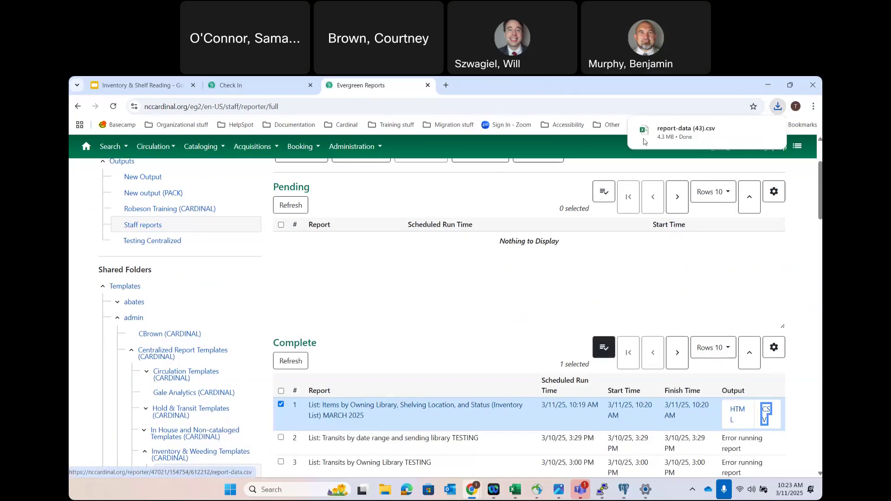
left_click(686, 136)
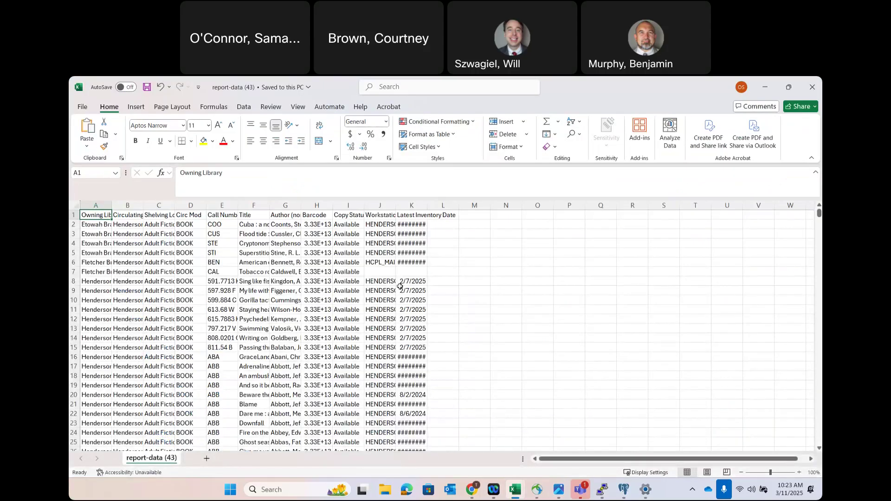
- Delete the library, location, call number, title and author columns A–G
left_click(100, 206)
left_click_drag(113, 213, 274, 234)
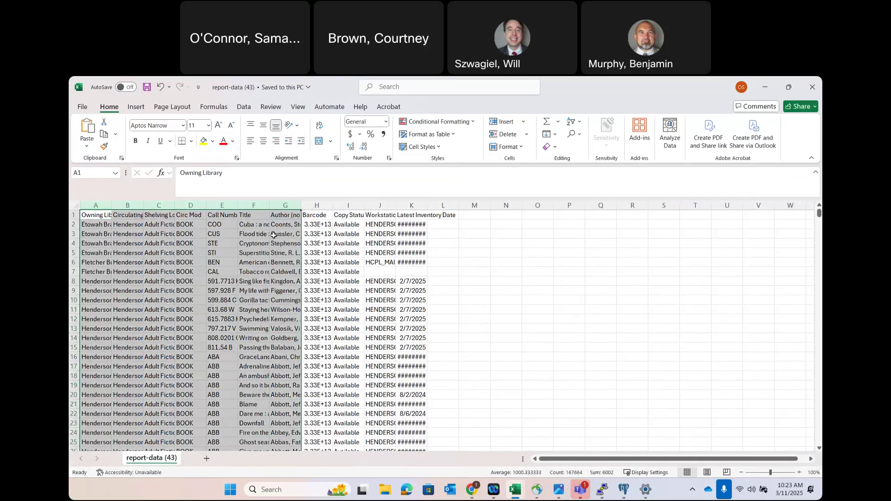
left_click_drag(89, 208, 277, 208)
right_click(281, 205)
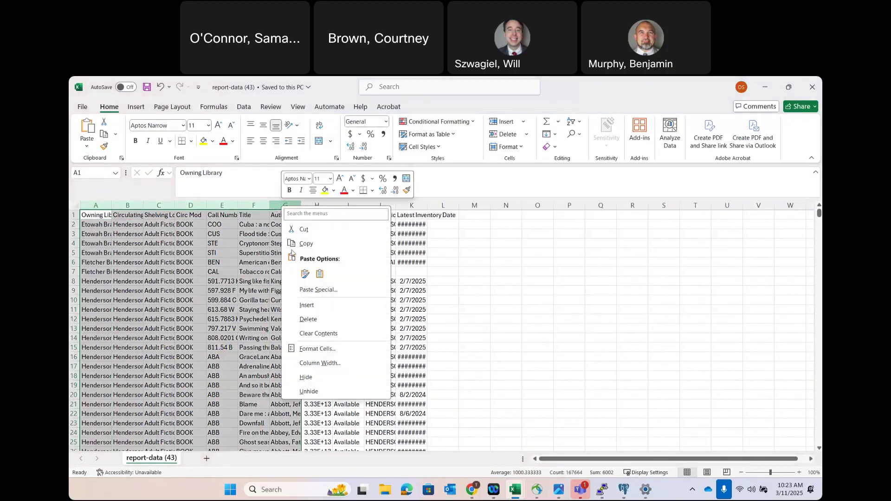
left_click(305, 322)
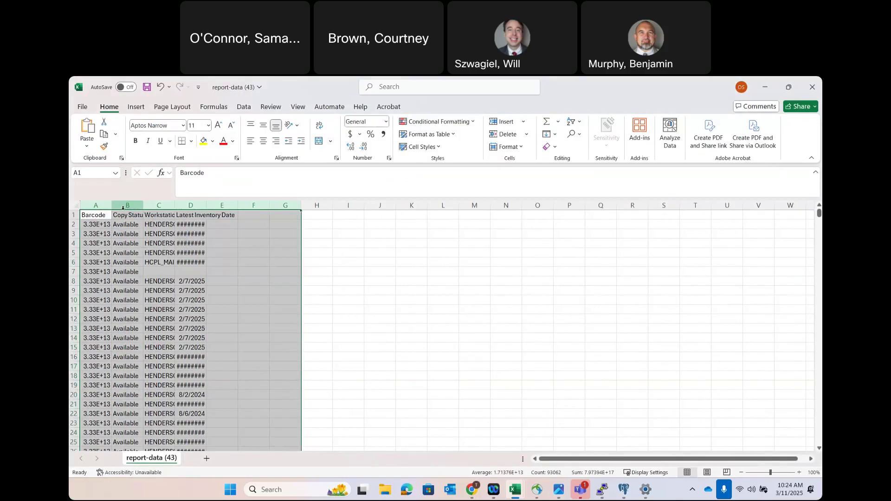
- Clear the status, workstation and date columns, autofit column A, and delete the Barcode header row
left_click_drag(127, 204, 219, 213)
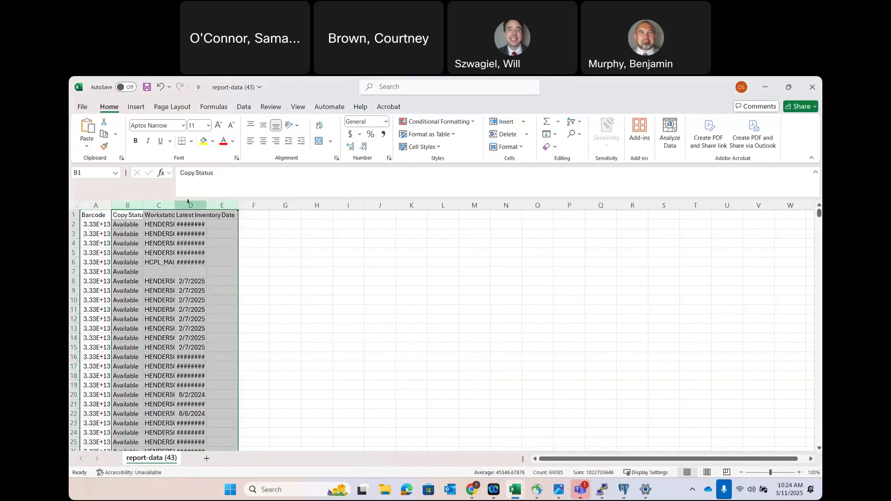
key("Delete")
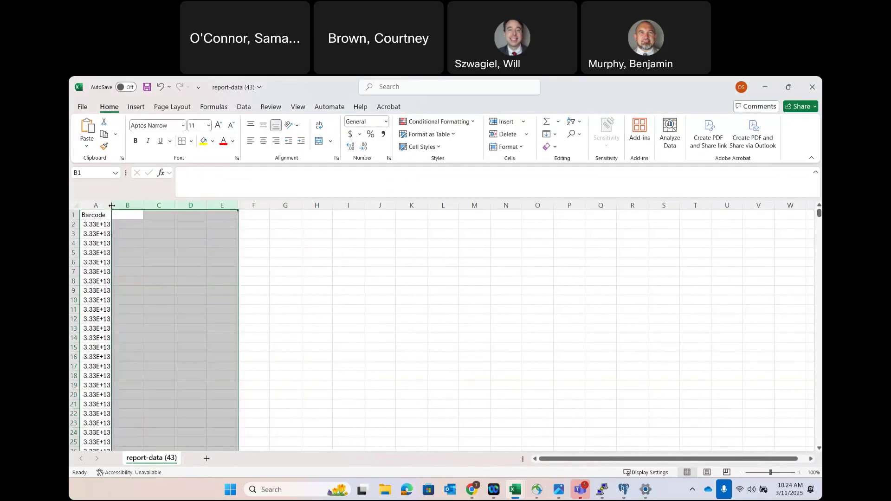
double_click(112, 204)
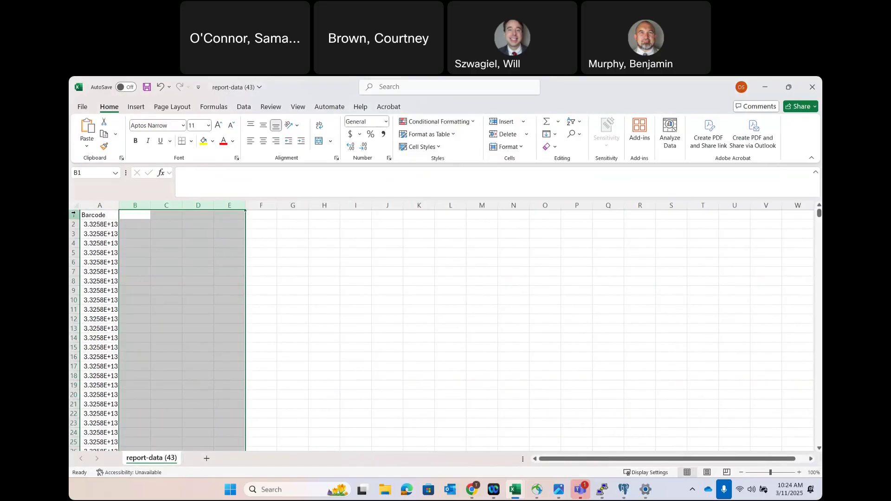
left_click(73, 215)
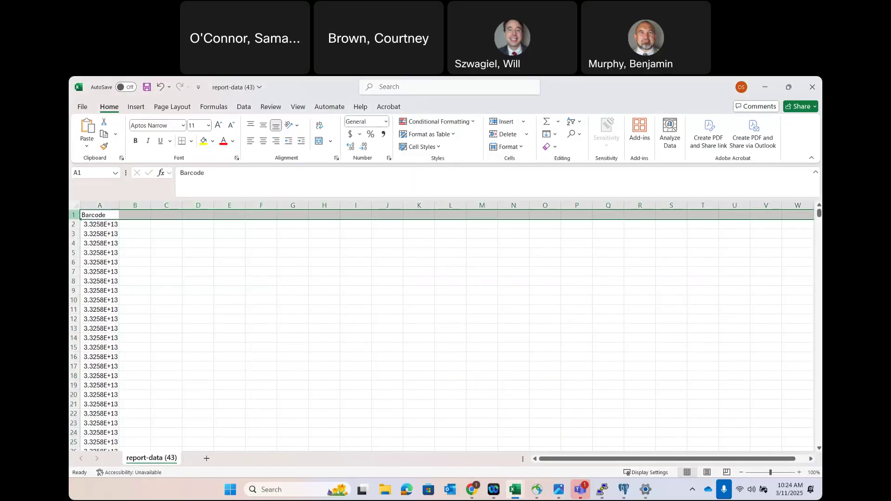
right_click(75, 214)
left_click(104, 328)
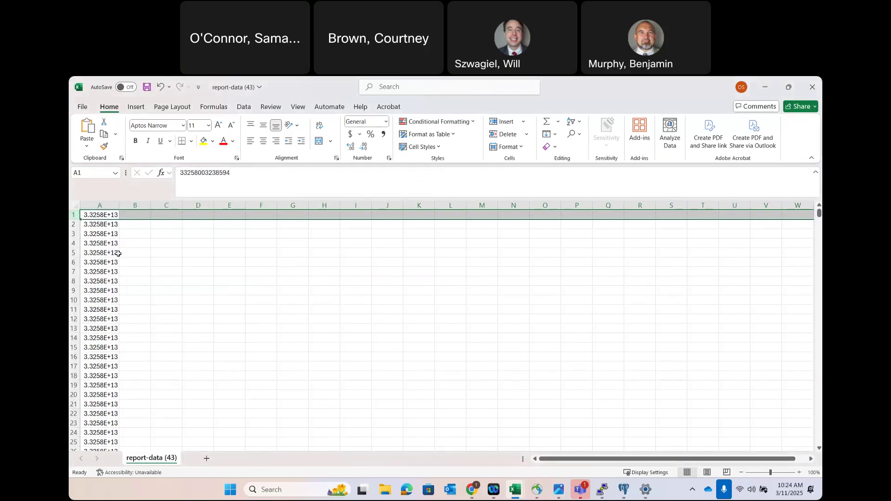
left_click(108, 205)
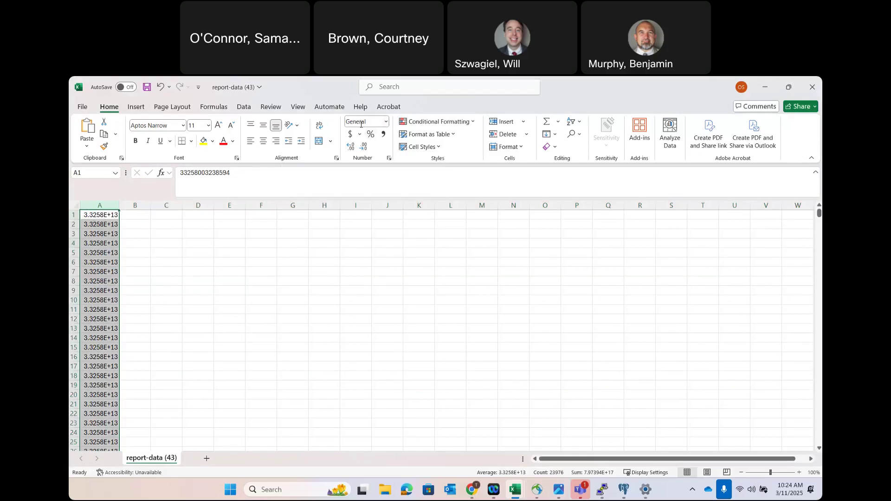
left_click(385, 123)
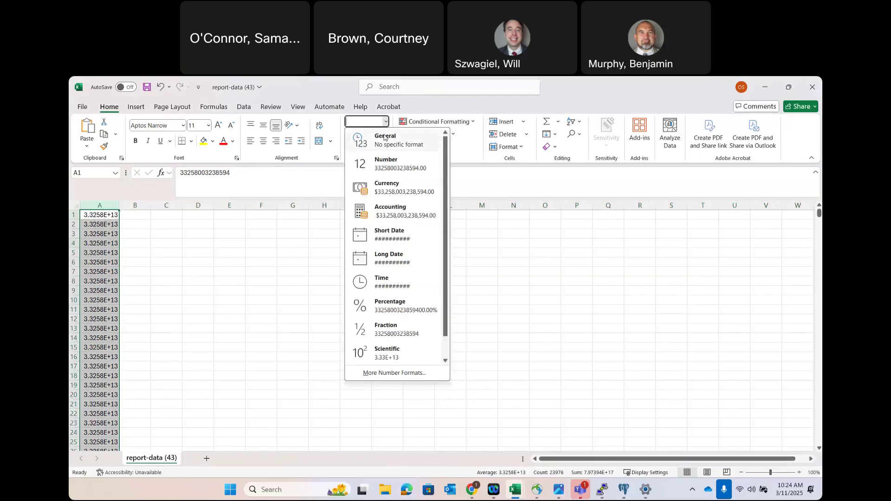
left_click(380, 169)
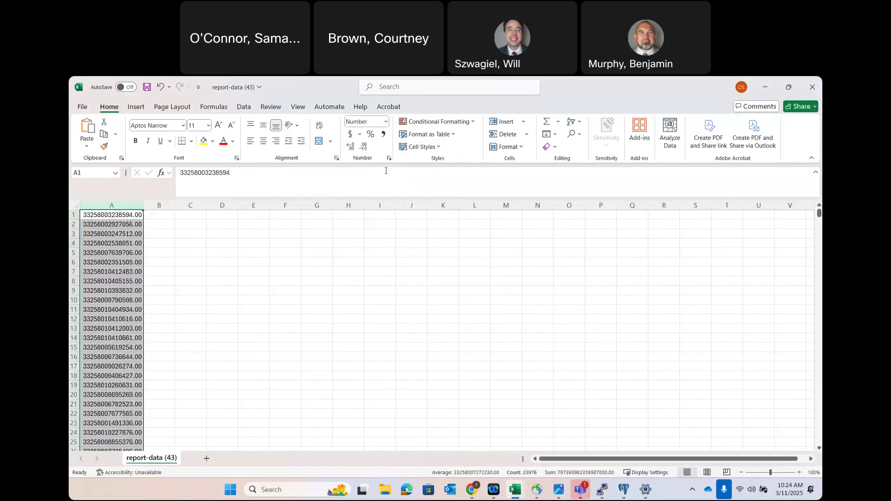
left_click(369, 147)
left_click(369, 147)
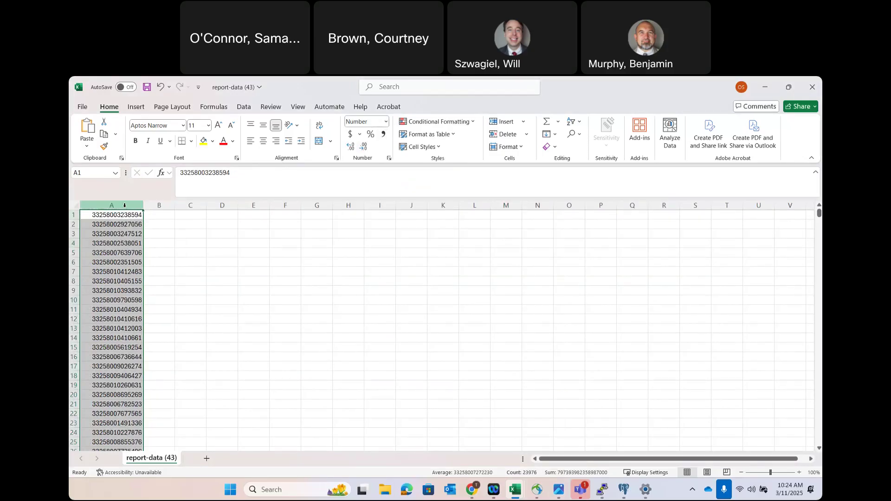
left_click(147, 87)
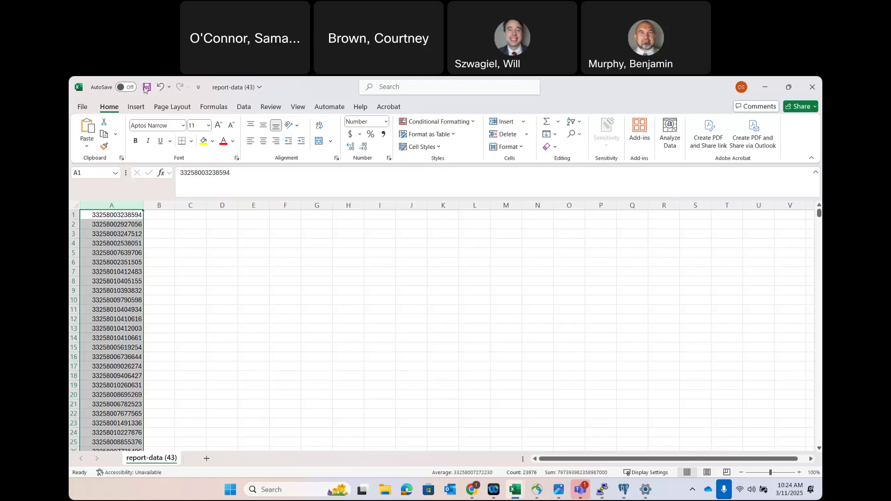
- Save the barcode list via Save As to the Desktop as CSV '20250311_inventory'
left_click(81, 107)
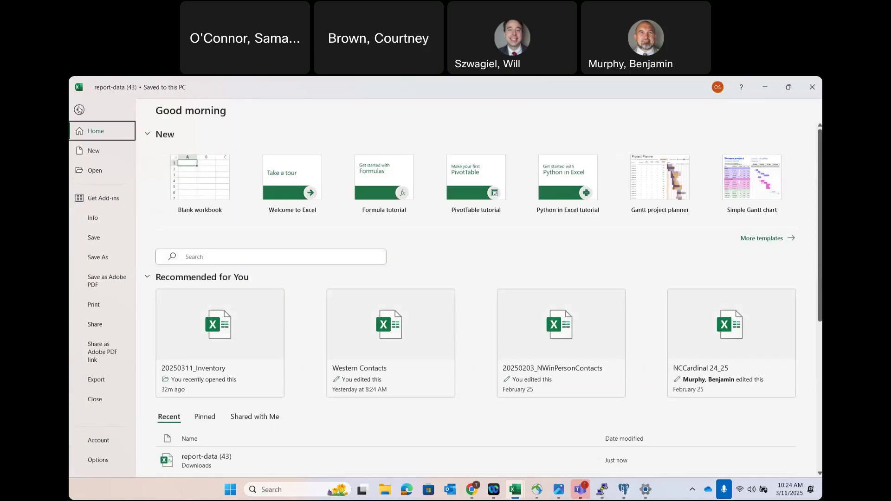
left_click(99, 256)
left_click(192, 305)
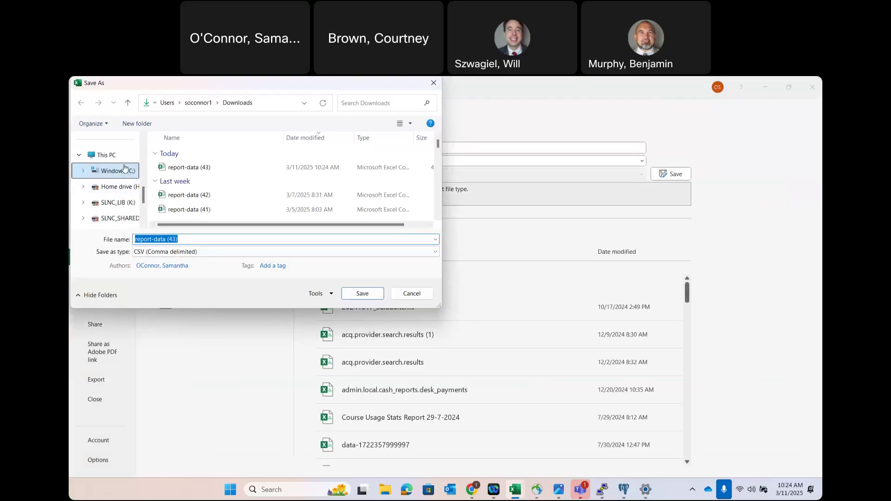
scroll(125, 168, "up", 5)
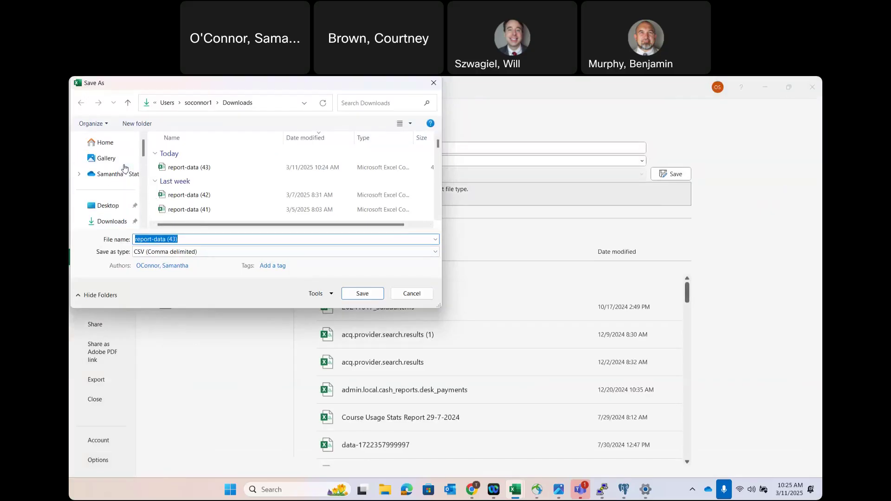
left_click(104, 208)
left_click(184, 240)
type("2025")
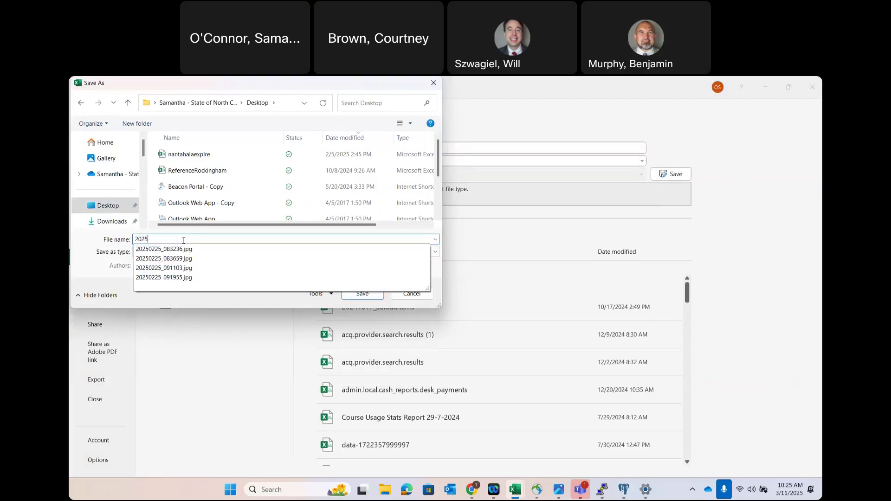
type("0311_in")
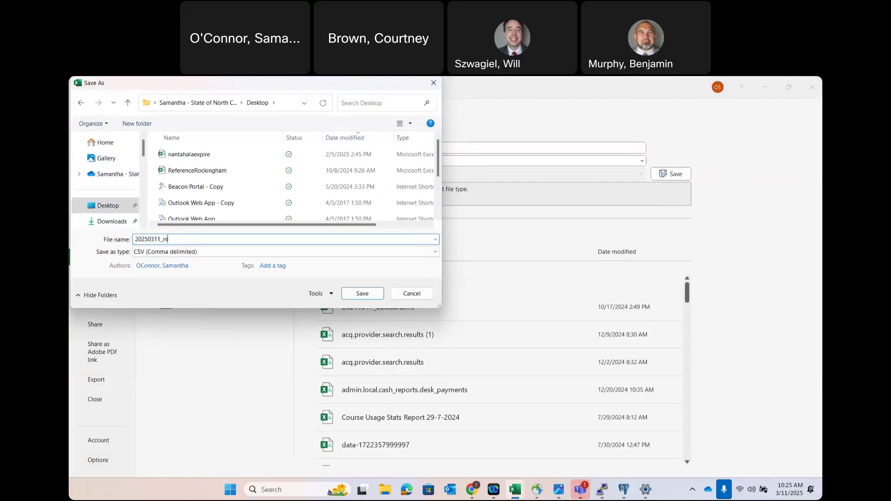
type("ventory")
left_click(353, 293)
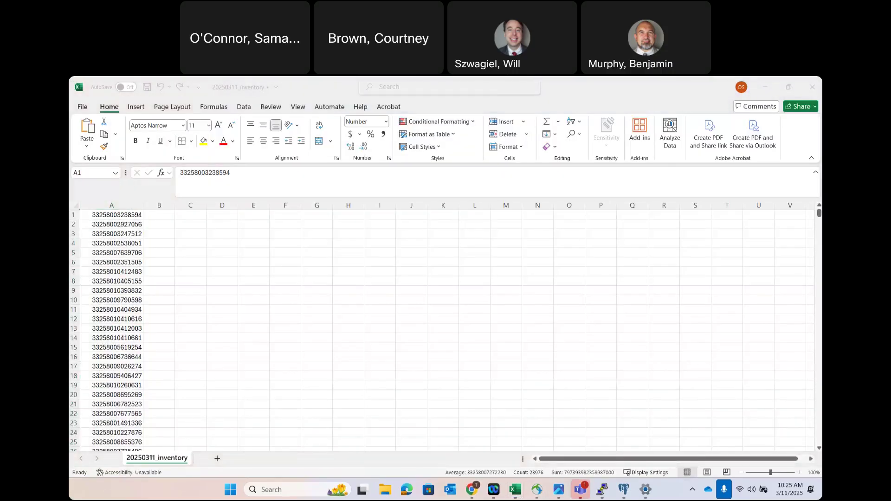
- Return to the Evergreen window and go from Check In to Circulation > Item Status
mouse_move(472, 489)
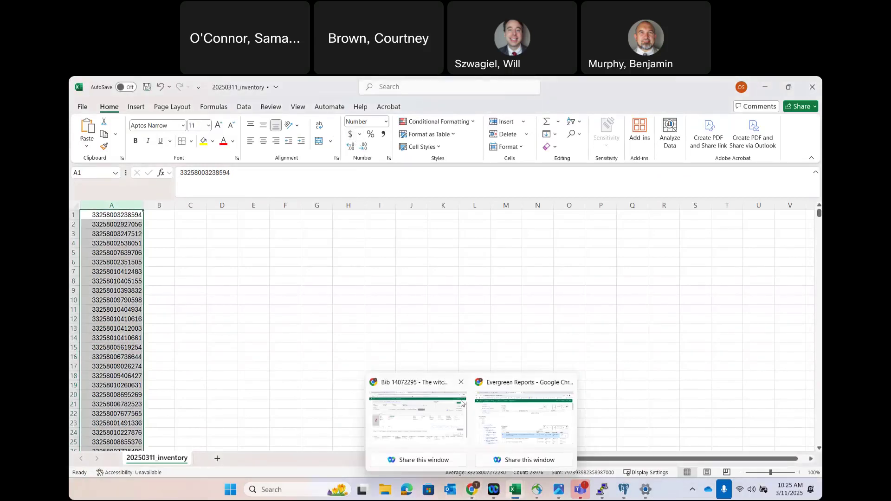
left_click(523, 418)
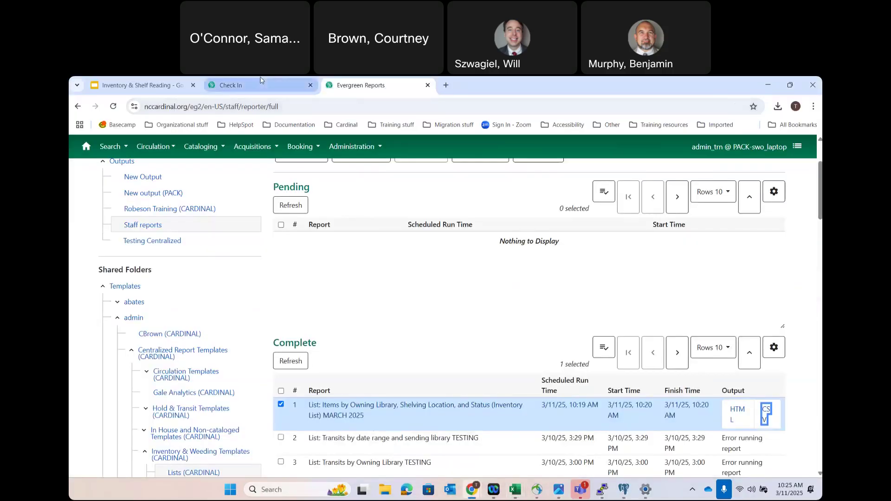
left_click(260, 81)
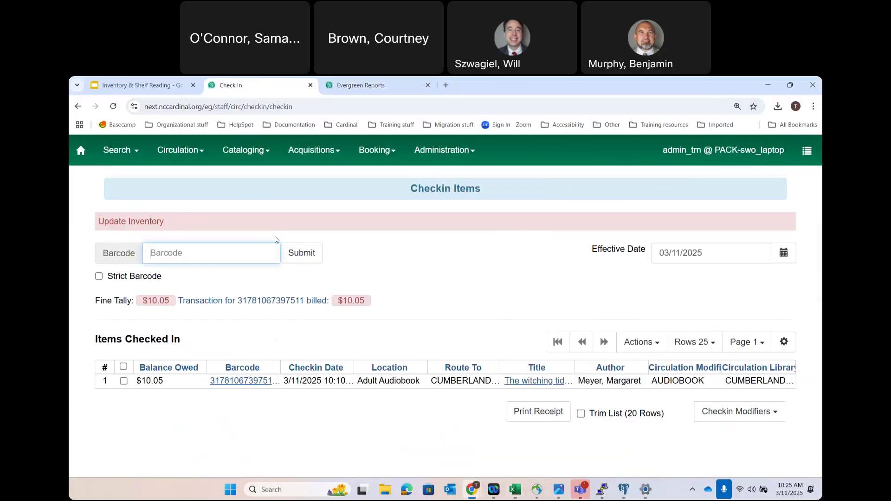
left_click(182, 150)
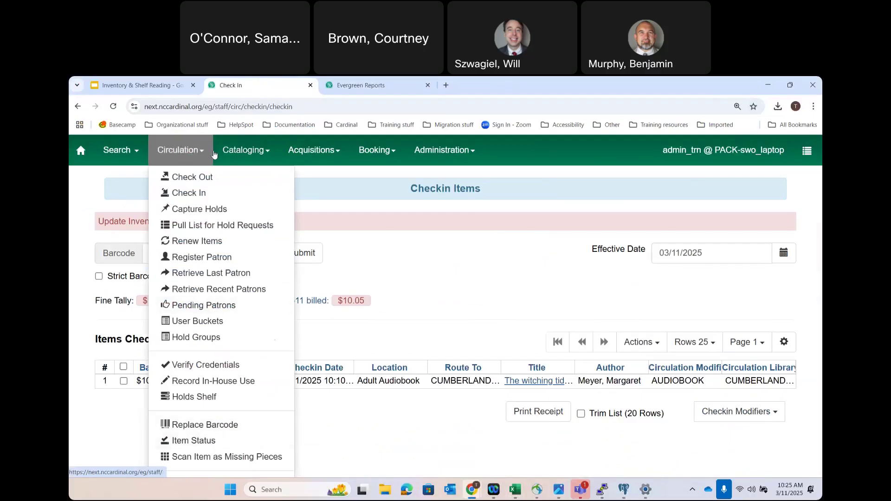
left_click(191, 441)
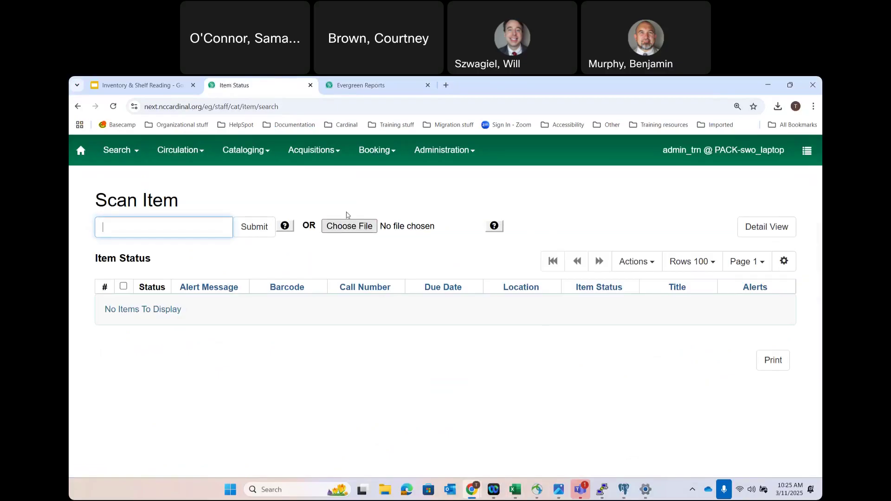
- Choose 20250311_inventory from the Desktop as the Item Status upload file
left_click(356, 225)
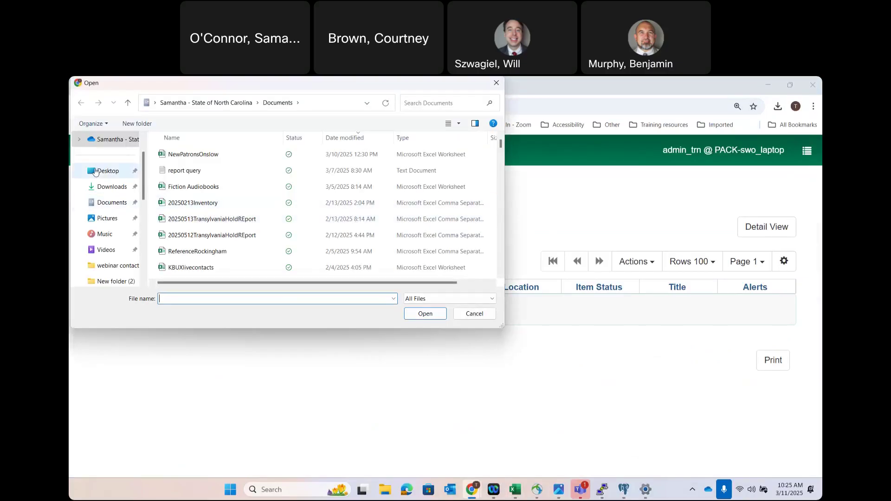
left_click(96, 172)
left_click(199, 154)
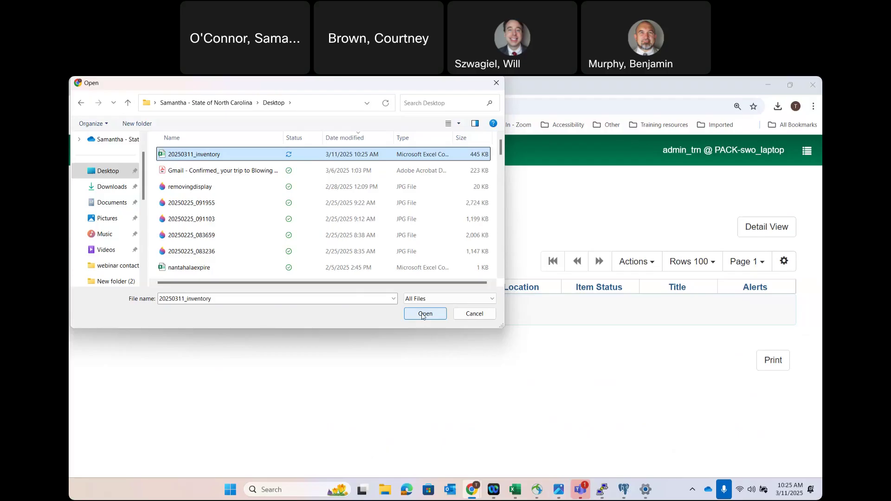
left_click(425, 314)
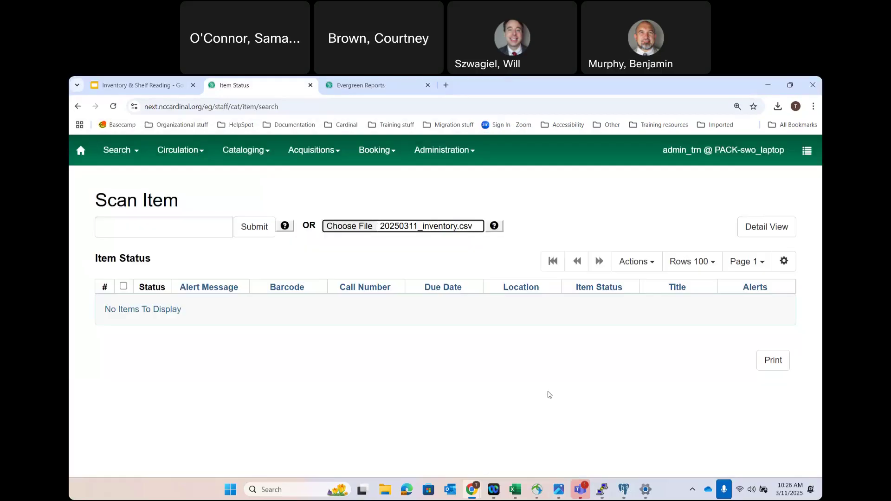
- In the 20250311_inventory workbook, select barcodes from row 10 downward, then scroll back to the top
mouse_move(520, 494)
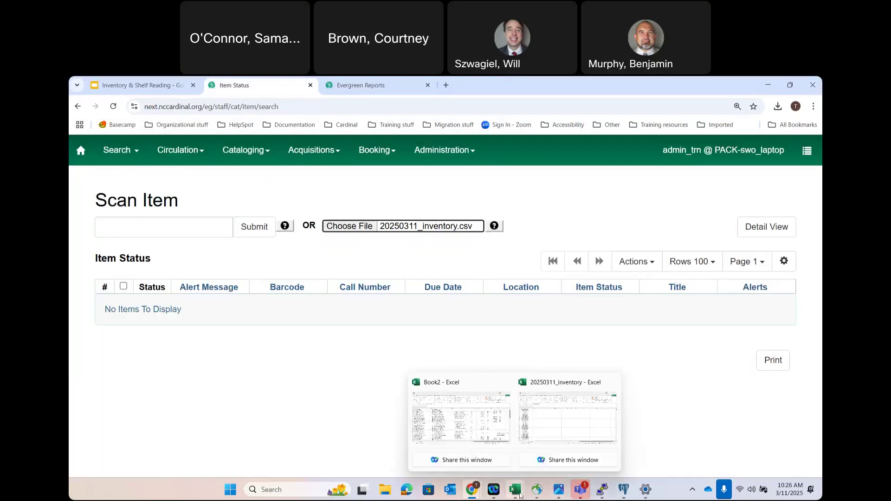
left_click(567, 417)
left_click(111, 272)
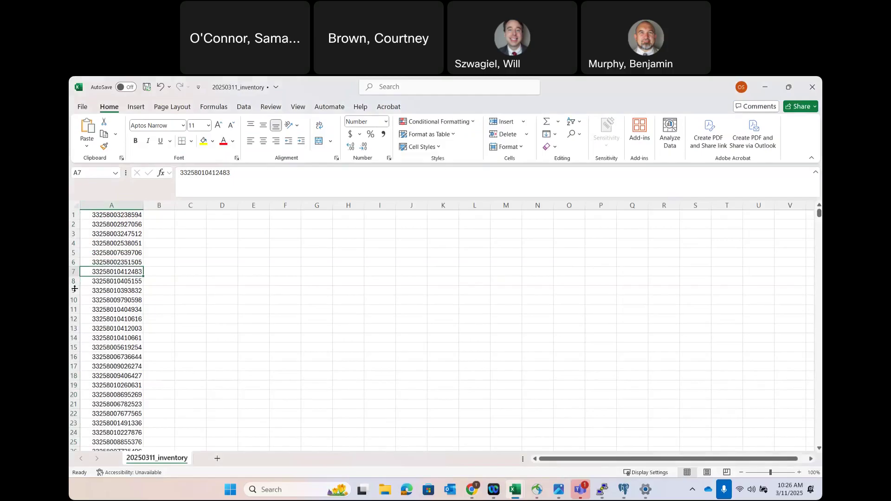
left_click_drag(88, 303, 120, 498)
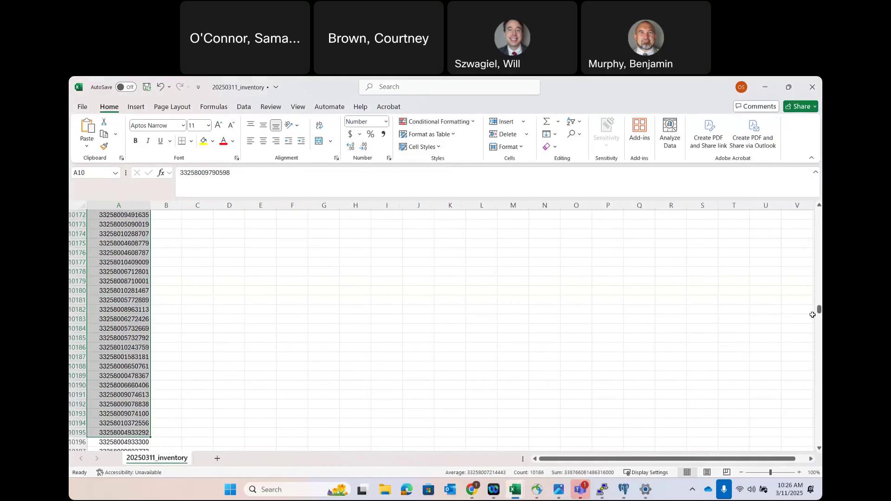
left_click_drag(820, 310, 819, 210)
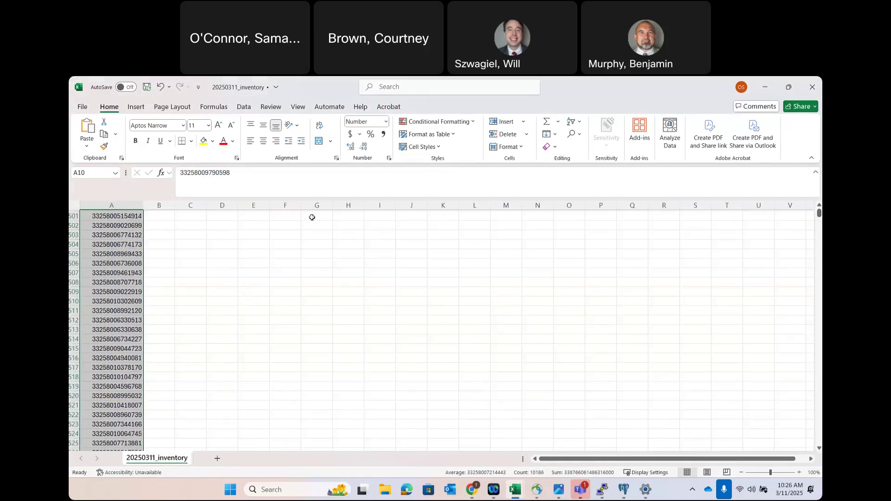
left_click(308, 223)
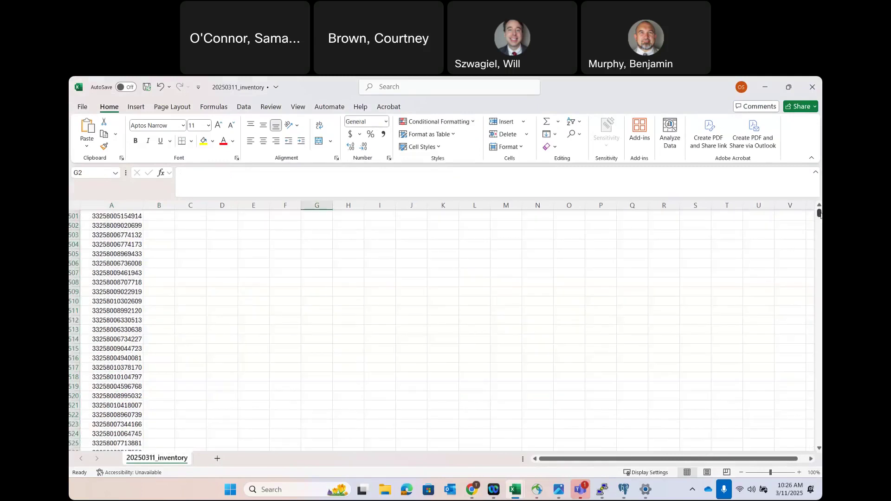
left_click(801, 220)
scroll(801, 220, "up", 20)
scroll(769, 247, "up", 20)
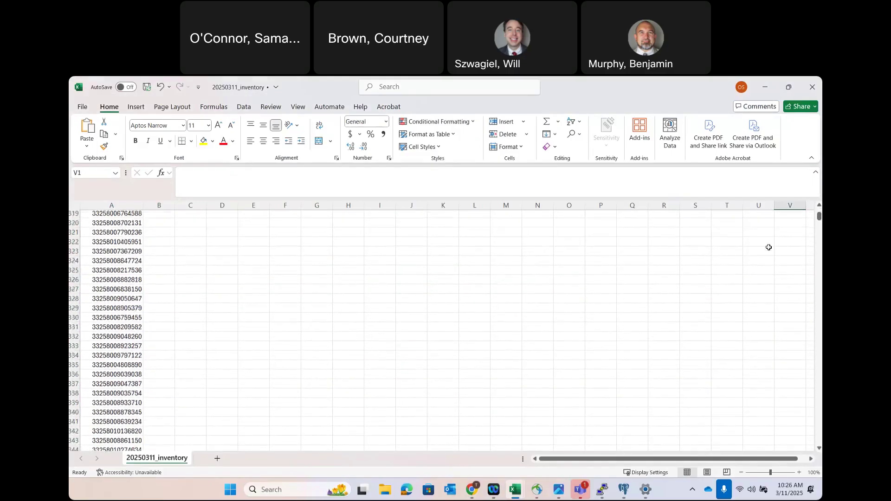
scroll(769, 247, "up", 16)
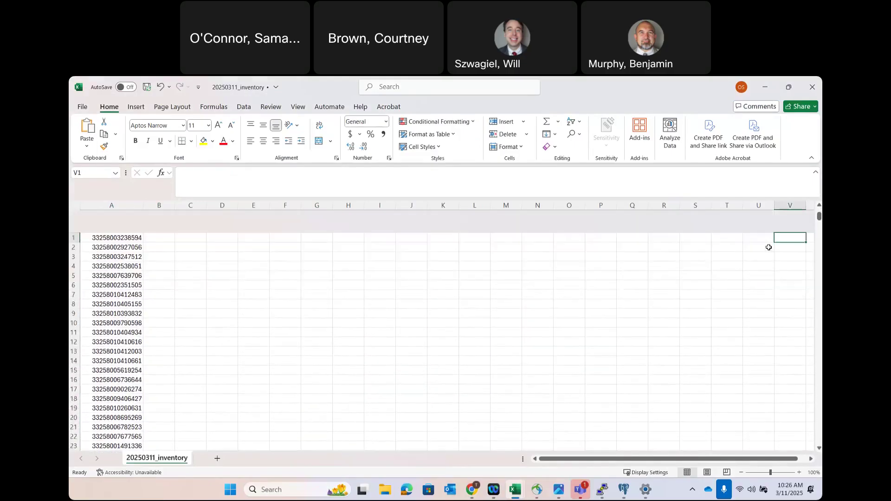
right_click(769, 247)
left_click(130, 218)
- Copy the first nine barcodes, A1:A9, into a new Sheet1
left_click_drag(131, 218, 116, 286)
key("ctrl+c")
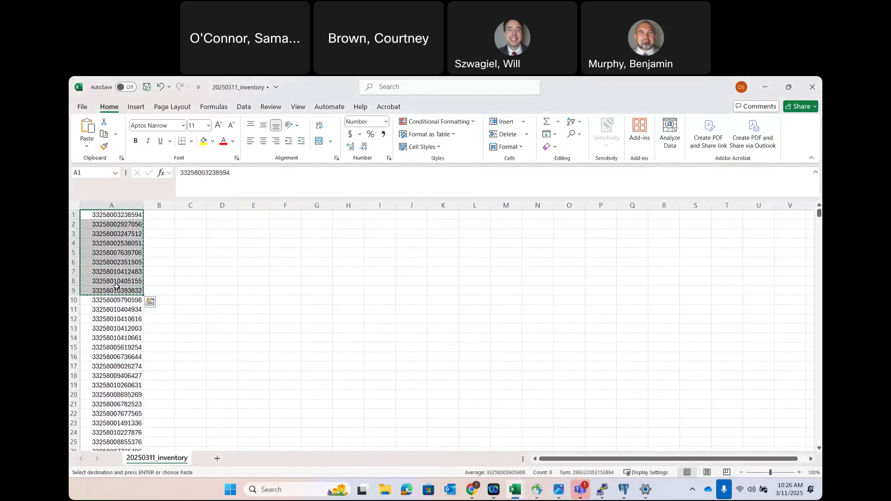
left_click(216, 458)
key("ctrl+c")
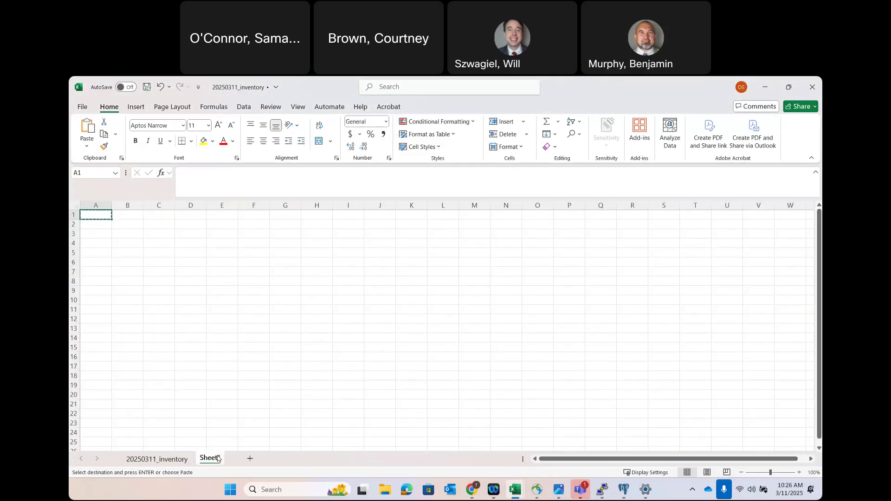
key("ctrl+v")
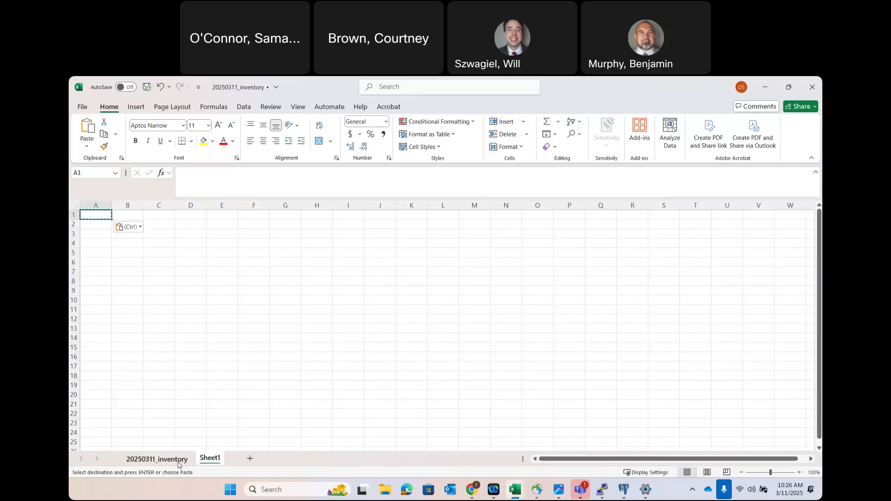
left_click(179, 464)
left_click(218, 459)
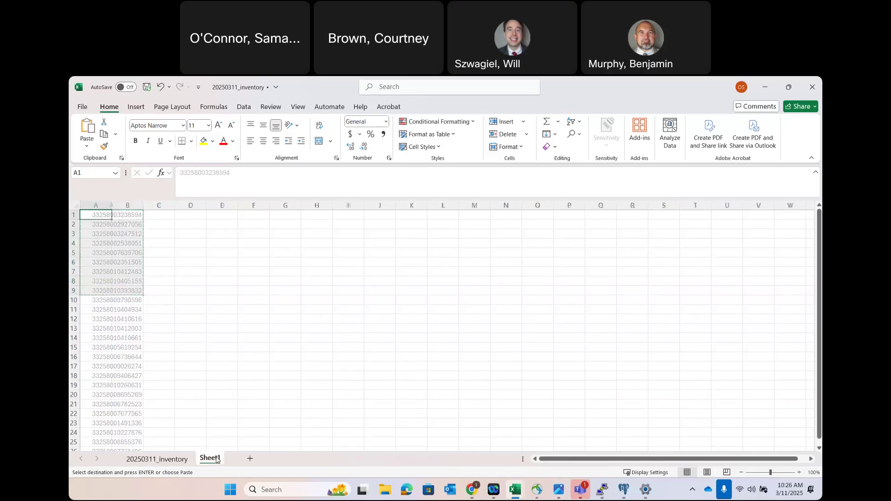
left_click(167, 461)
- Clear column A and paste the nine barcodes from Sheet1 back into A1:A9
left_click(115, 205)
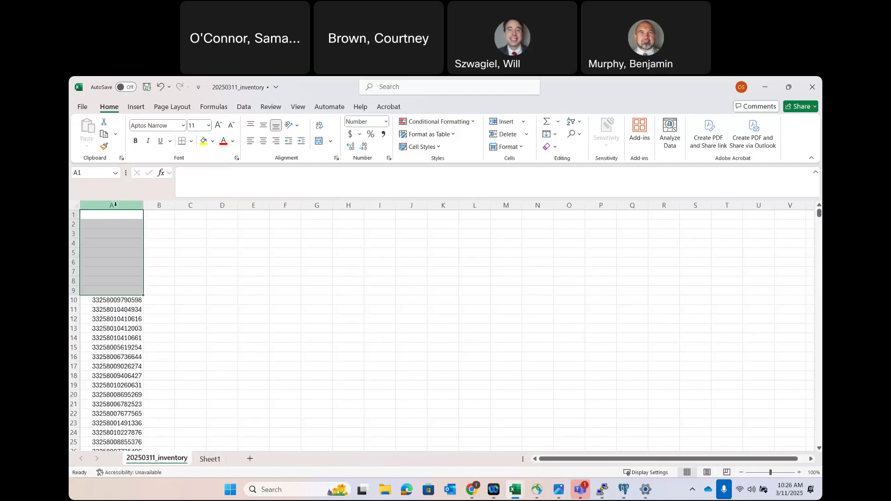
key("Delete")
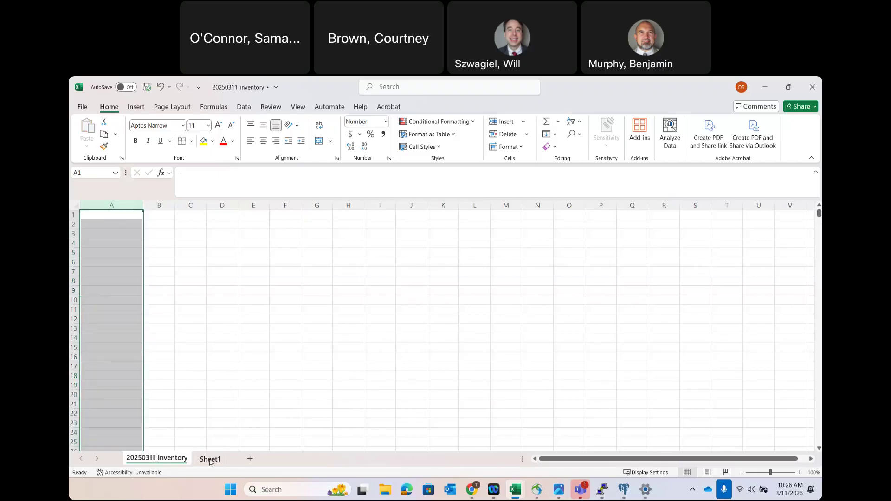
left_click(211, 459)
key("ctrl+c")
left_click(157, 459)
left_click(115, 217)
key("Return")
- Permanently delete the temporary Sheet1, leaving a single sheet
right_click(209, 460)
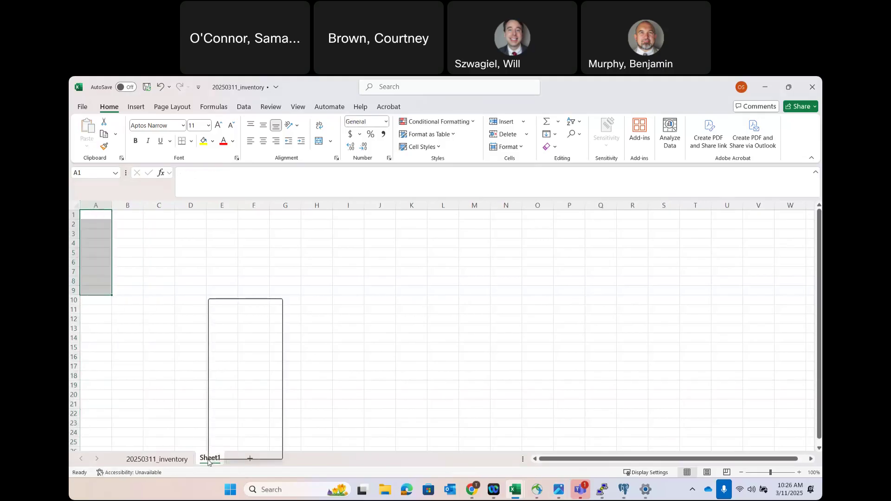
left_click(250, 321)
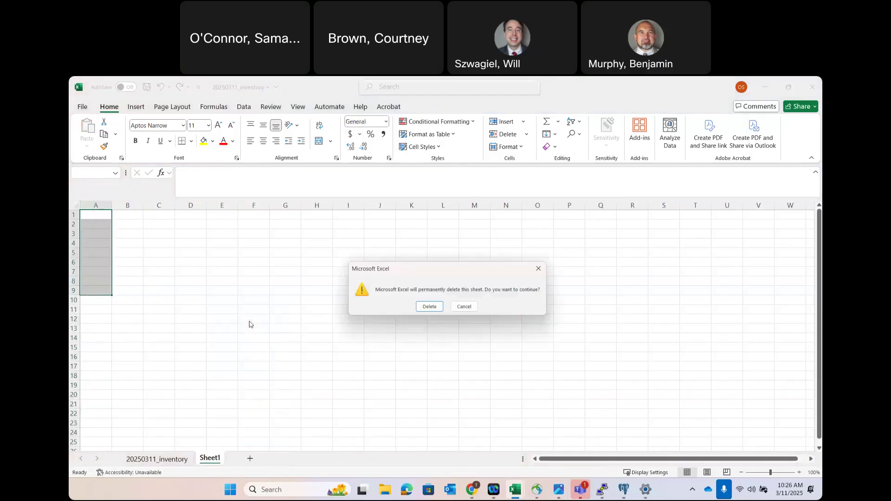
left_click(427, 308)
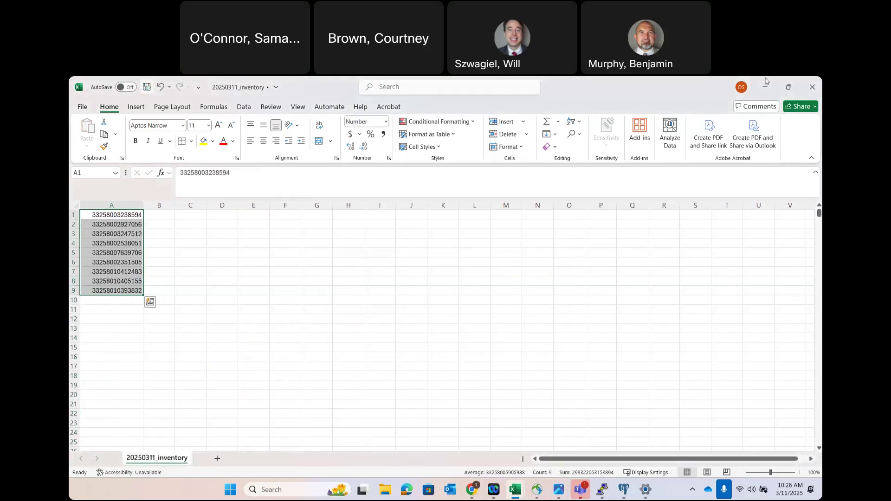
left_click(480, 493)
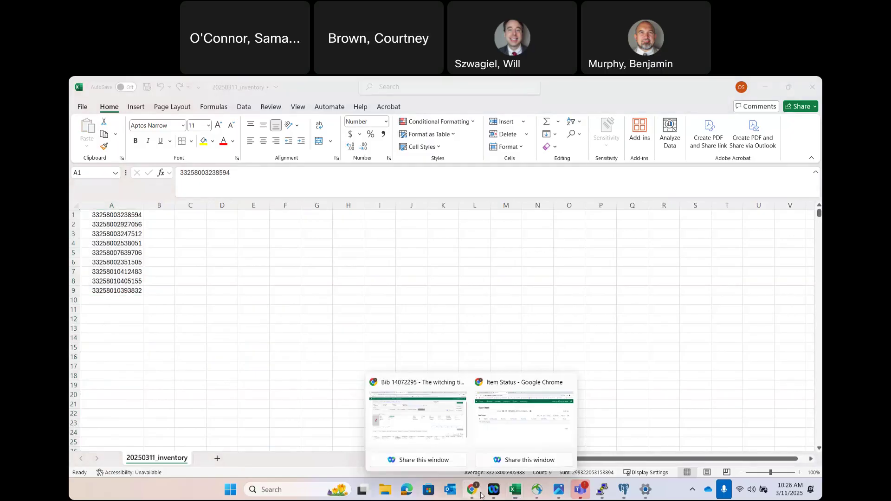
- Upload 20250311_inventory from the Desktop to Item Status, choosing the file a second time
left_click(498, 430)
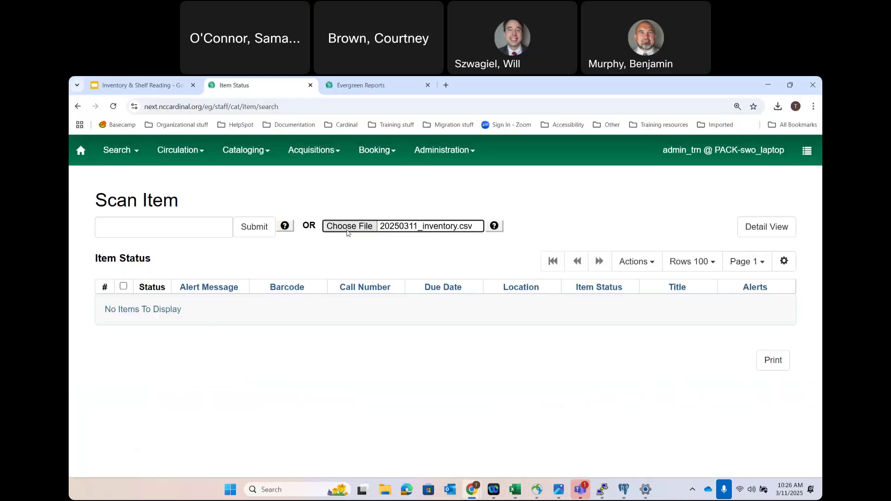
left_click(348, 226)
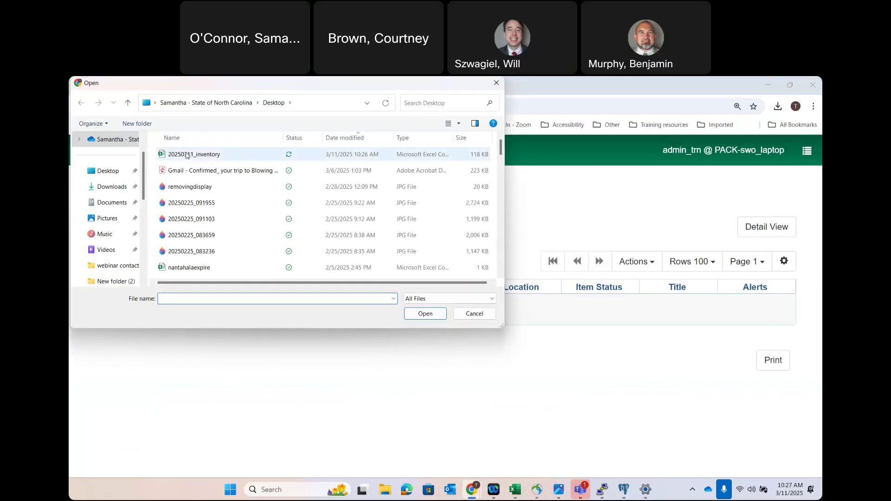
left_click(188, 155)
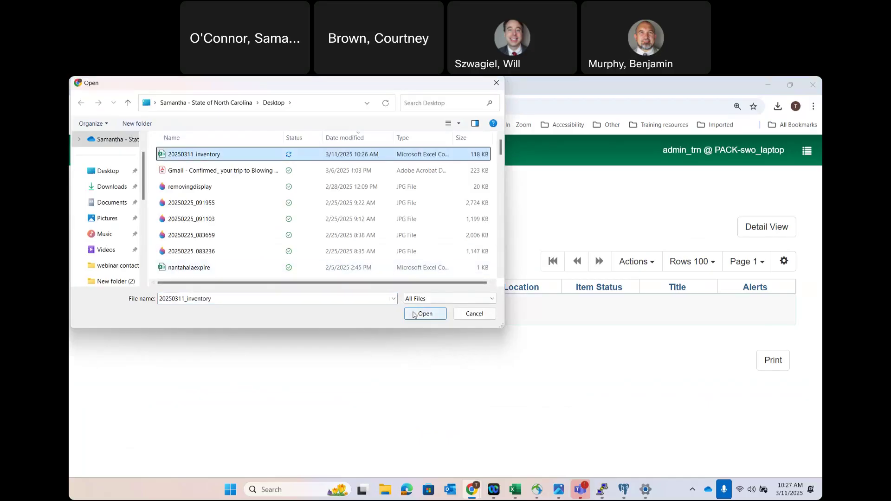
left_click(414, 314)
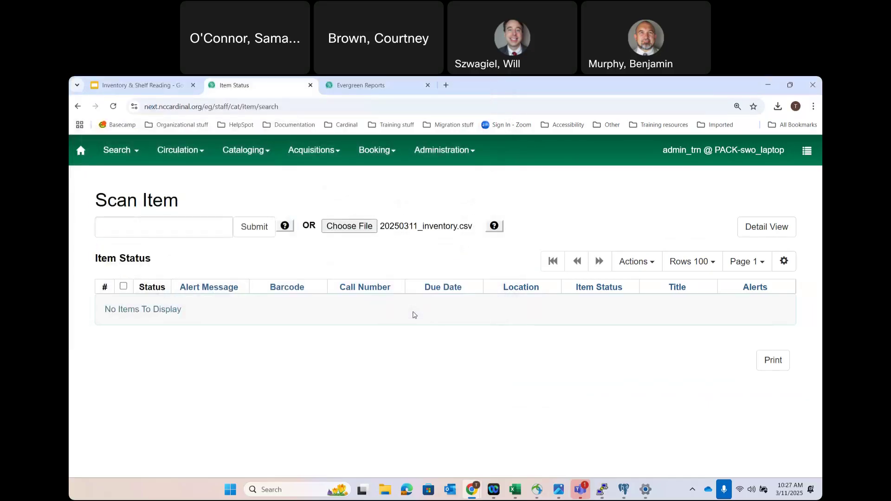
left_click(346, 227)
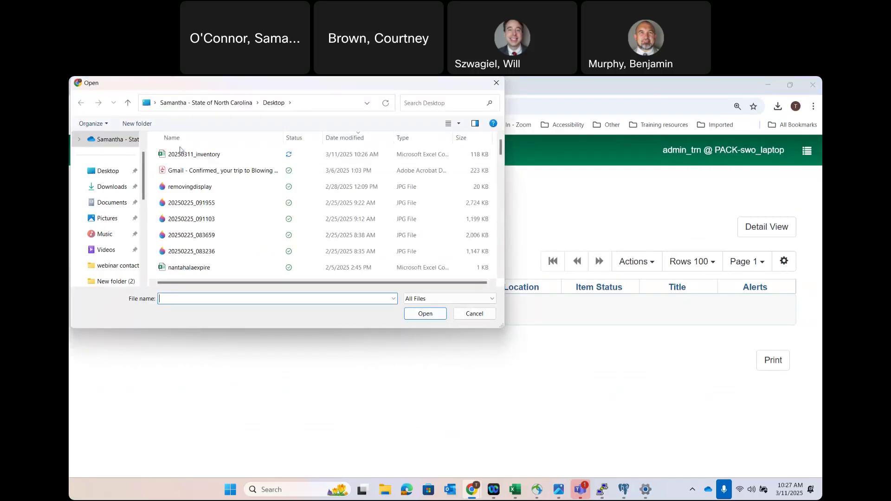
left_click(180, 154)
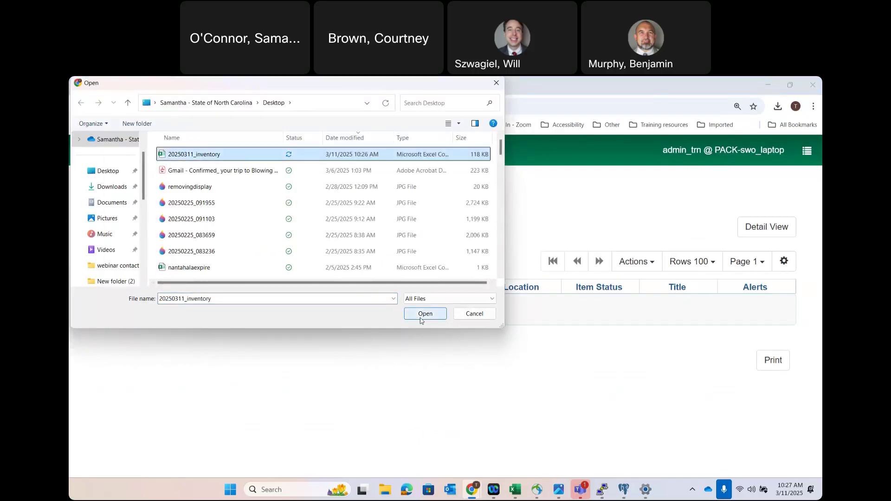
left_click(421, 319)
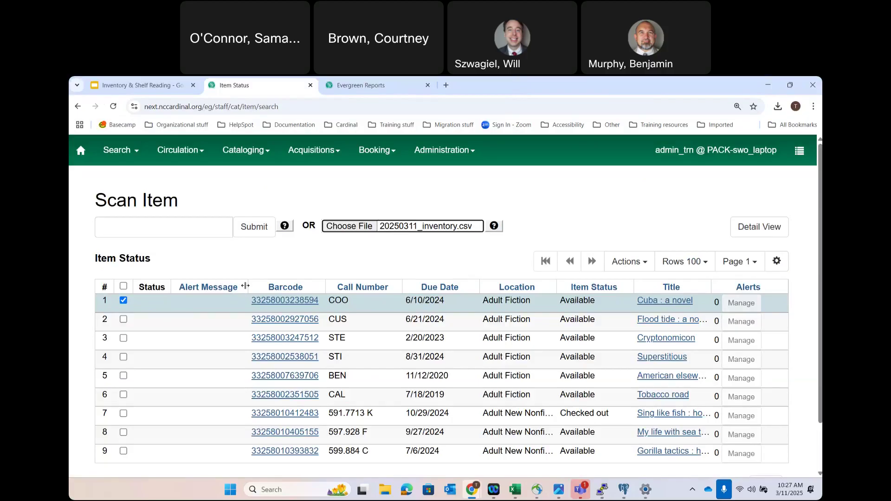
- Check the checked-out item in row 7 and browse the item Actions list
scroll(434, 371, "down", 1)
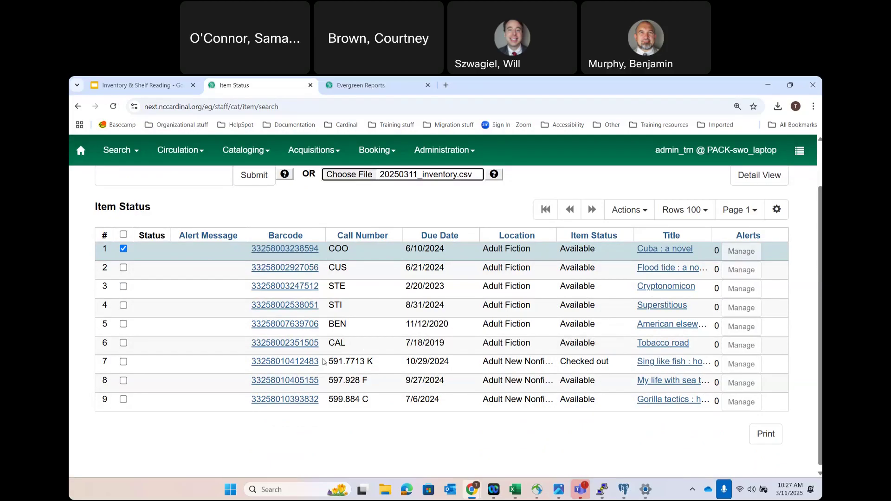
left_click(123, 361)
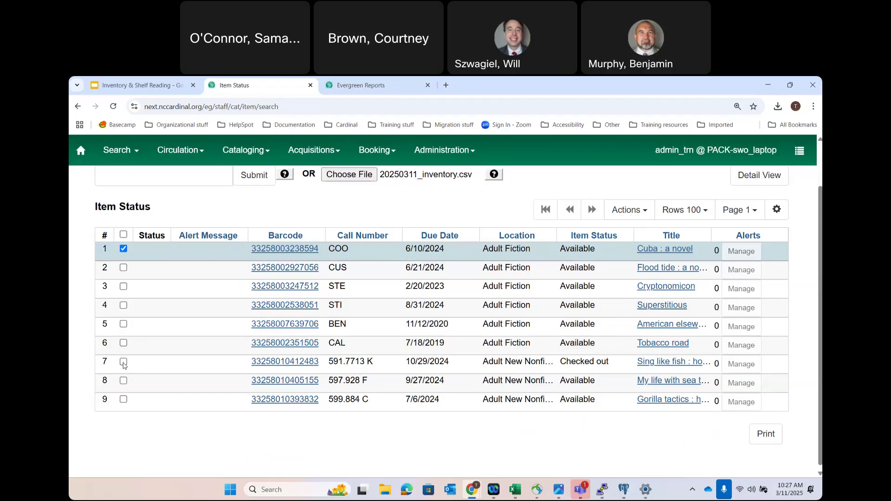
left_click(628, 210)
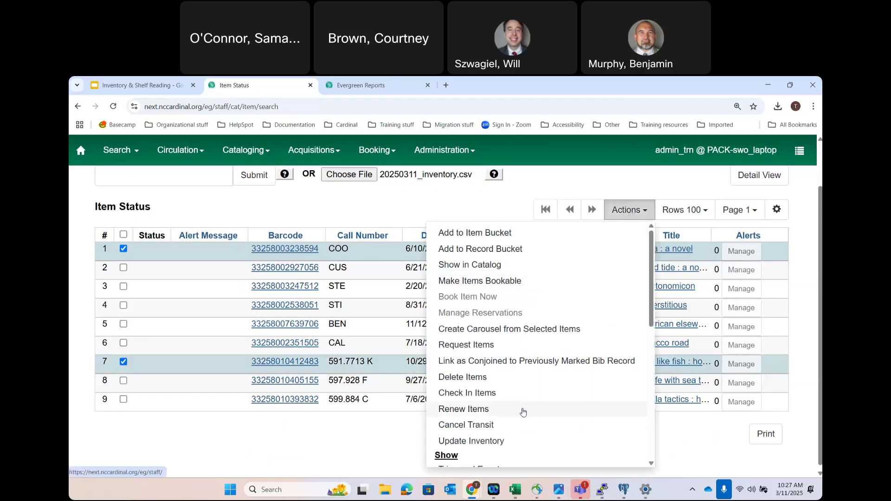
scroll(523, 412, "down", 2)
scroll(523, 412, "down", 2)
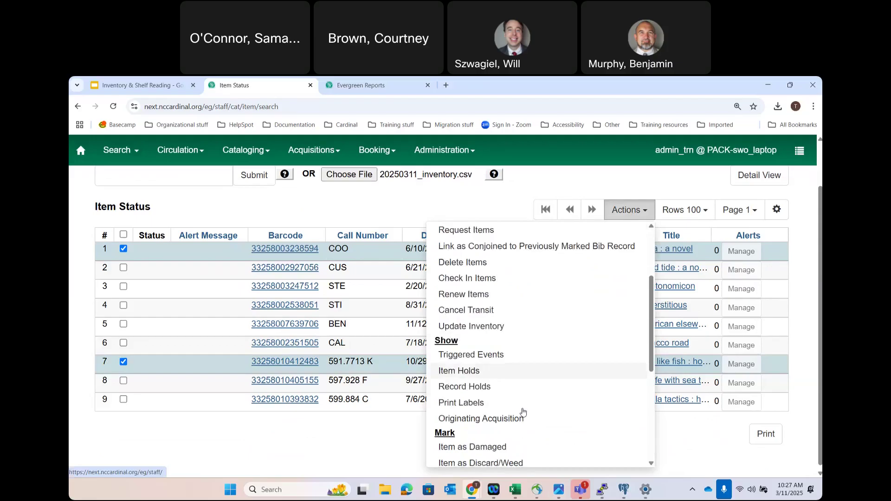
scroll(523, 412, "down", 3)
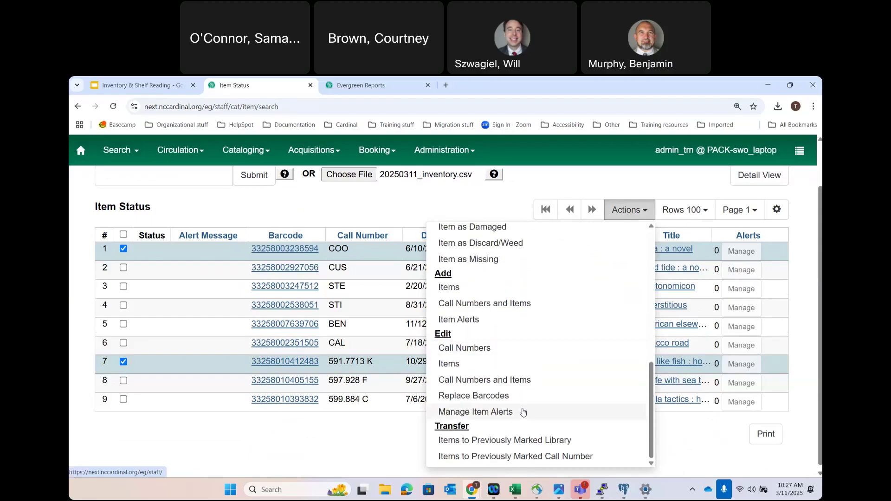
scroll(523, 412, "down", 1)
left_click(325, 468)
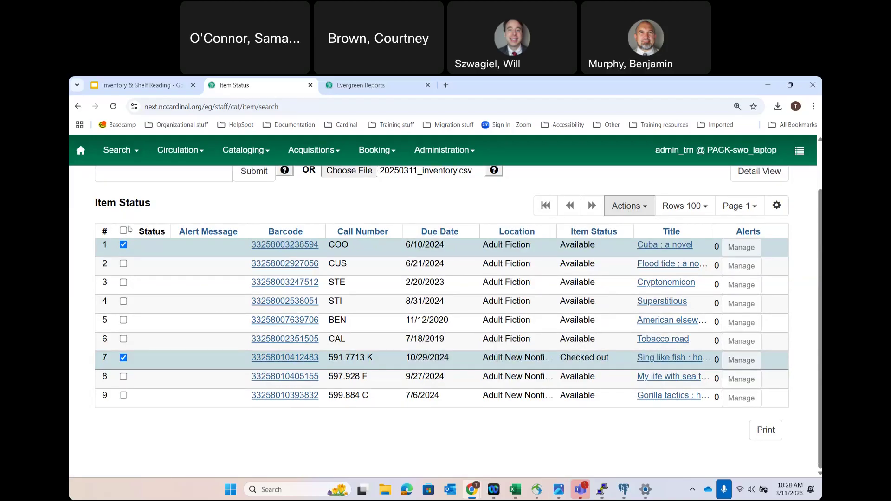
- Select all nine listed items and bring up the Actions menu
left_click(123, 231)
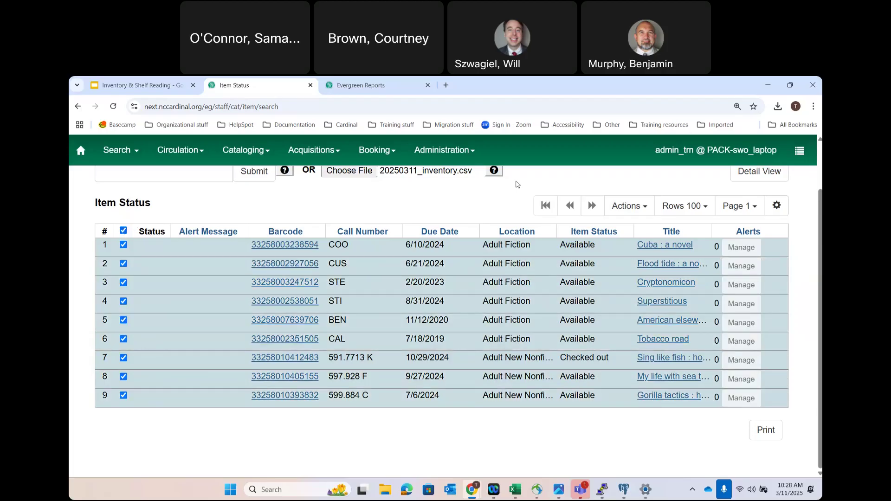
left_click(640, 206)
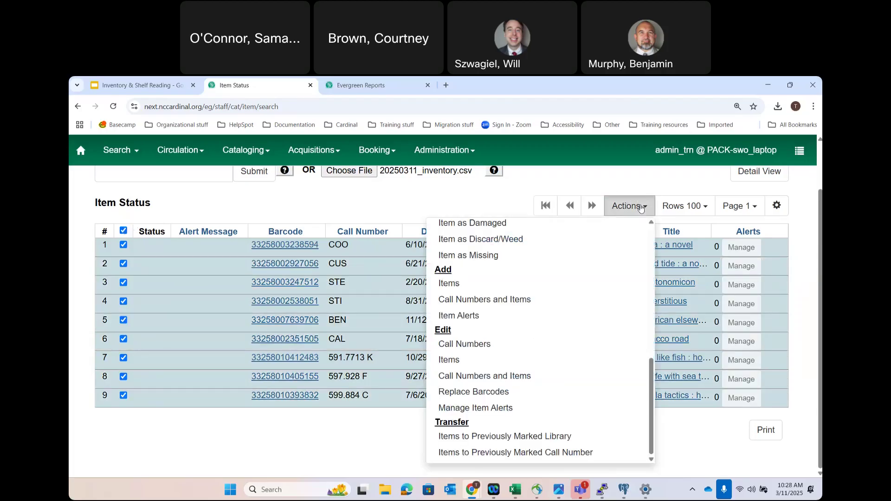
scroll(560, 264, "up", 10)
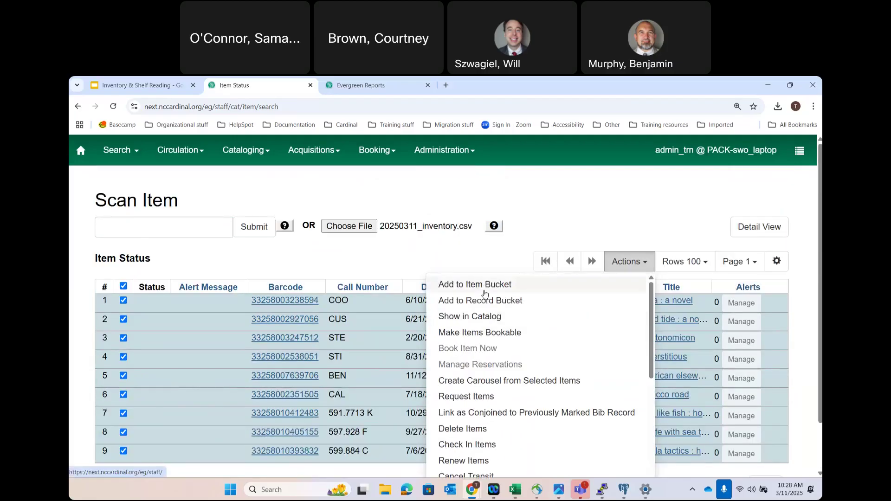
- Add the nine items to a new item bucket named 'Missing 032025'
left_click(485, 293)
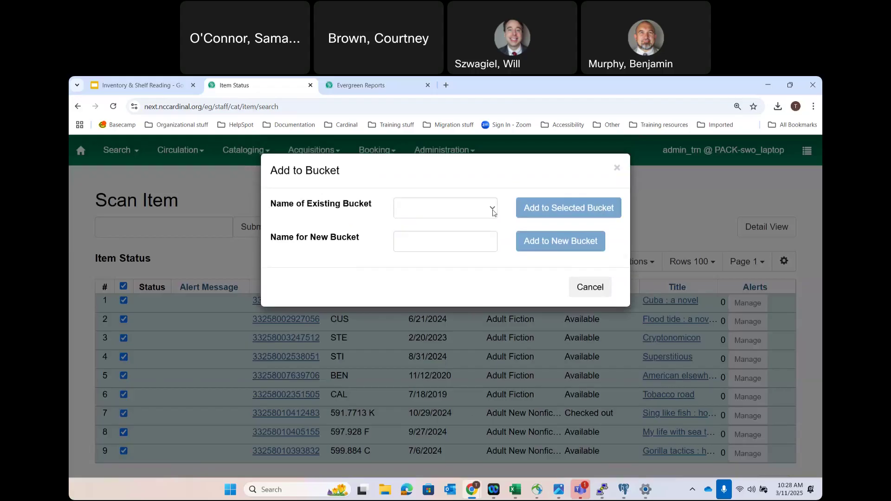
left_click(453, 239)
type("Missing 032025")
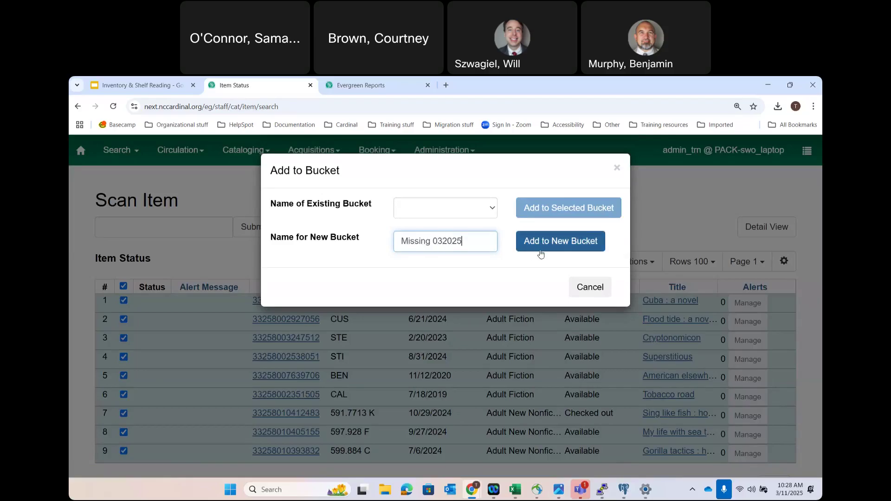
left_click(556, 254)
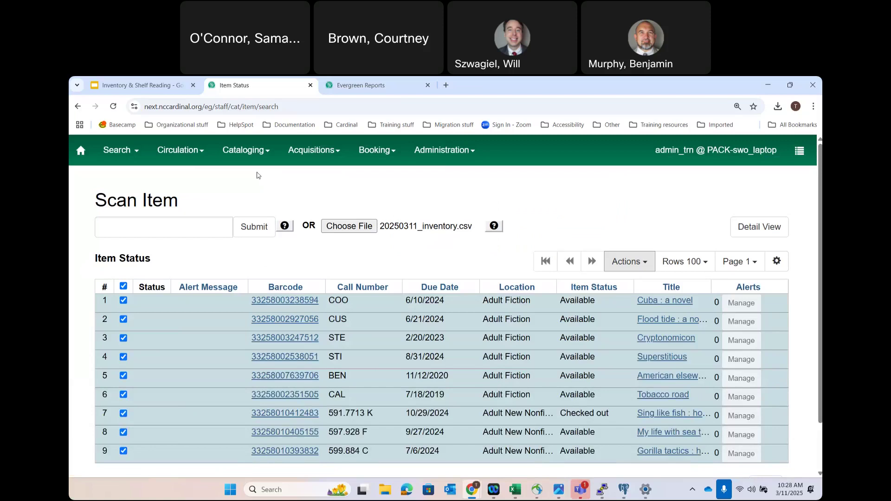
- Go to Cataloging > Item Buckets and select the Missing 032025 bucket
left_click(239, 151)
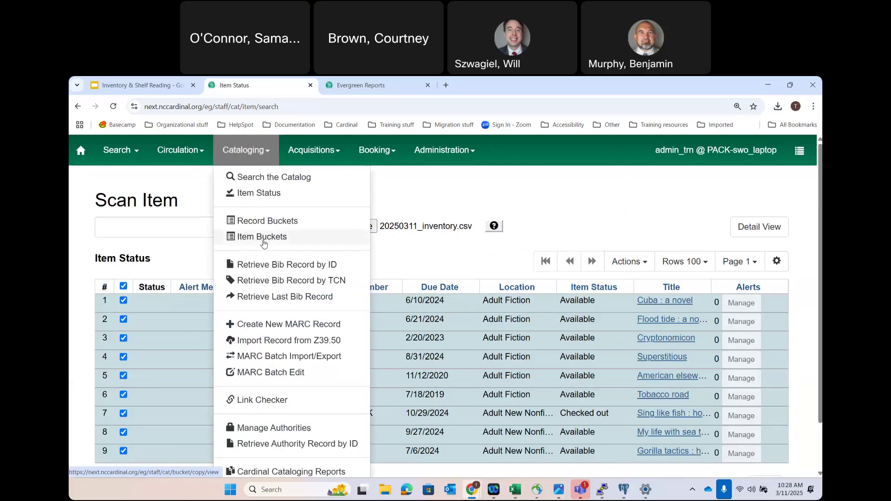
left_click(264, 242)
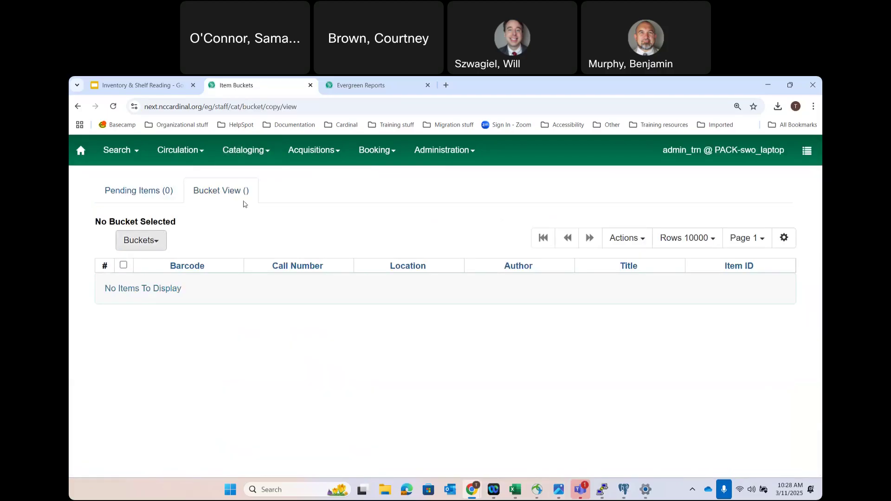
left_click(141, 240)
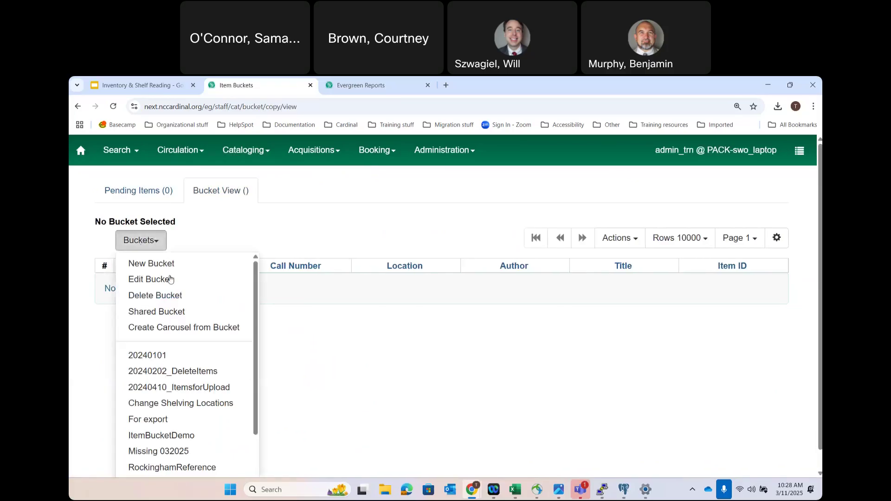
scroll(183, 387, "down", 2)
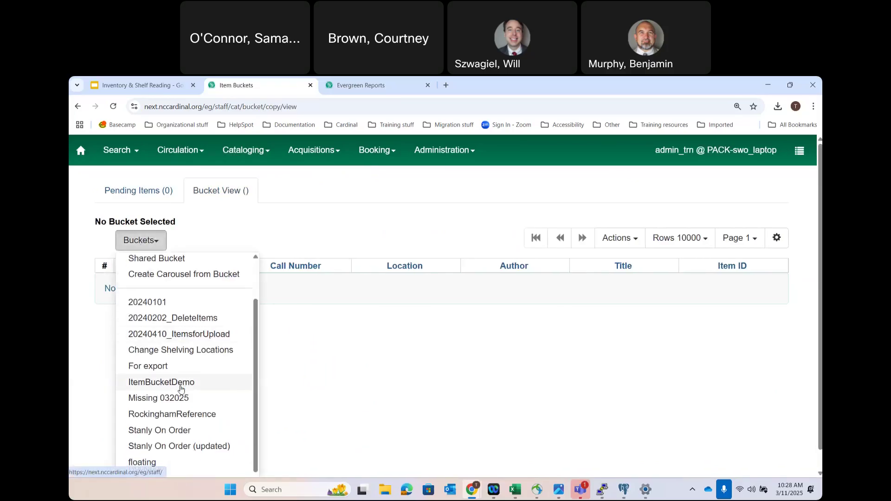
scroll(181, 389, "down", 2)
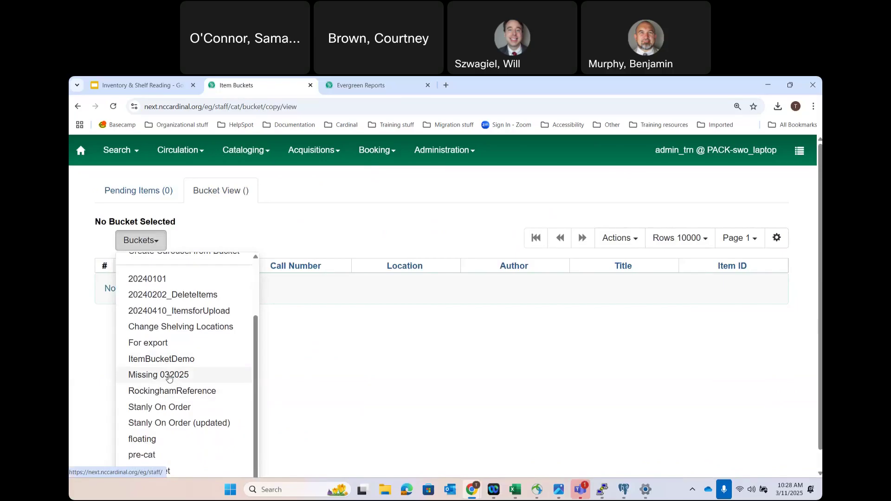
left_click(169, 376)
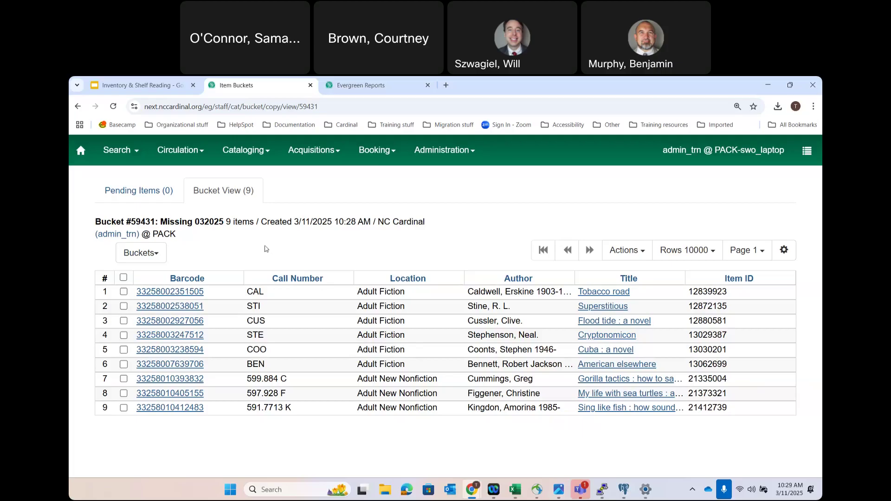
- Select all nine bucket items and open them together in the Holdings Editor
left_click(122, 277)
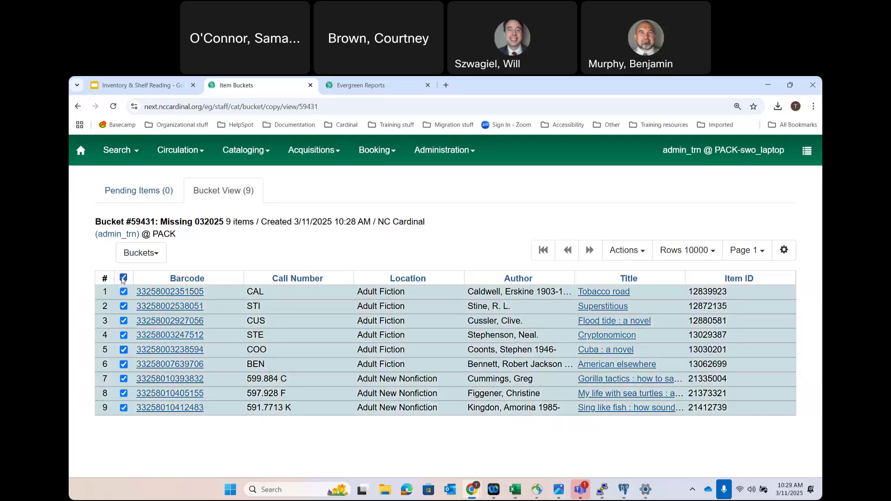
left_click(640, 251)
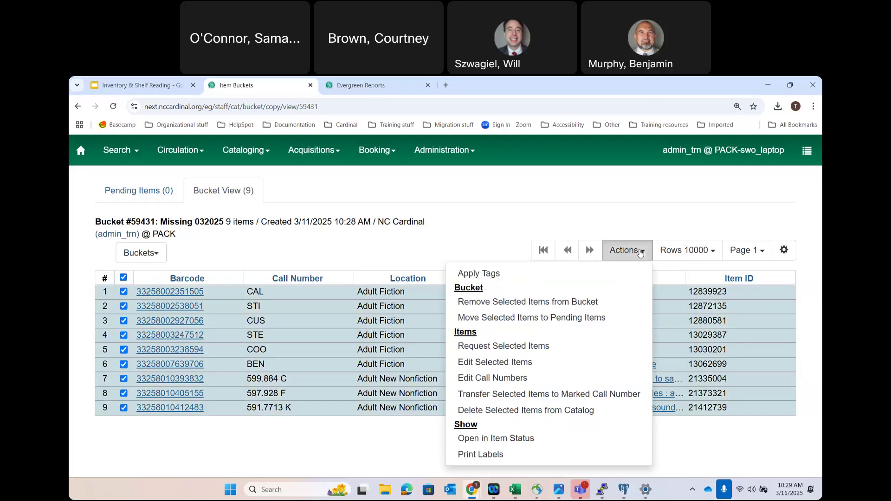
left_click(521, 366)
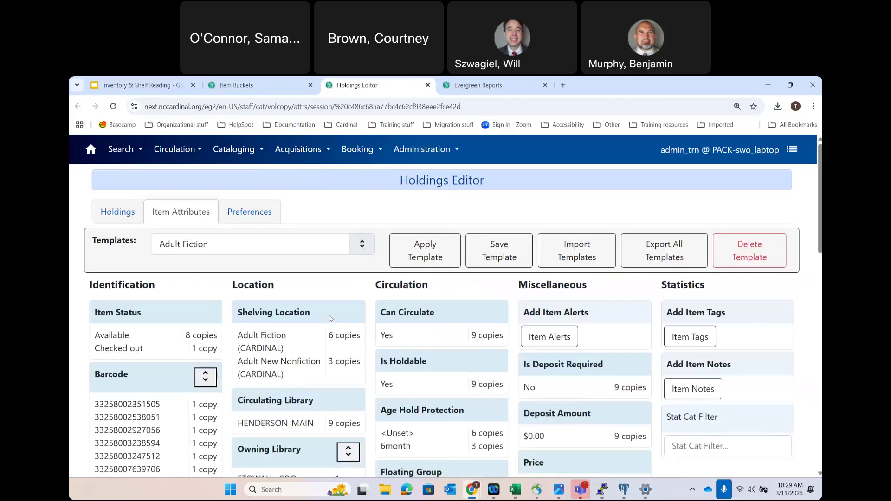
- Check the Item Status field in the Holdings Editor, then go back to the Missing 032025 bucket
scroll(163, 364, "down", 1)
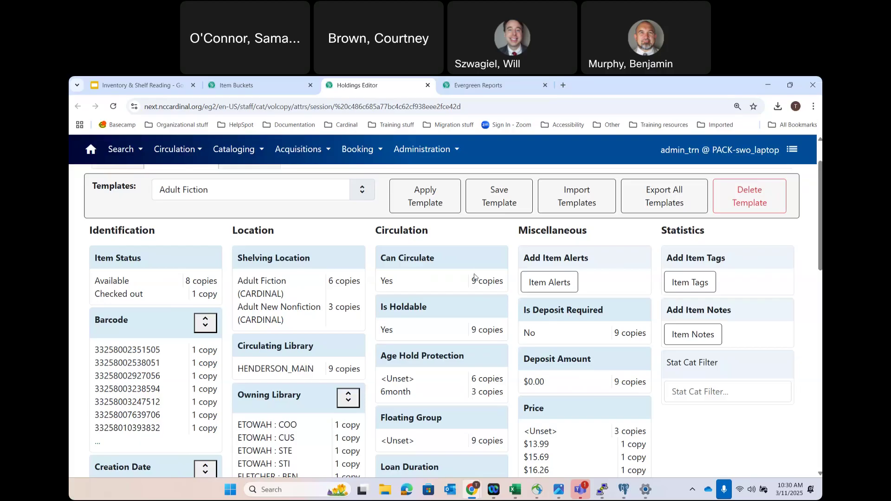
scroll(475, 277, "up", 1)
left_click(121, 292)
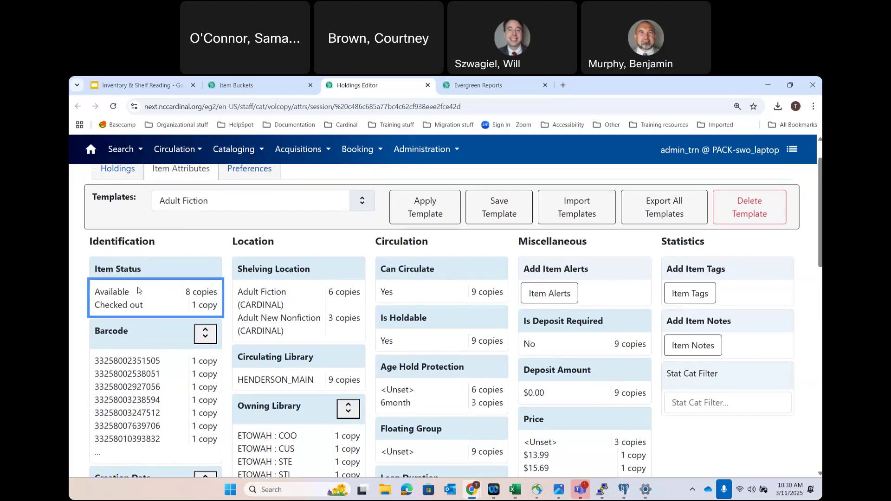
scroll(420, 316, "down", 3)
scroll(421, 315, "up", 5)
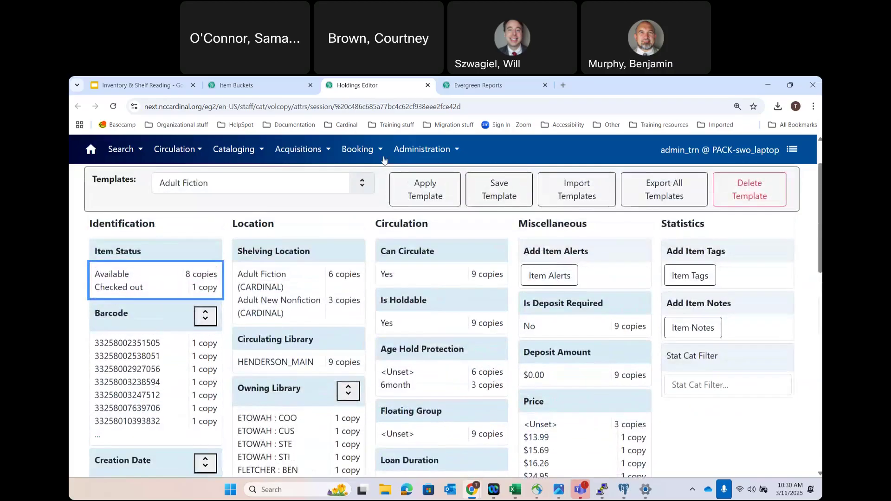
left_click(261, 79)
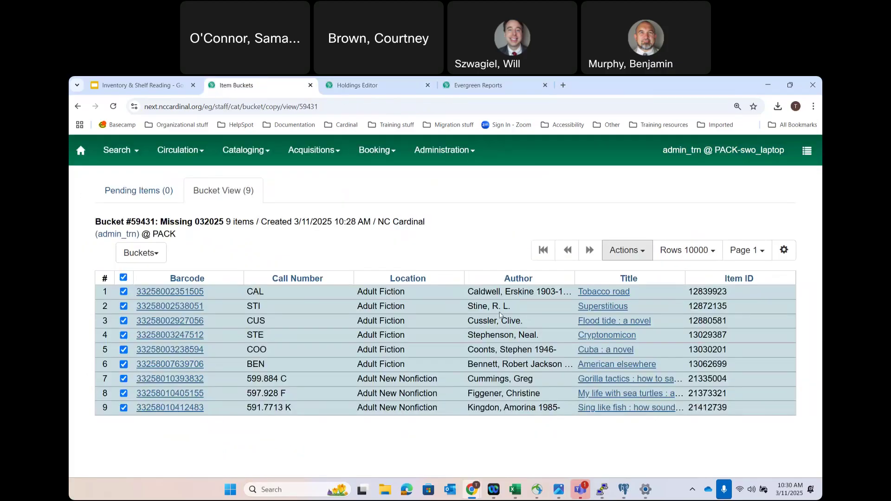
- Add an Item Status column to the bucket's item grid
left_click(783, 257)
scroll(755, 384, "down", 5)
scroll(755, 384, "down", 3)
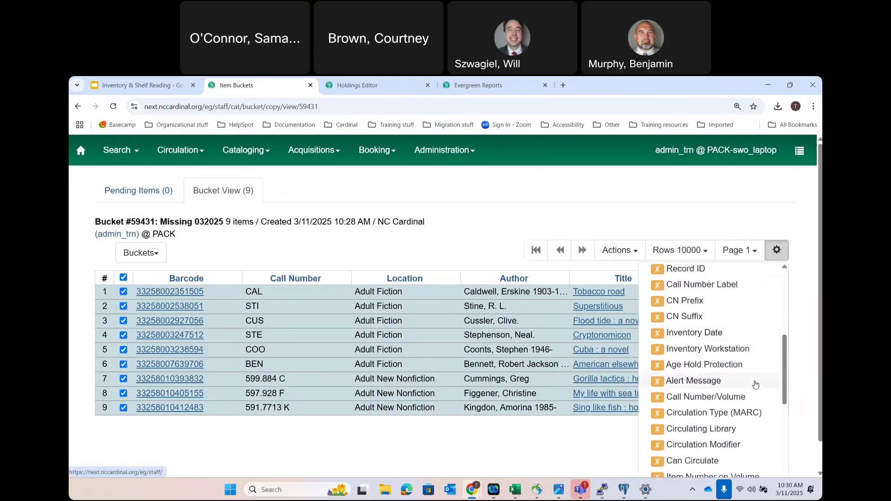
scroll(754, 384, "down", 5)
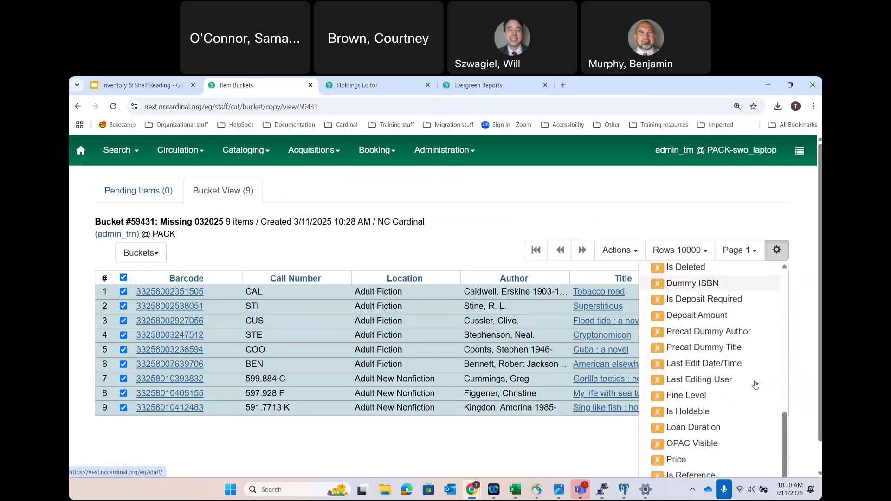
left_click(688, 432)
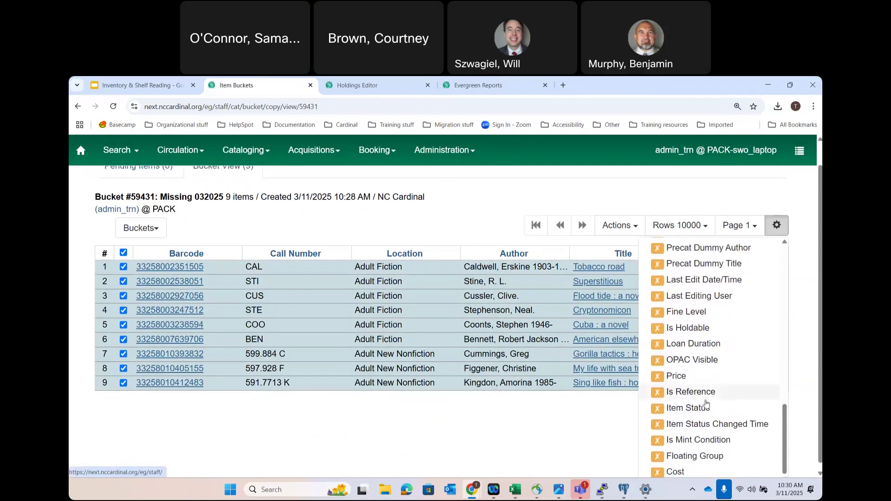
key("Escape")
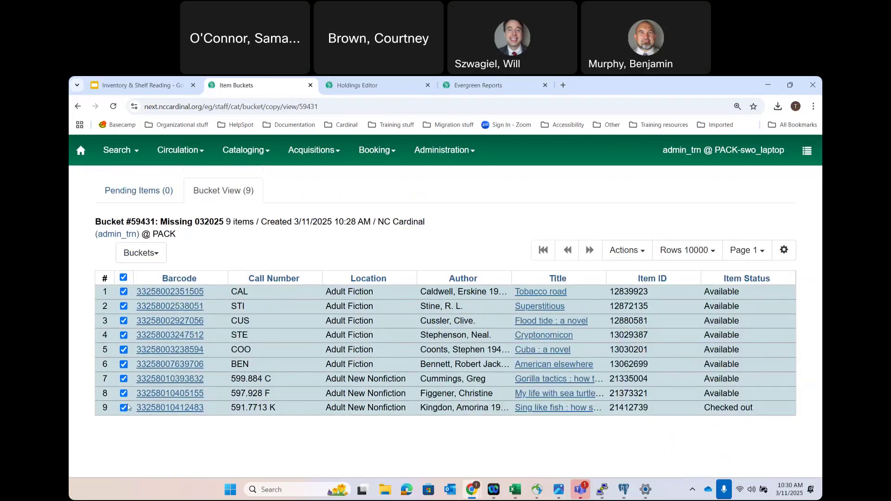
- Exclude the checked-out item and set the other eight items' Item Status to Missing in the Holdings Editor
left_click(123, 408)
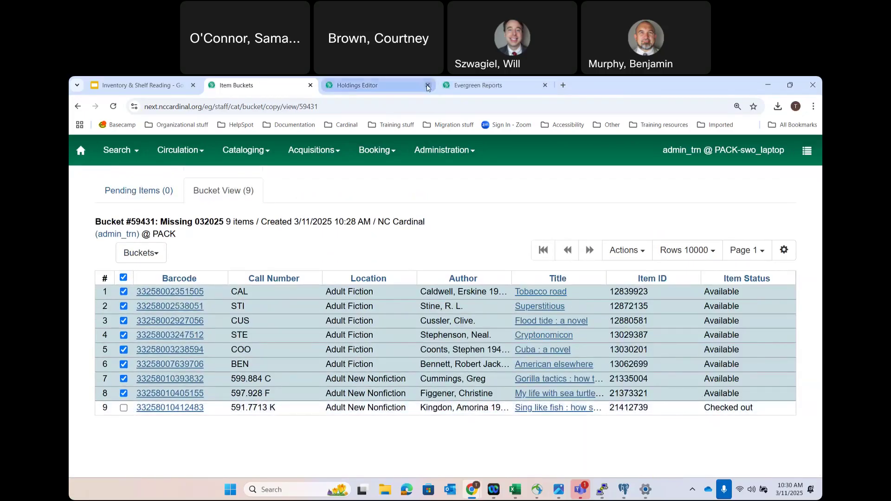
left_click(627, 250)
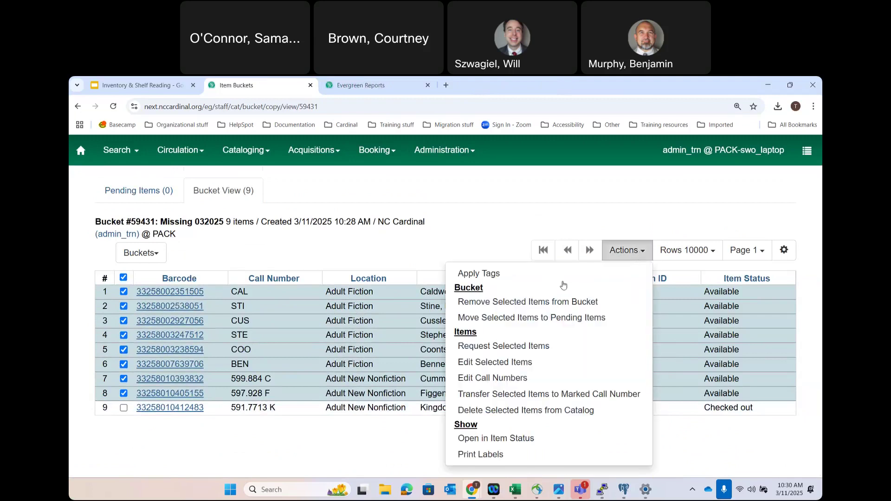
left_click(518, 362)
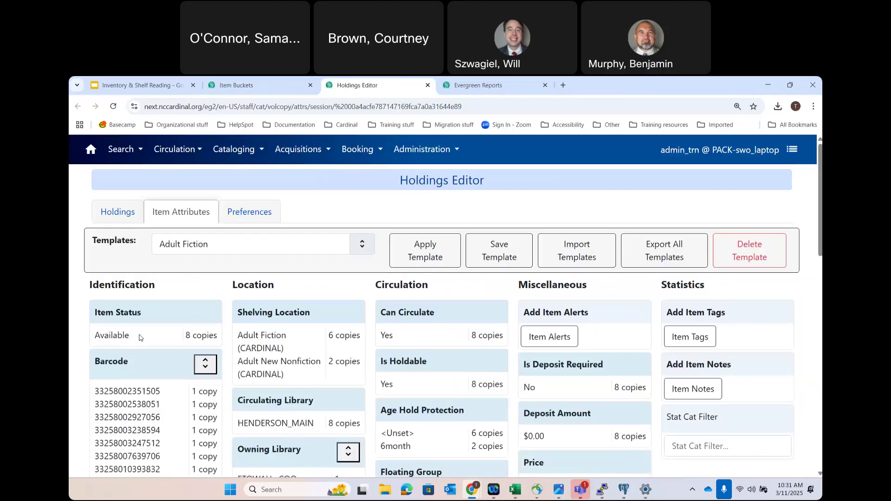
left_click(140, 335)
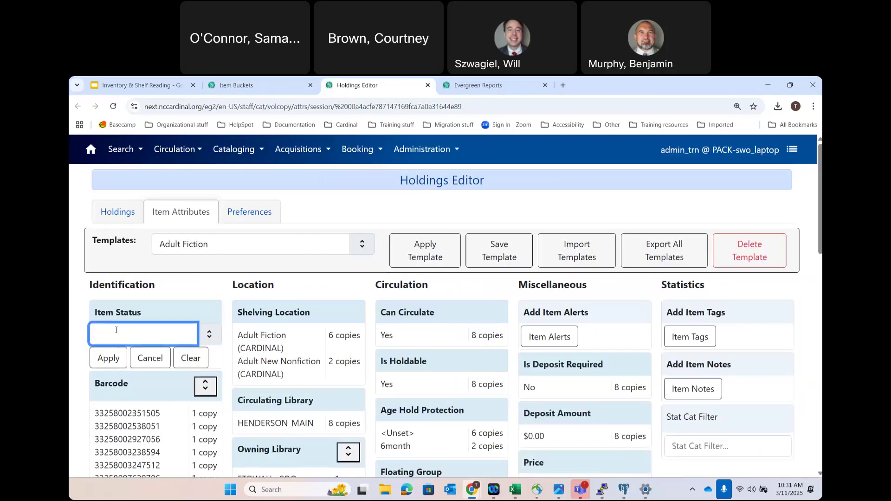
left_click(116, 330)
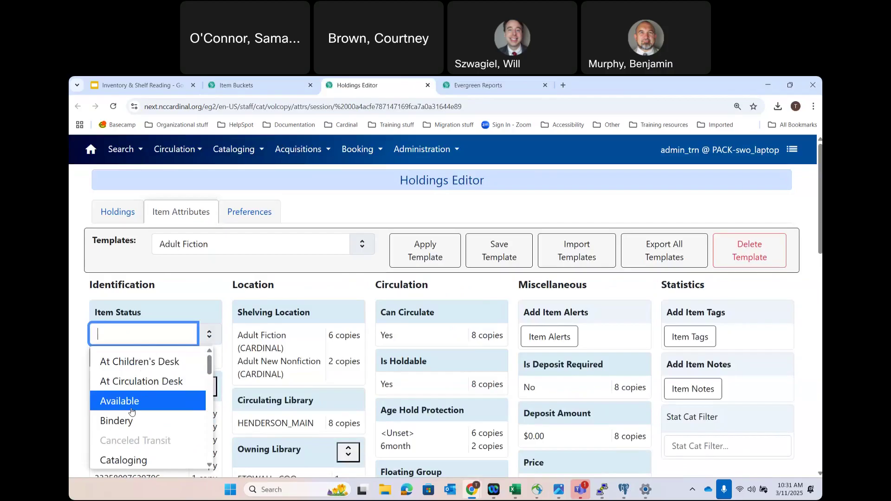
scroll(125, 408, "down", 5)
scroll(132, 411, "down", 2)
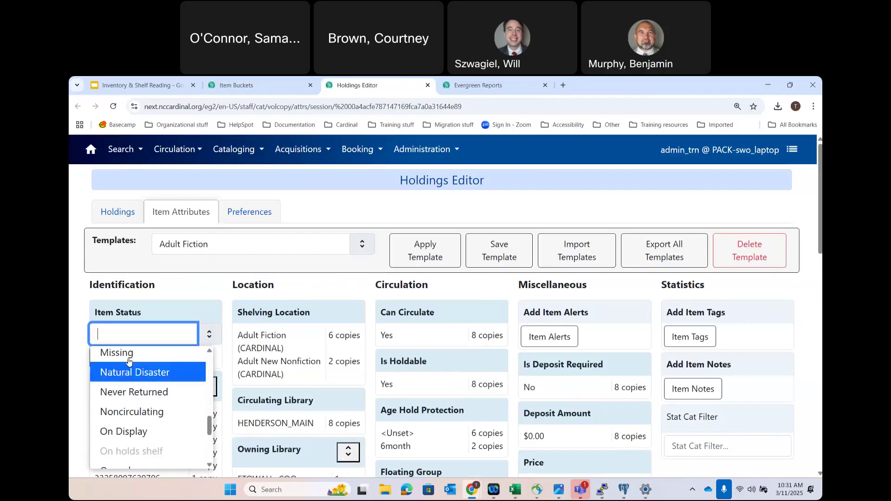
left_click(128, 353)
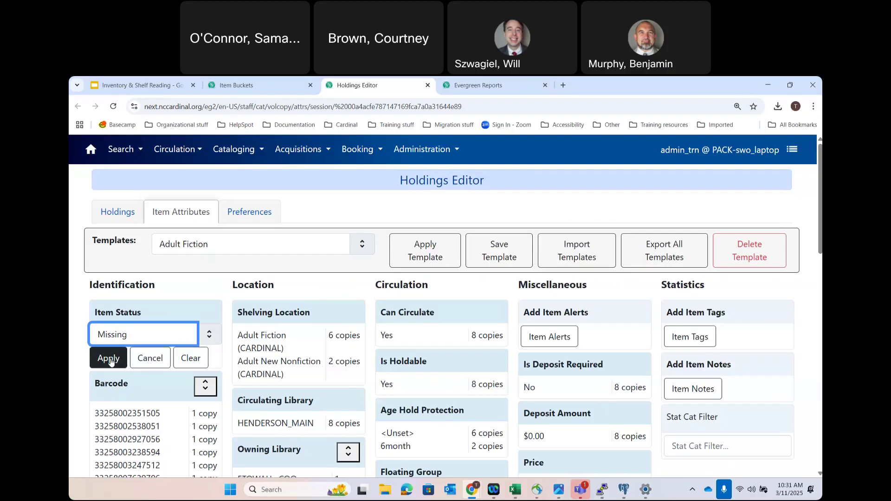
left_click(110, 361)
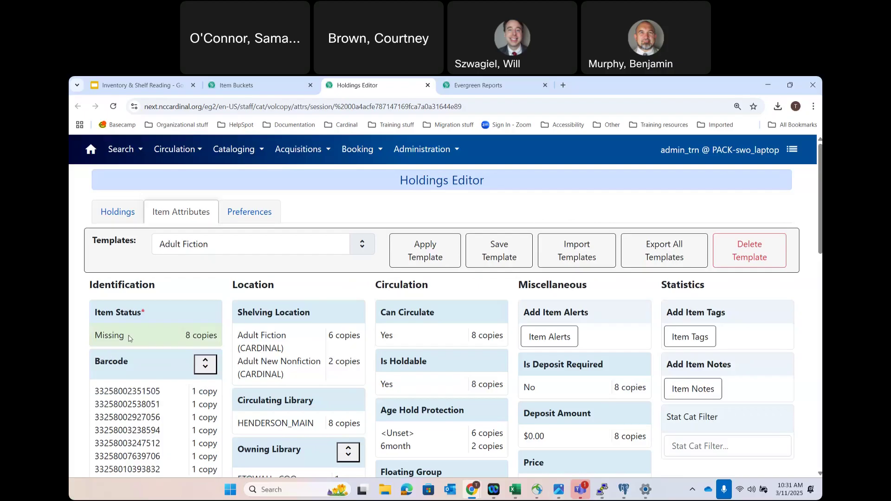
left_click(248, 83)
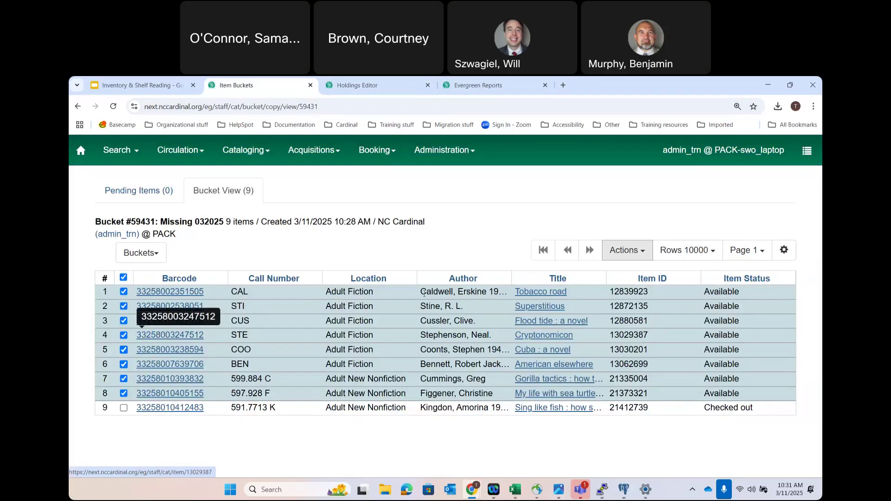
- Load the 20250311_inventory.csv barcodes into the Circulation Item Status page
left_click(187, 151)
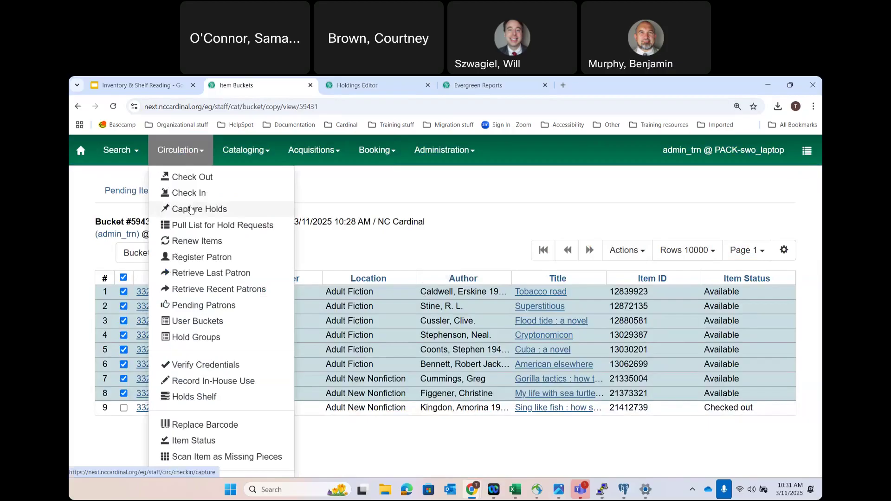
left_click(193, 441)
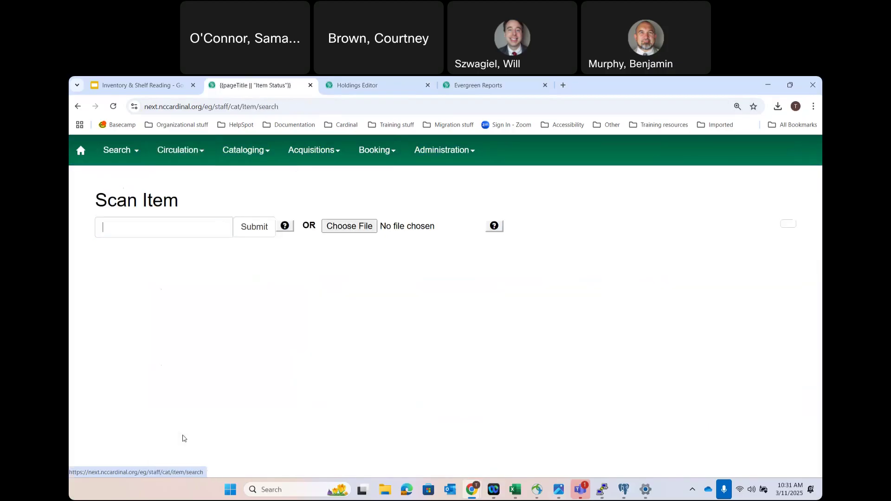
left_click(263, 238)
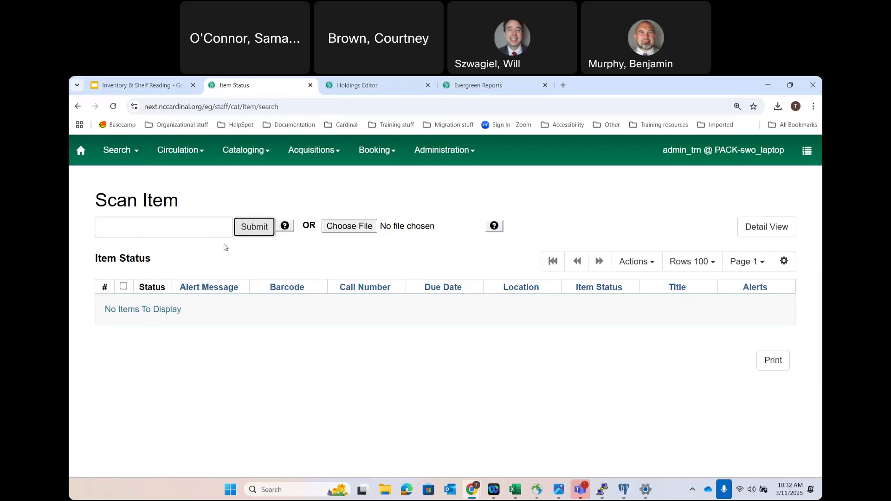
left_click(341, 228)
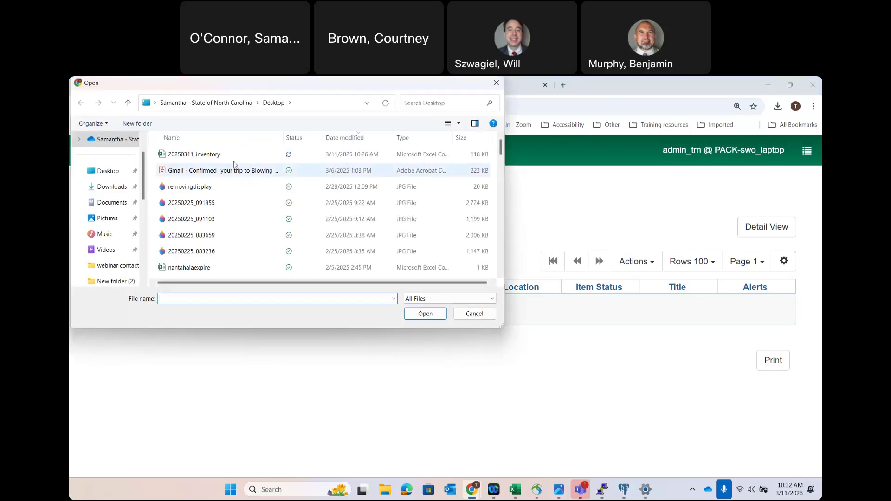
left_click(208, 156)
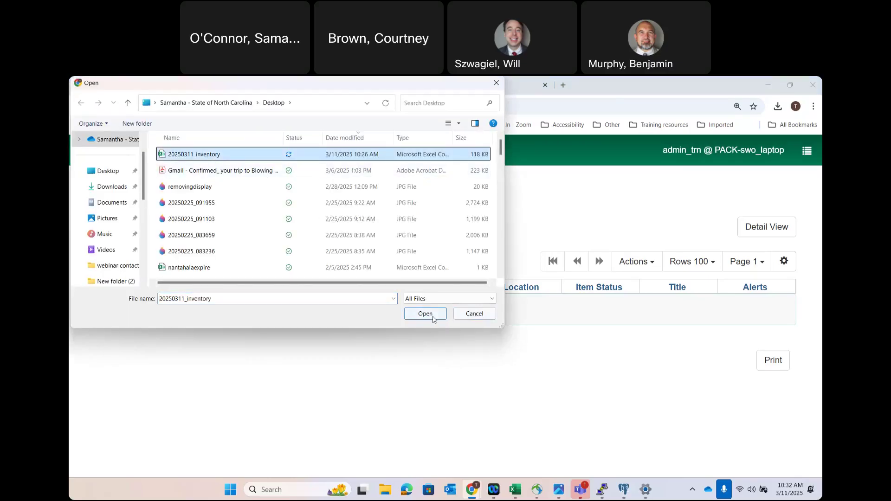
left_click(432, 315)
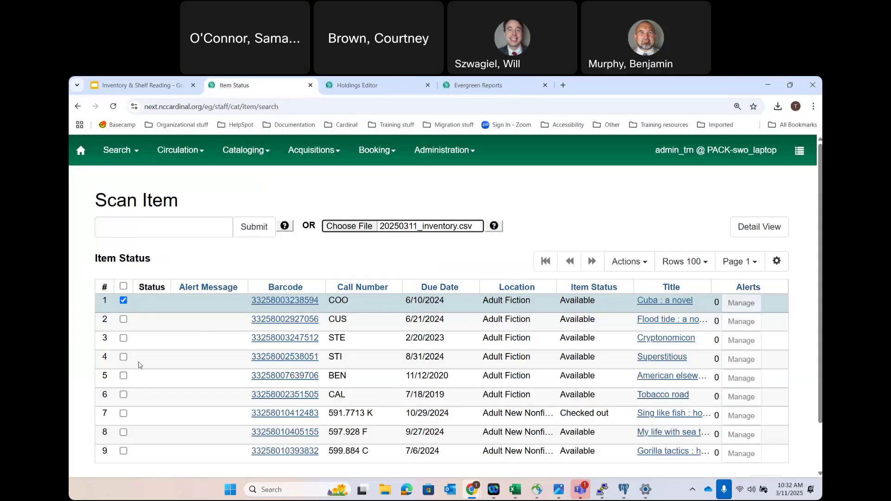
- Select the eight available items, leaving out the checked-out one, and mark them as missing
left_click(123, 286)
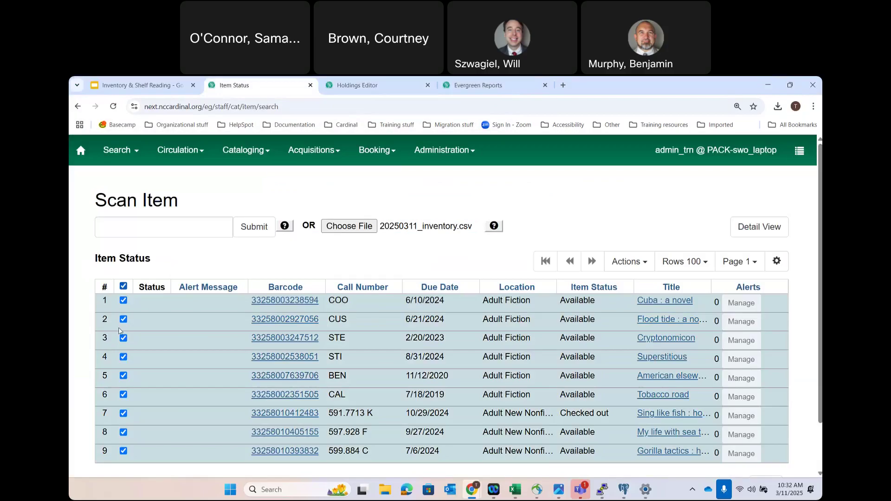
left_click(123, 413)
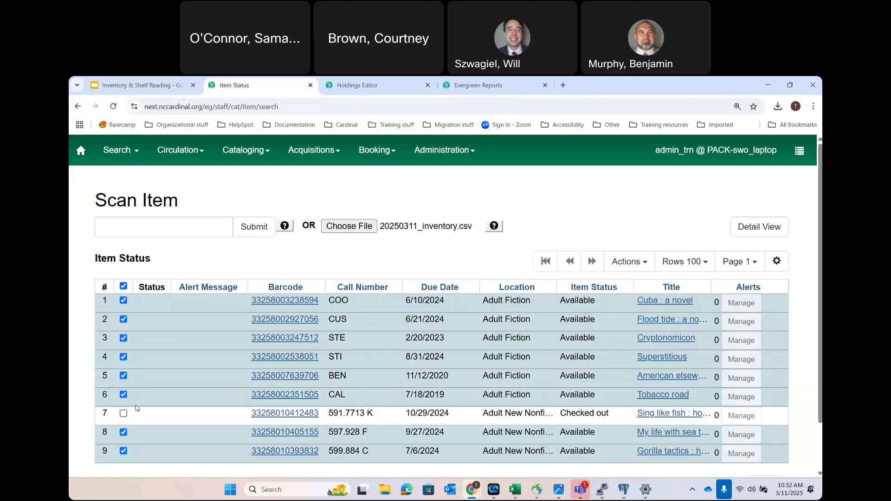
left_click(643, 264)
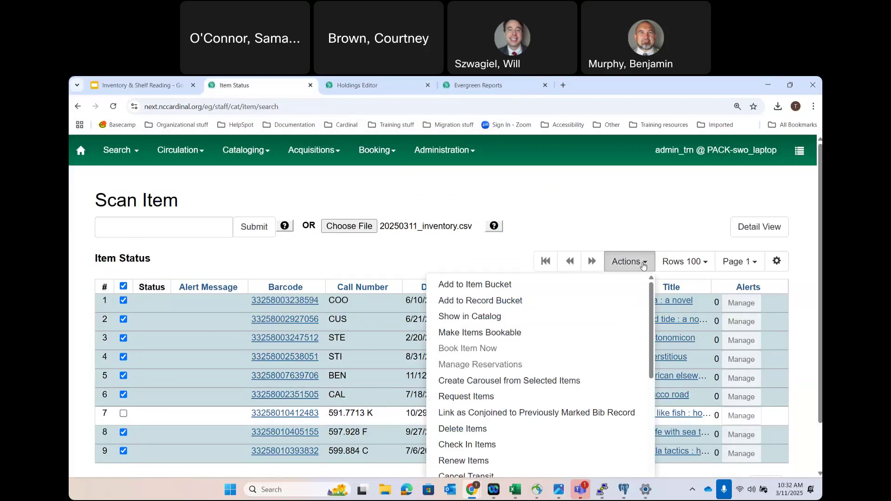
scroll(553, 334, "down", 3)
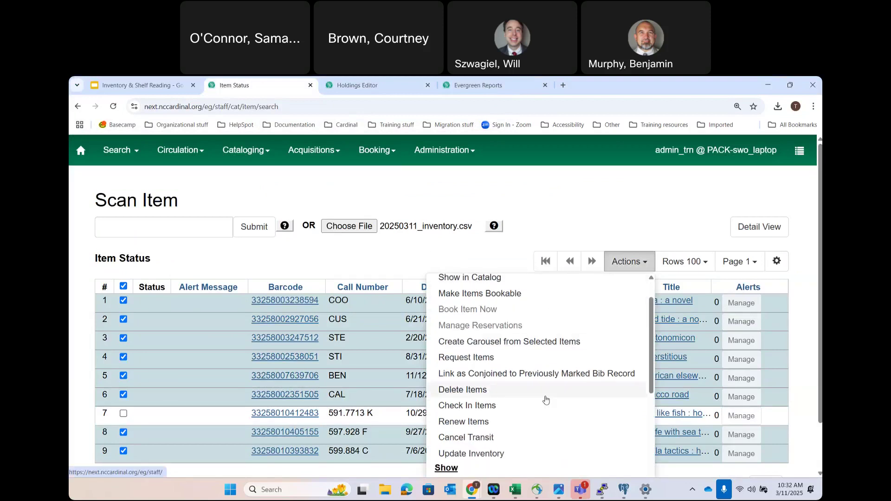
scroll(546, 400, "down", 3)
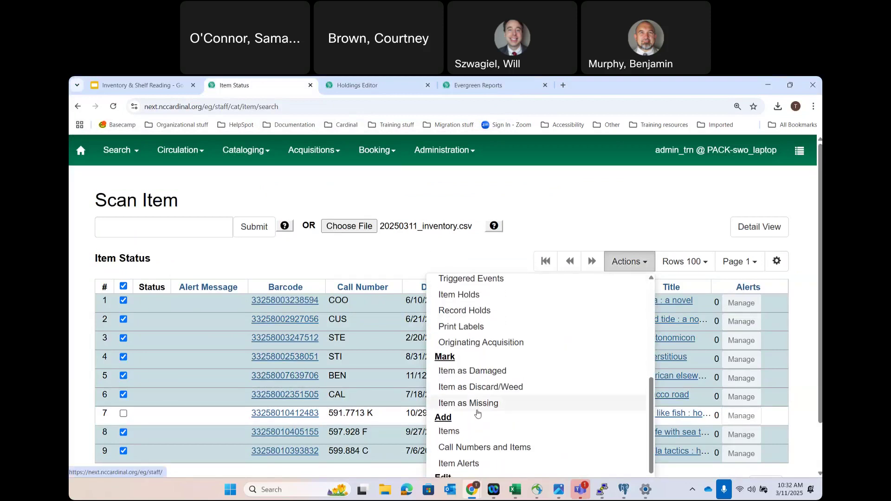
left_click(475, 404)
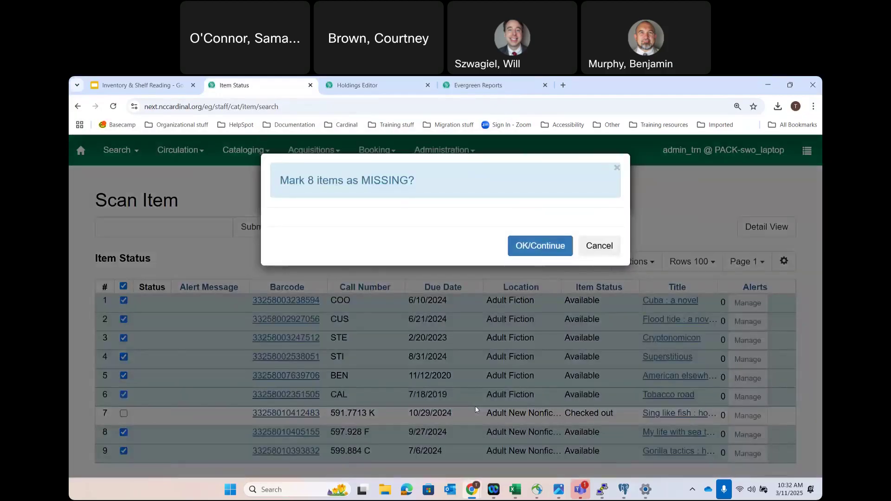
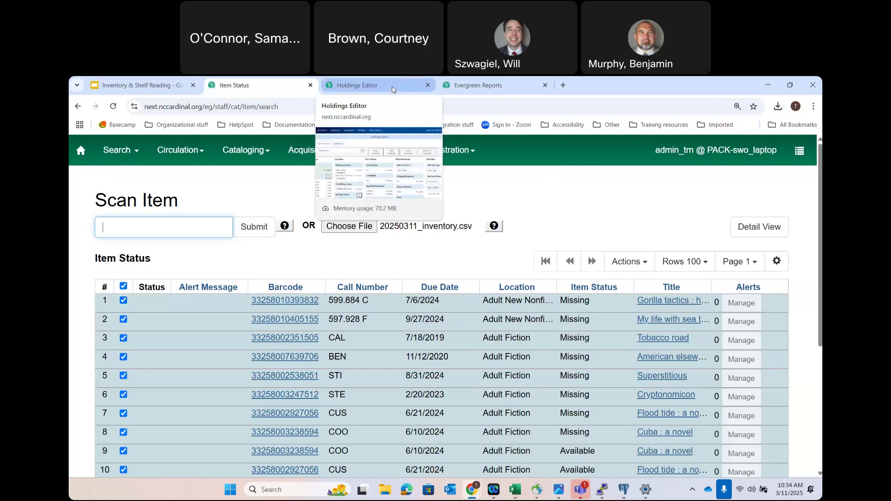
- Switch to the Evergreen Reports page and scroll up to the Staff reports output folder
mouse_move(477, 84)
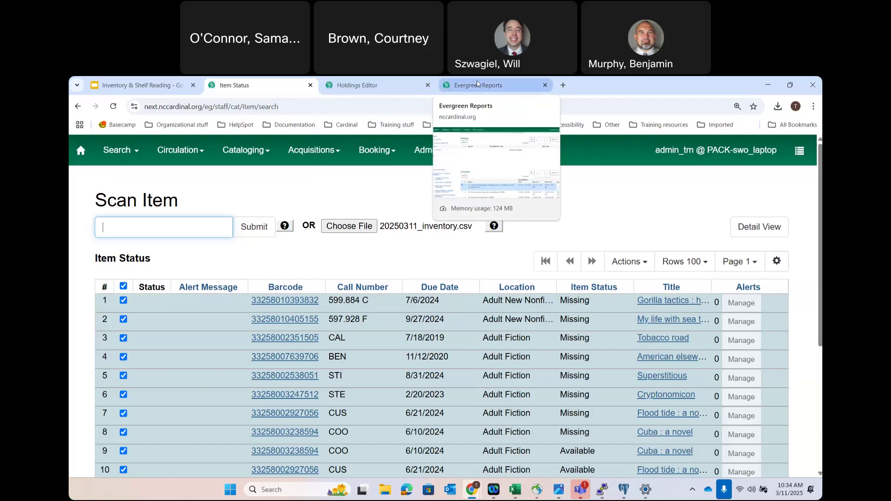
left_click(477, 84)
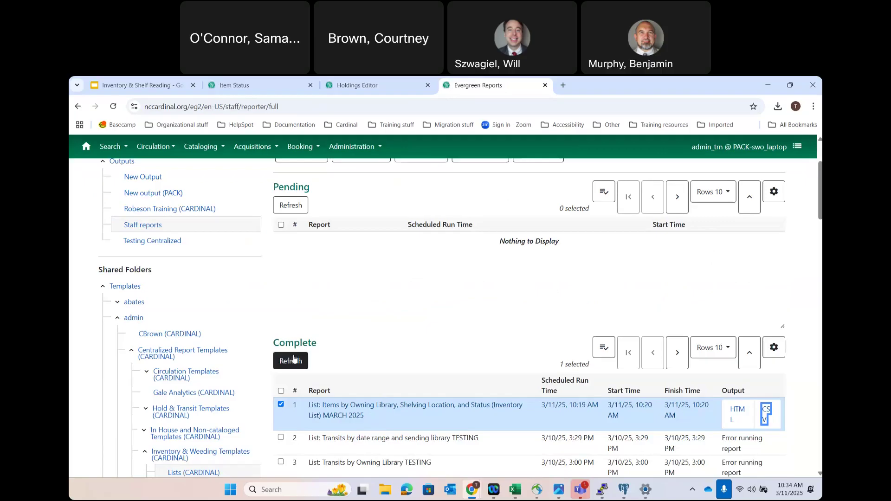
scroll(320, 315, "up", 1)
scroll(320, 315, "up", 1)
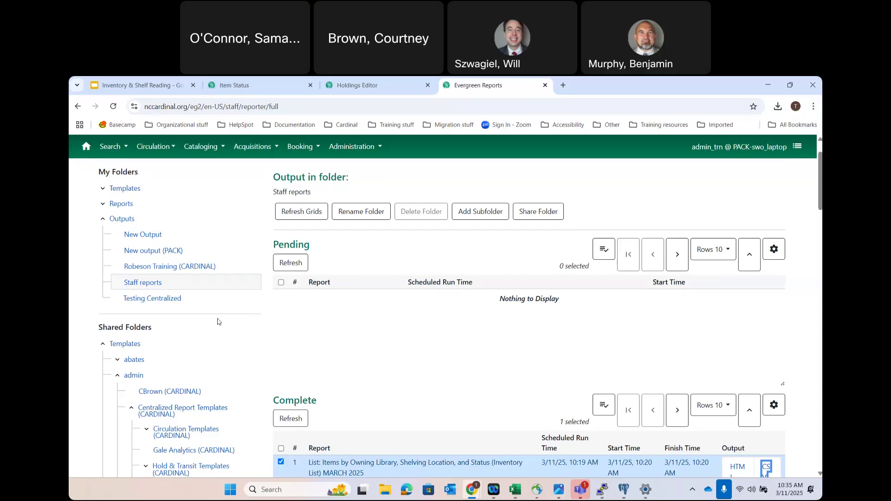
- Open Training (CARDINAL) templates sorted newest first and right-click the Inventory List MARCH 2025 template
left_click(140, 358)
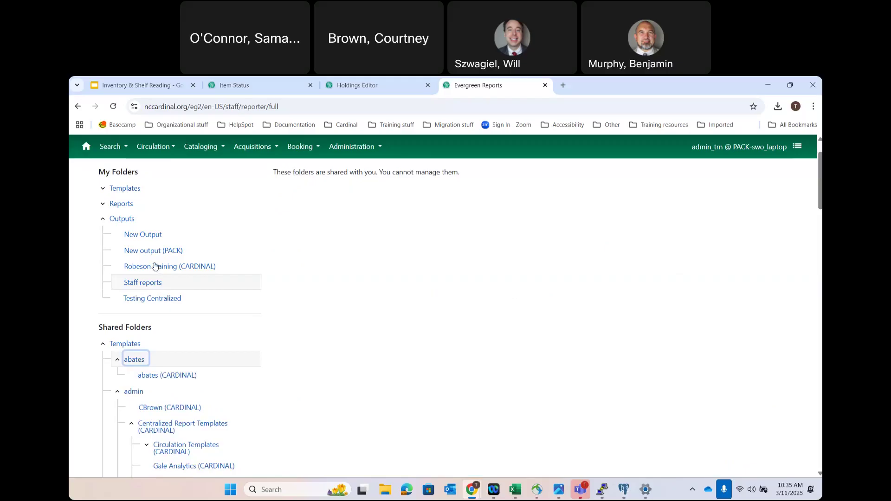
left_click(103, 188)
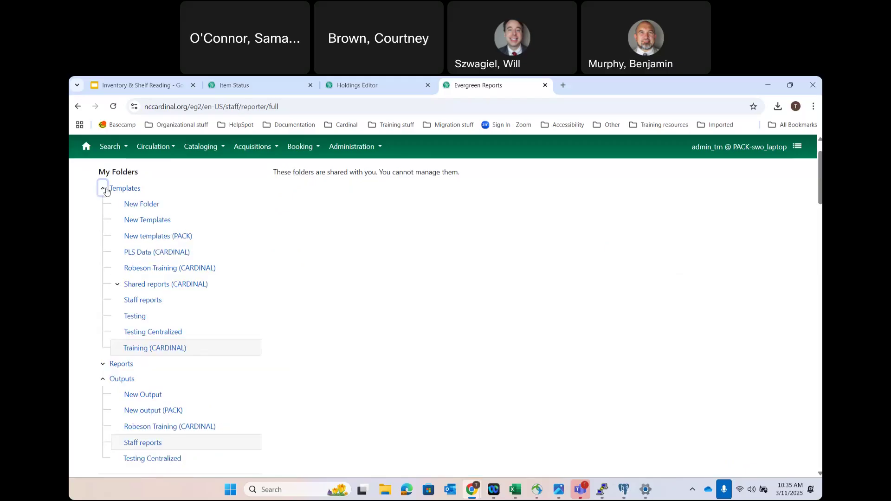
left_click(143, 349)
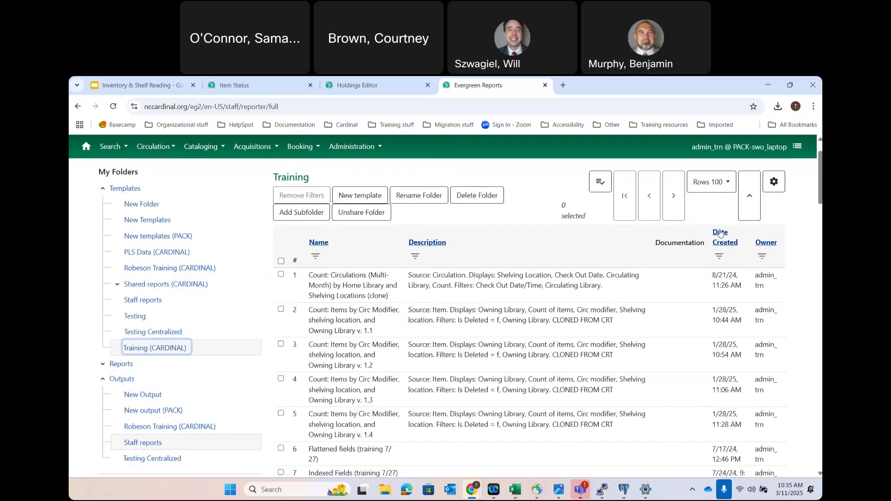
left_click(720, 232)
left_click(703, 238)
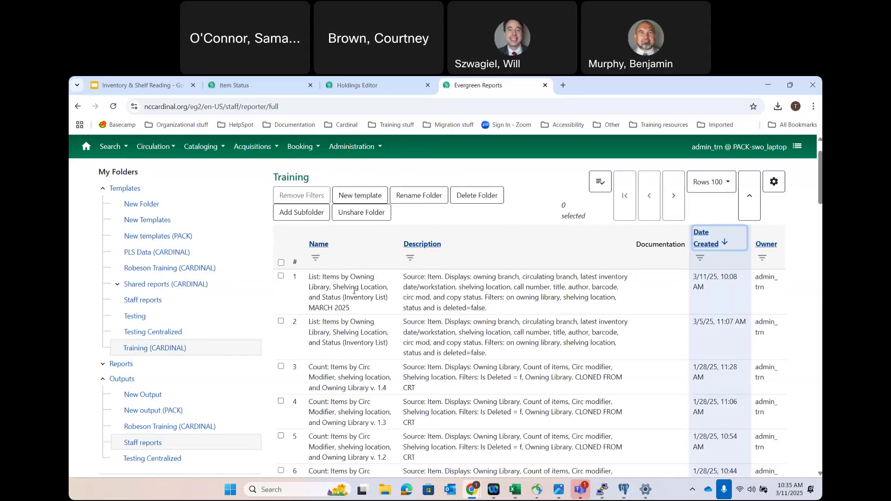
right_click(353, 291)
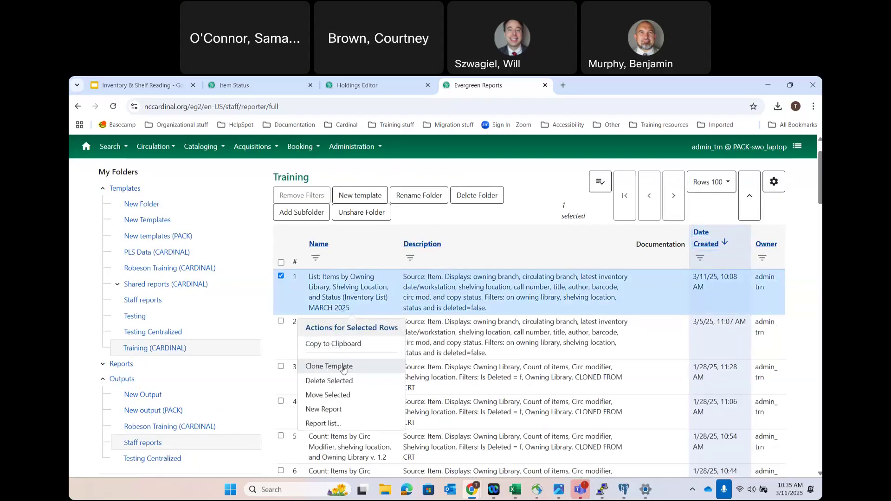
- Clone the March 2025 inventory template and insert 'with Call Numbers' before '(Inventory List)' in its name
left_click(343, 367)
left_click(291, 210)
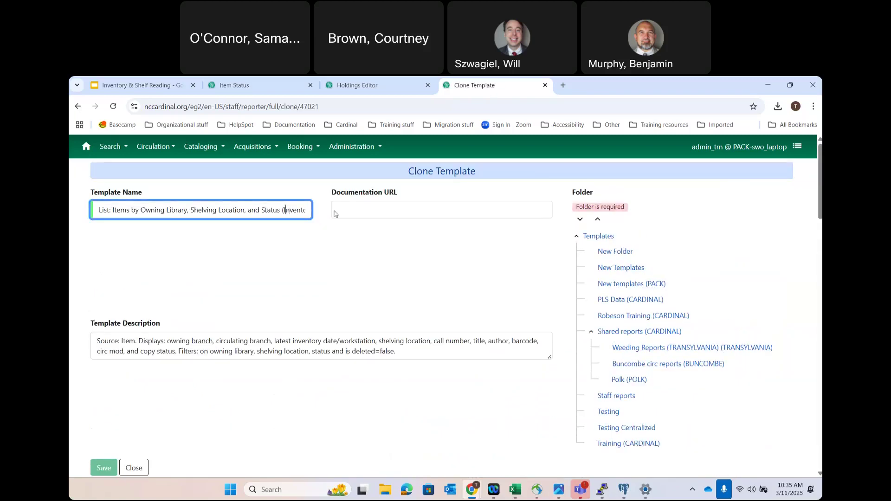
key("shift+End")
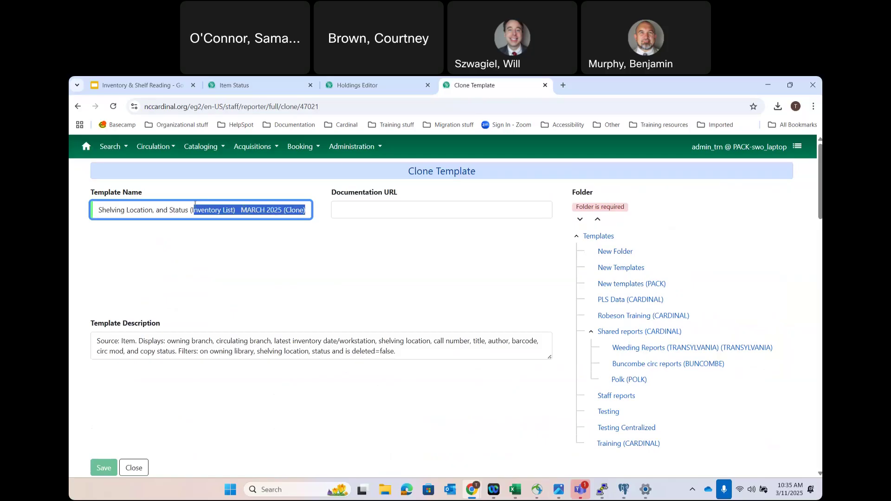
left_click(188, 210)
type("with Call NUmbers")
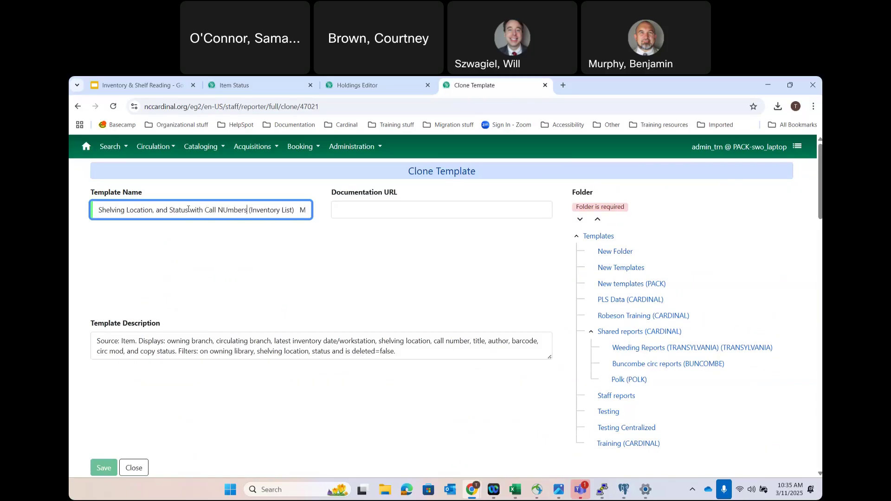
- Remove '(Clone)', correct 'NUmbers' to 'Numbers', and file the clone in the Training folder
left_click_drag(298, 212, 310, 210)
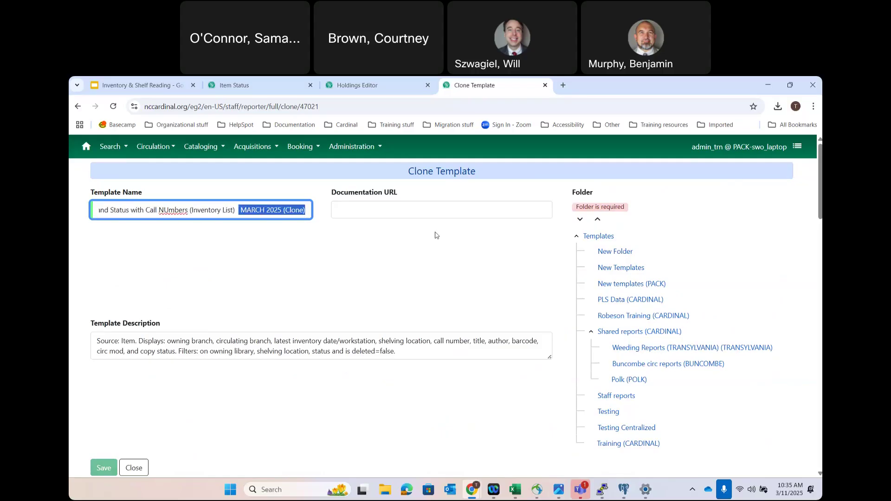
left_click(303, 209)
key("BackSpace")
key("BackSpace")
key("BackSpace")
key("BackSpace")
key("BackSpace")
key("BackSpace")
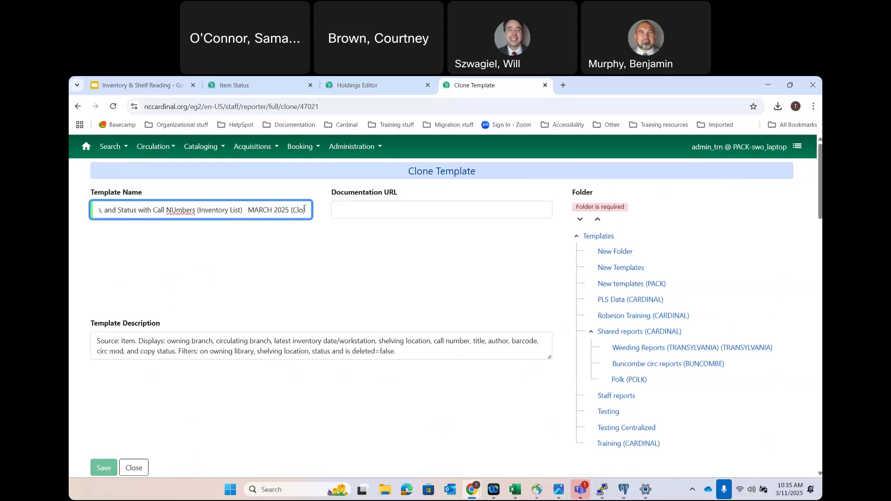
key("BackSpace")
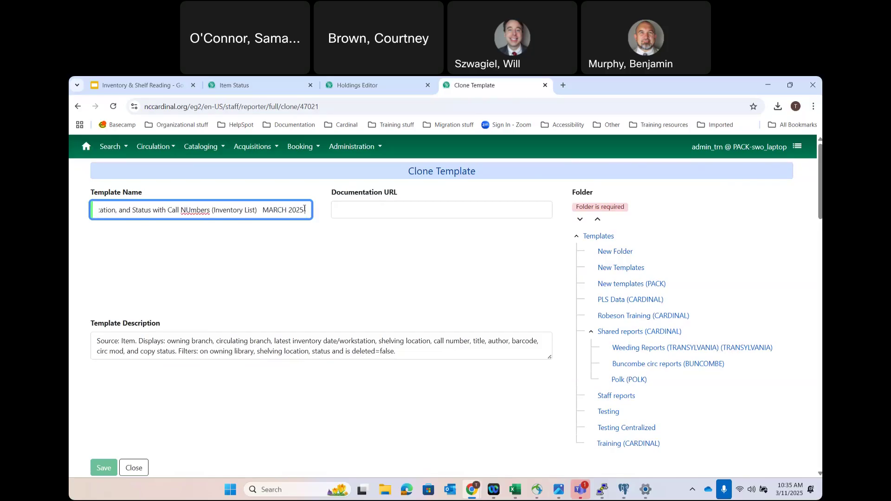
double_click(184, 209)
type("Numbers")
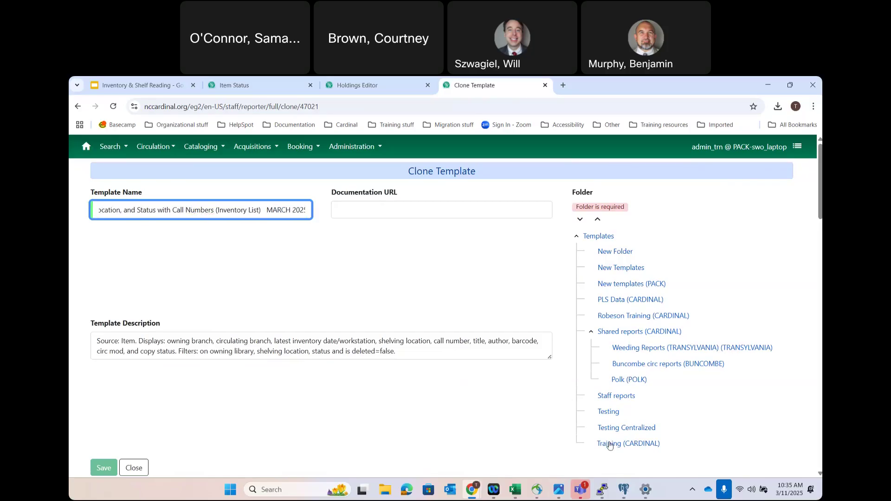
left_click(608, 444)
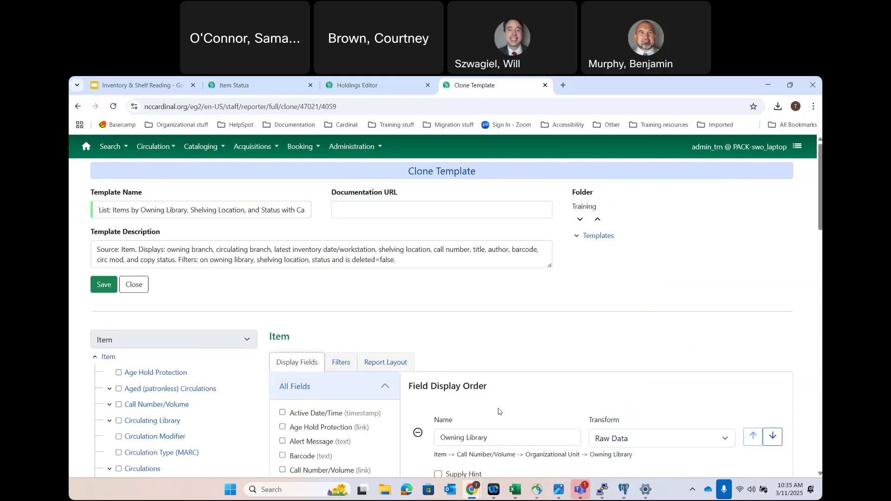
- Scroll through the clone's display fields, led by Owning Library and Circulating Library, then show its Filters
scroll(497, 411, "down", 2)
scroll(498, 411, "down", 4)
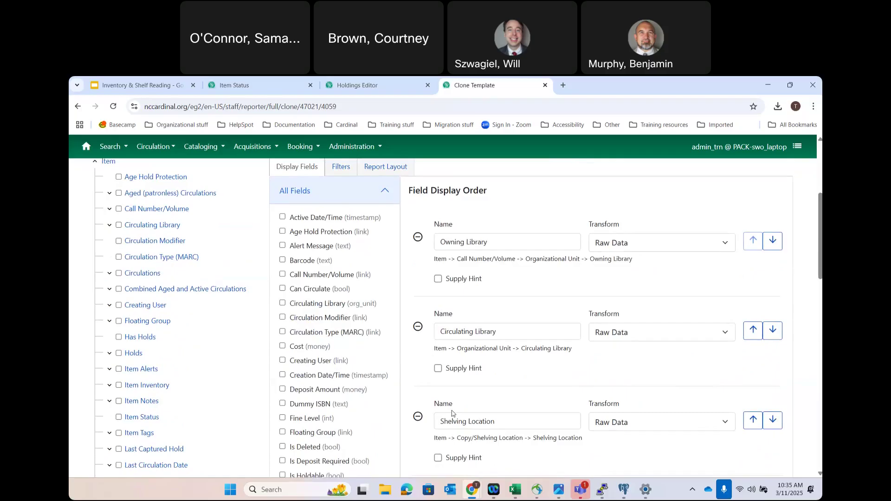
scroll(453, 412, "down", 2)
scroll(452, 412, "down", 6)
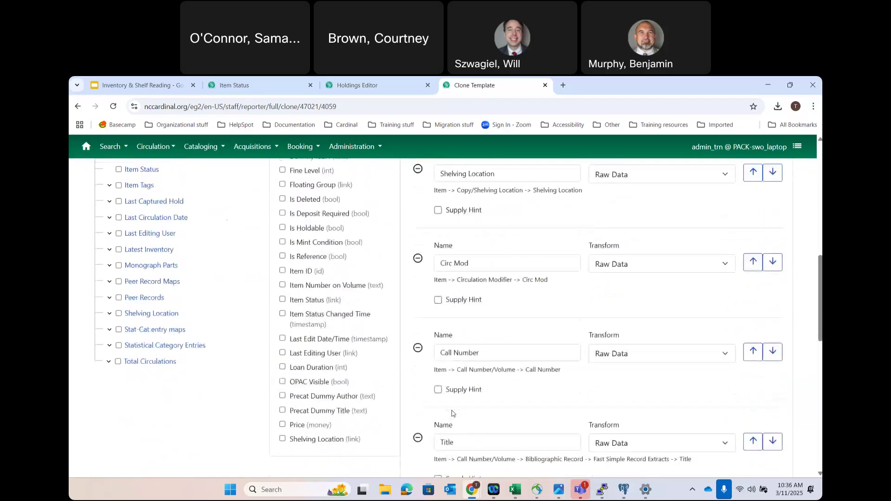
scroll(454, 333, "up", 11)
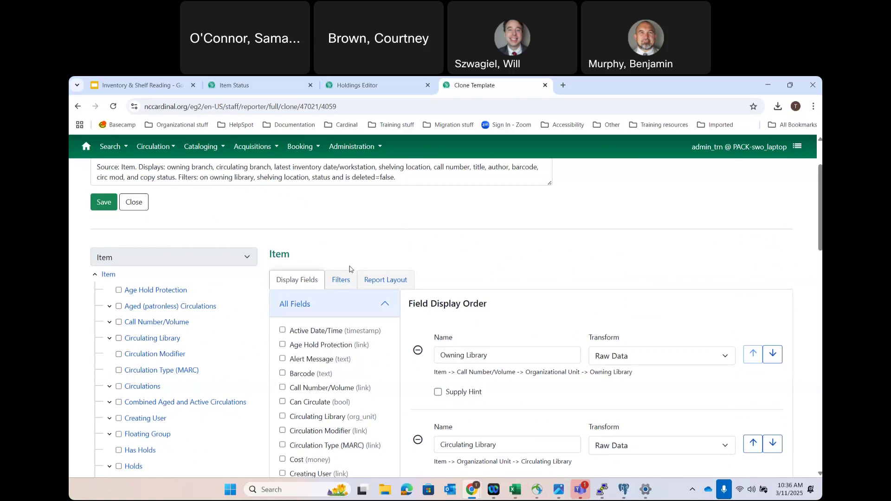
left_click(346, 278)
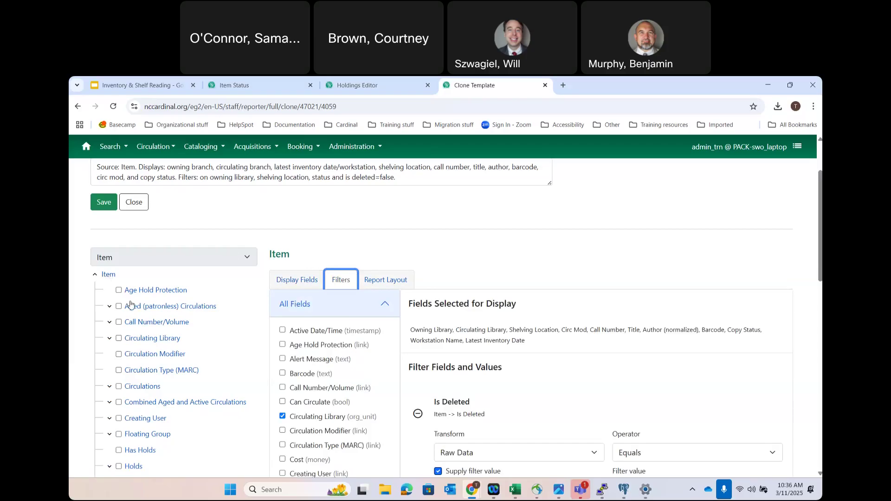
- Add Dewey Range - Hundreds from Call Number/Volume > Dewey Classification as a filter
left_click(110, 321)
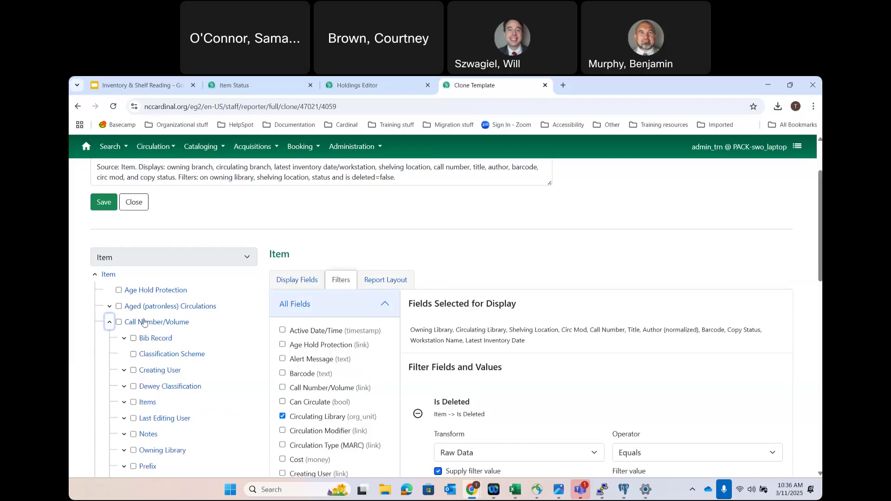
scroll(166, 317, "down", 2)
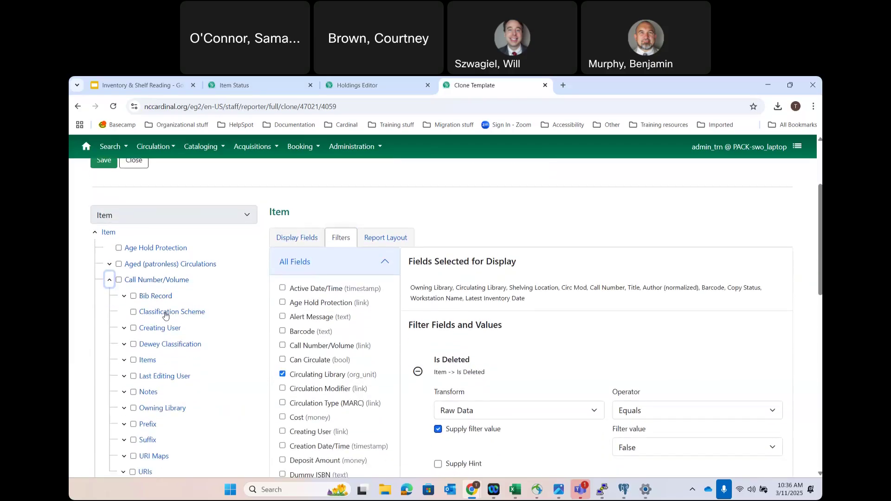
scroll(165, 315, "down", 1)
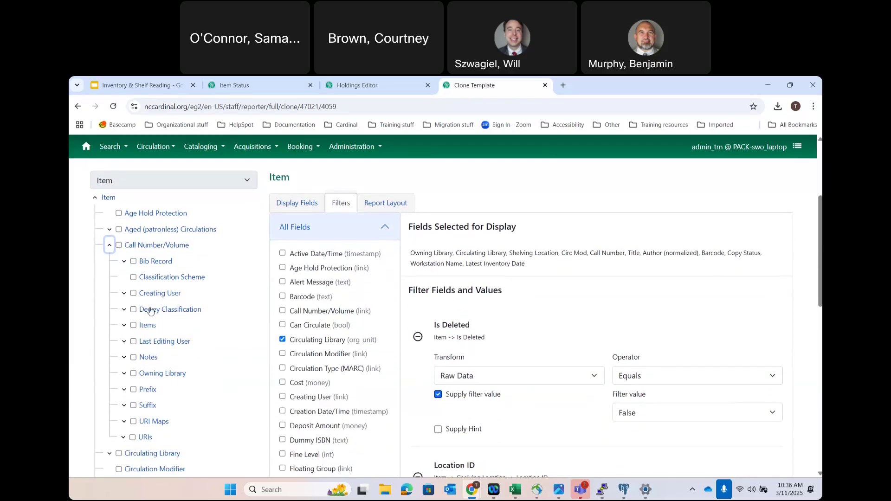
left_click(146, 249)
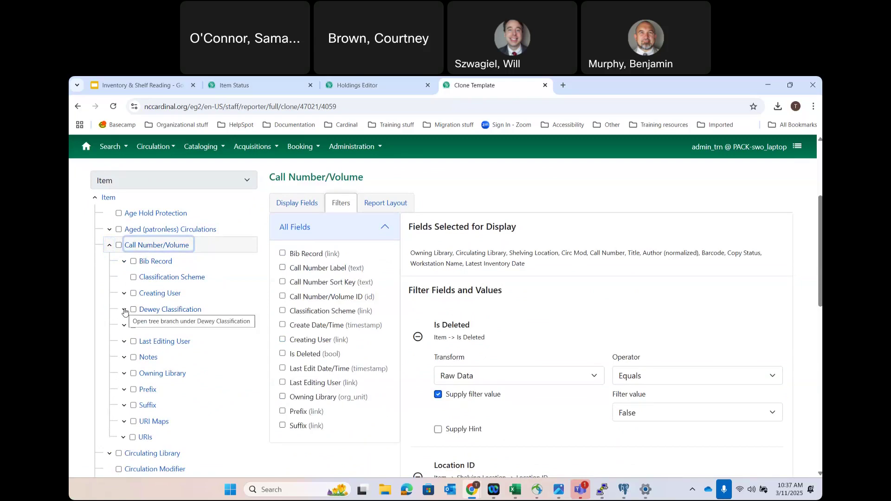
left_click(124, 311)
left_click(156, 310)
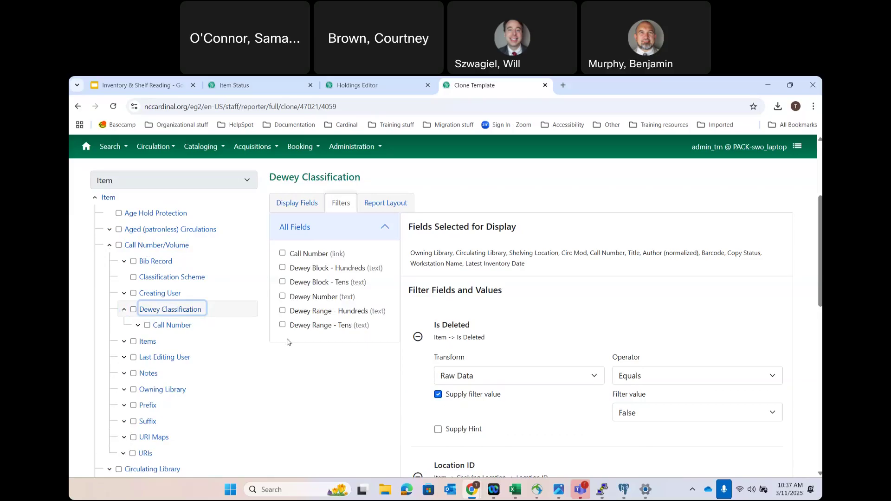
left_click(282, 311)
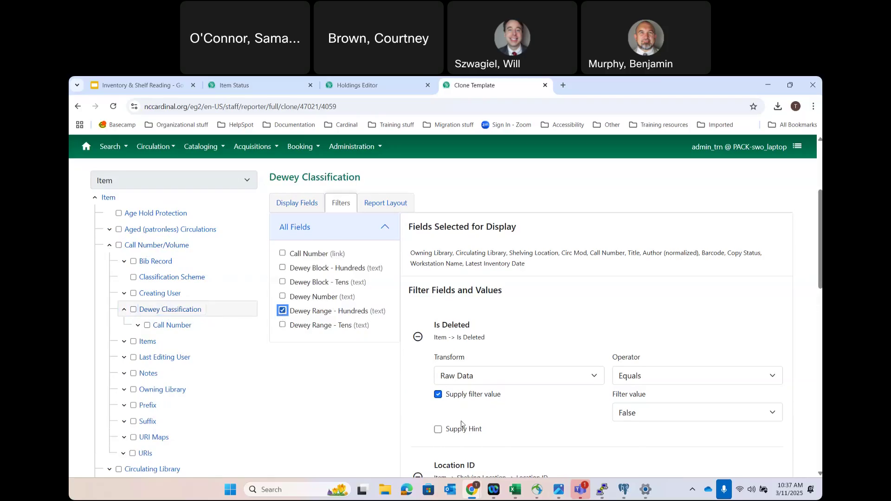
- Set the Dewey Range - Hundreds filter's operator to Between
scroll(462, 424, "down", 10)
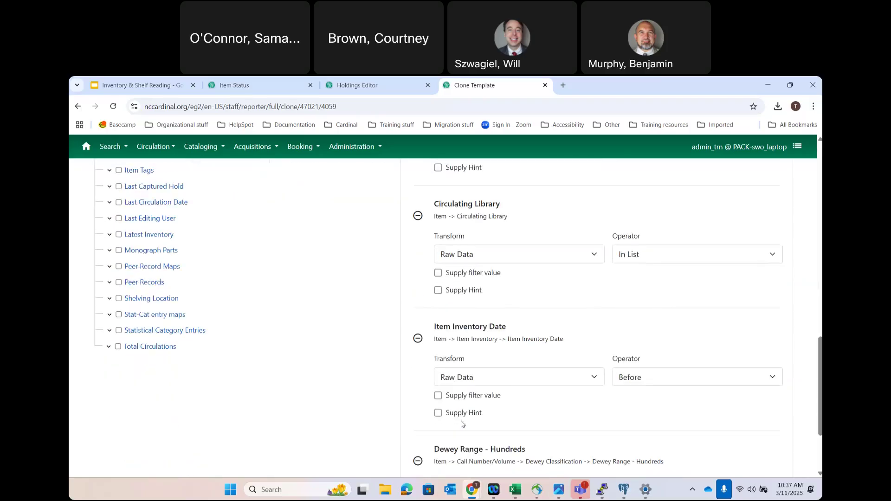
scroll(462, 424, "down", 3)
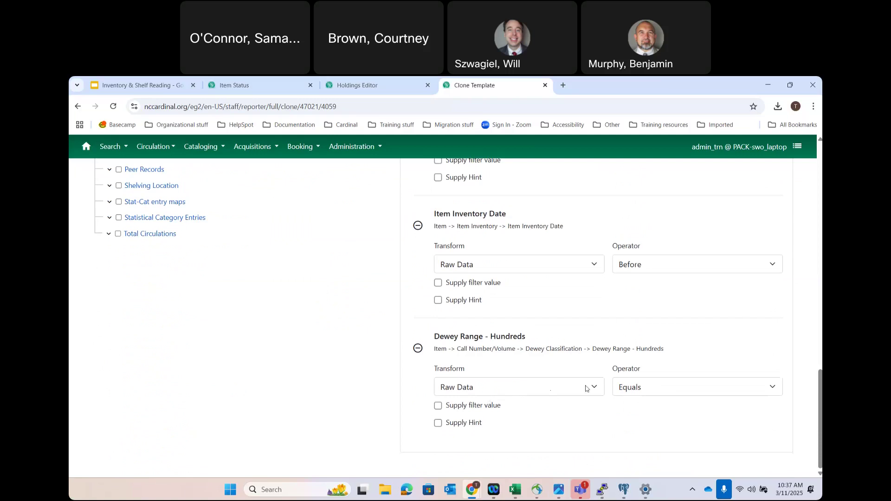
left_click(642, 398)
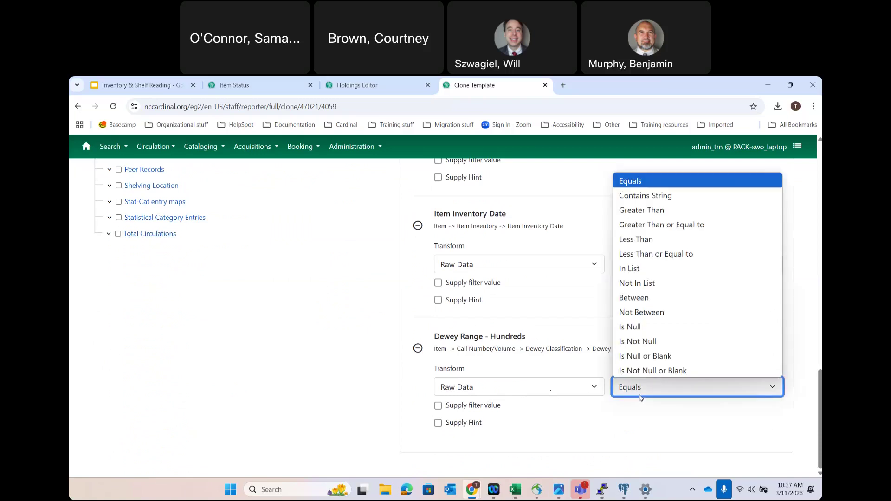
left_click(640, 299)
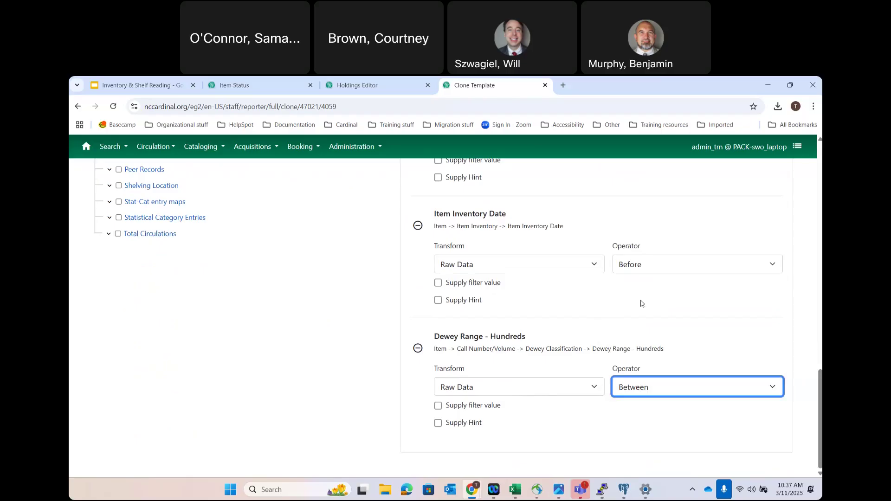
- Save the cloned template, then start a new report from it in Training (CARDINAL), sorted newest first
scroll(641, 303, "up", 20)
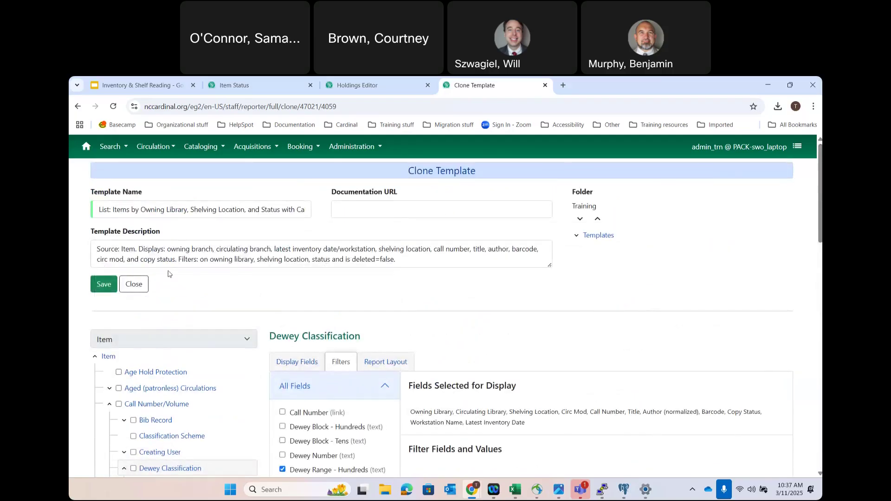
left_click(103, 285)
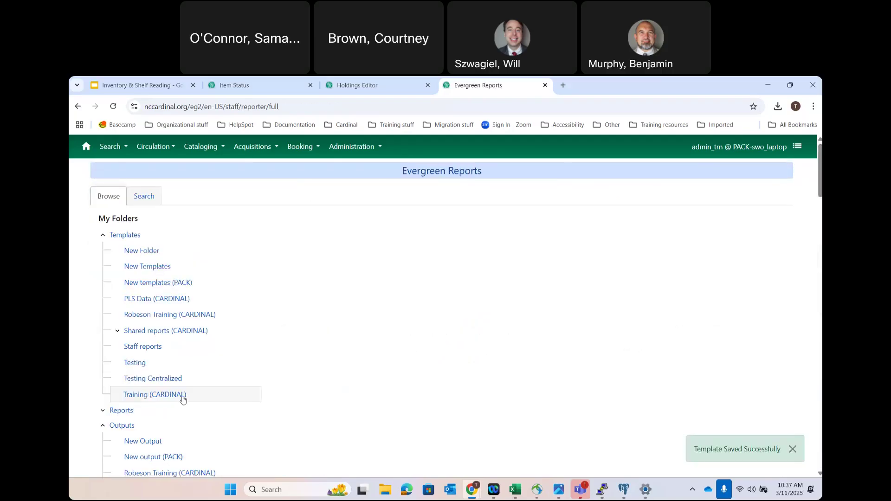
left_click(141, 395)
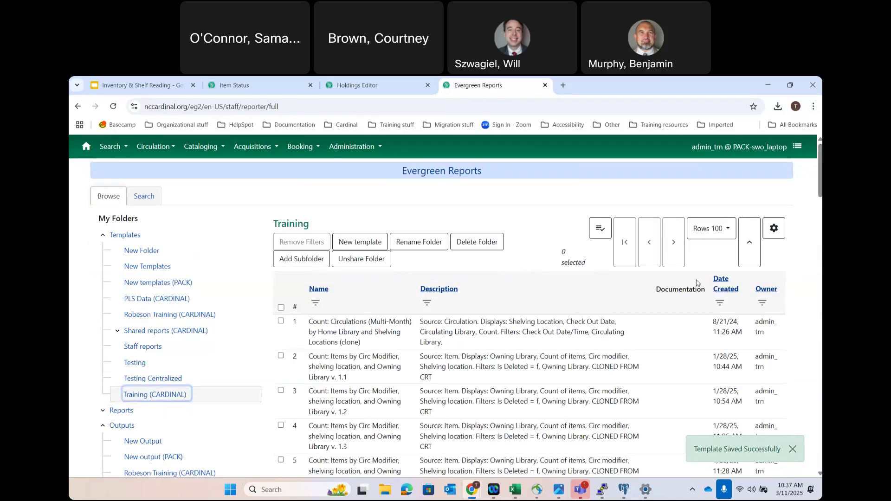
left_click(730, 289)
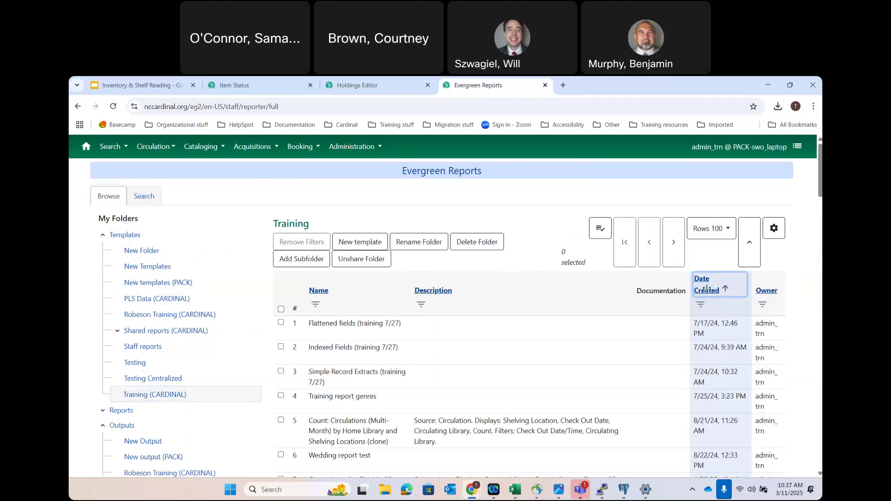
left_click(706, 289)
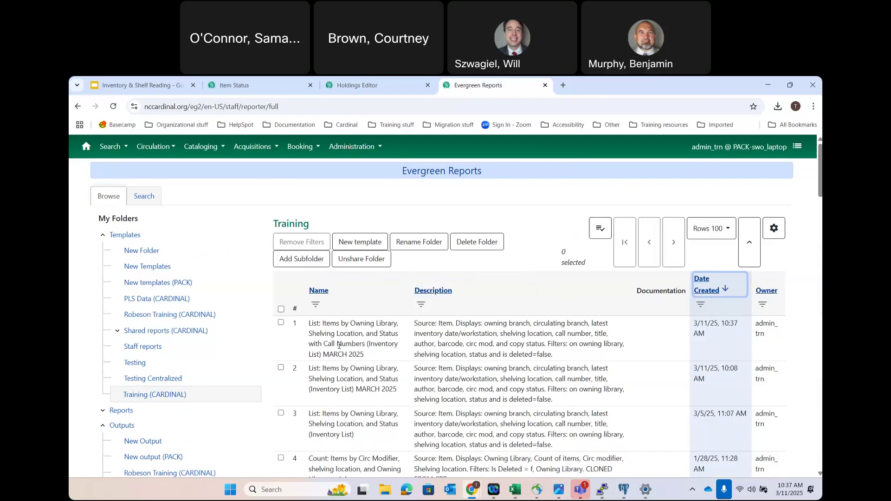
double_click(339, 346)
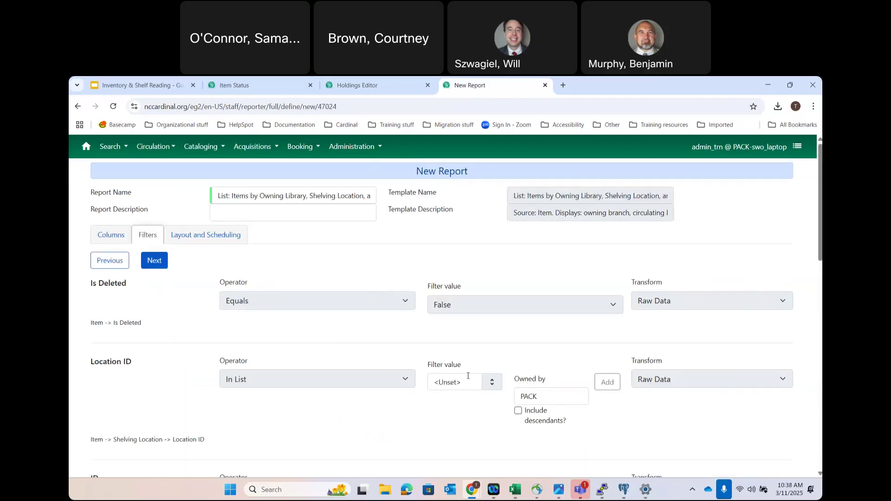
- Add Adult Nonfiction (CARDINAL) to the report's shelving location filter
left_click(455, 391)
scroll(477, 355, "down", 1)
scroll(477, 355, "down", 4)
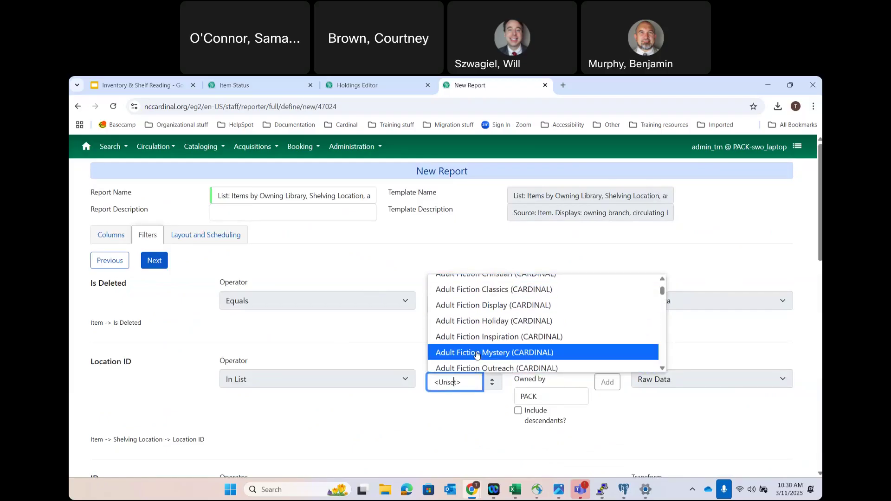
scroll(477, 354, "down", 4)
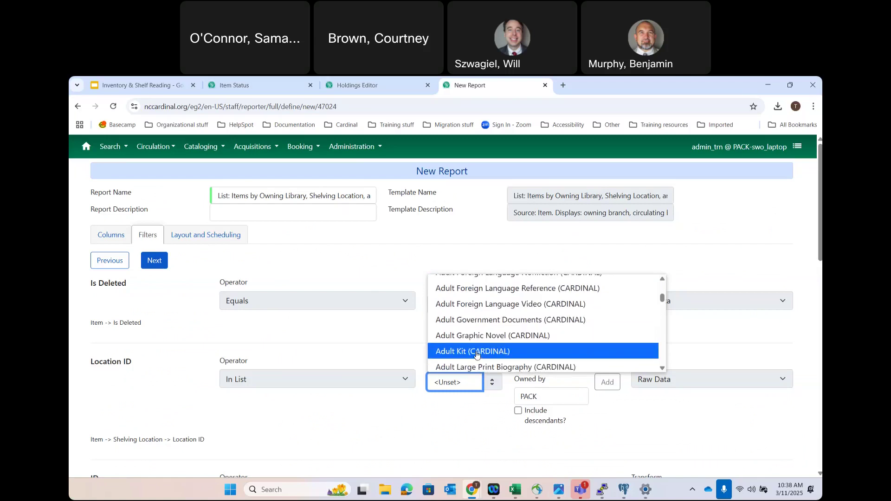
scroll(476, 355, "down", 5)
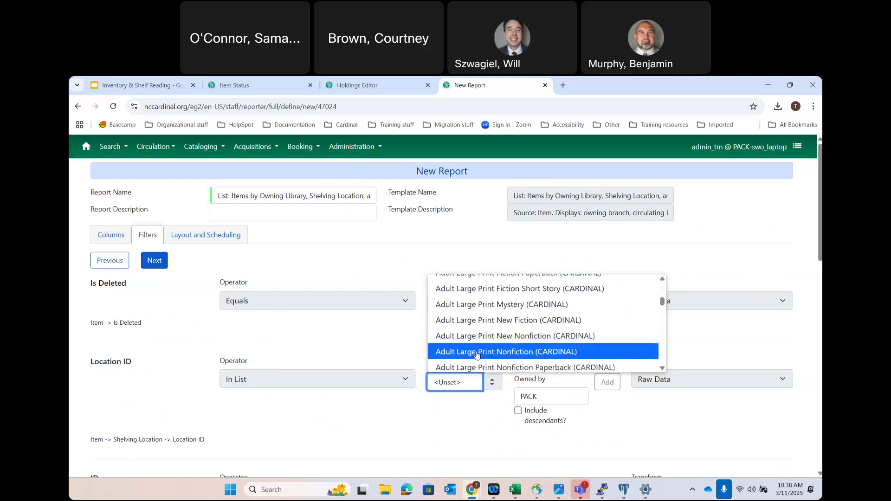
scroll(477, 355, "down", 5)
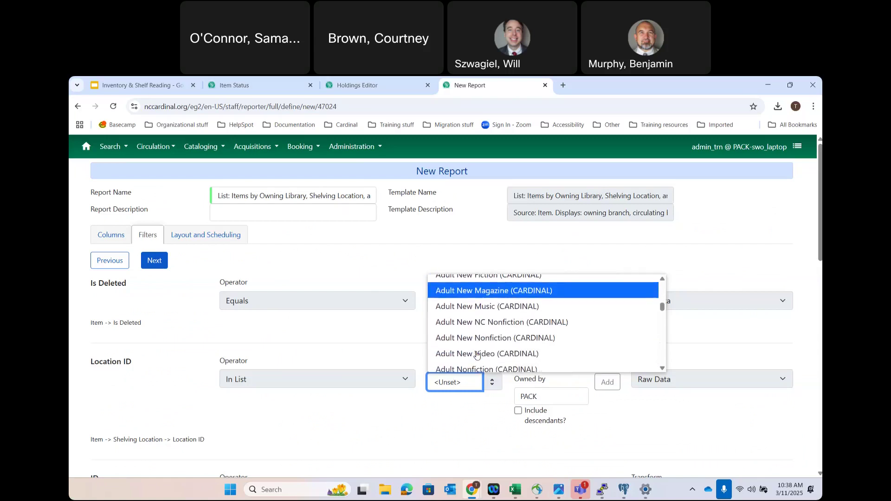
scroll(477, 355, "down", 1)
scroll(477, 352, "up", 2)
left_click(482, 314)
left_click(608, 382)
- Add Available to the item status filter
scroll(396, 422, "down", 3)
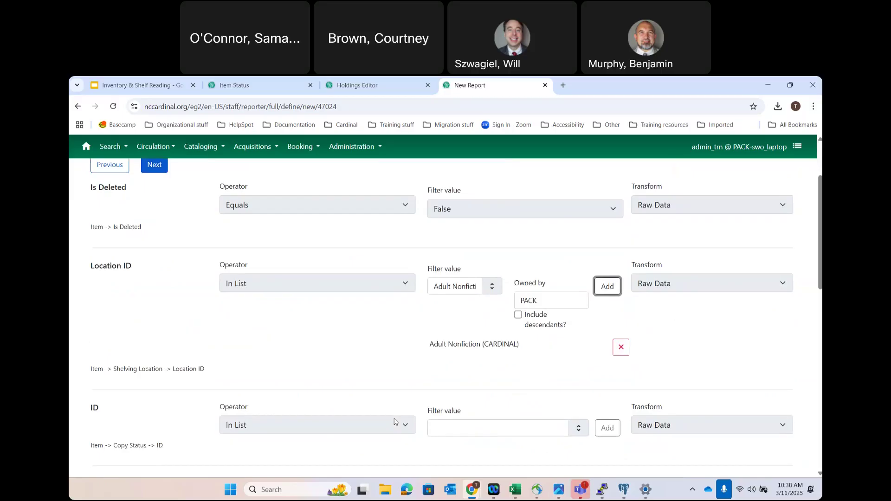
left_click(471, 368)
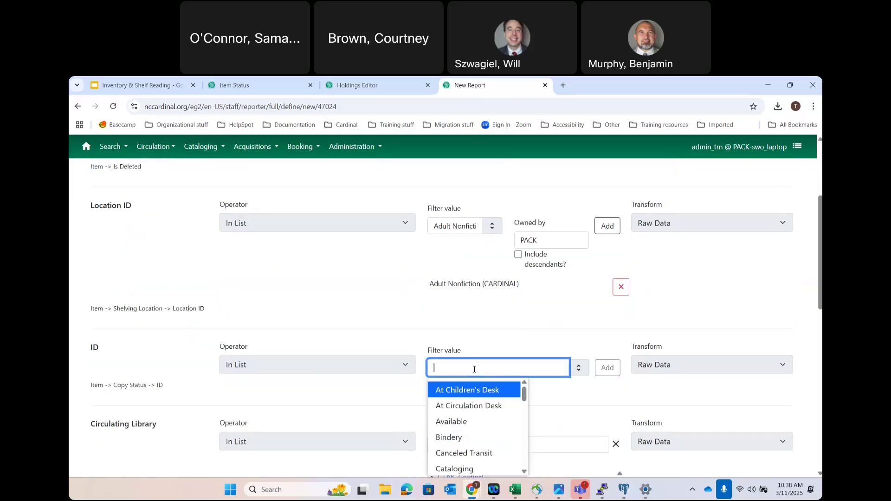
left_click(454, 421)
left_click(607, 368)
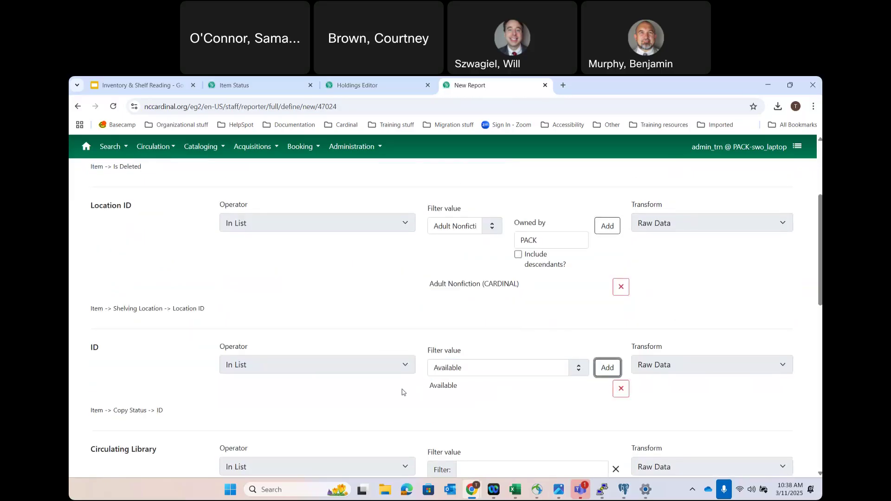
- Check Henderson Main Branch as the circulating library
scroll(403, 391, "down", 3)
scroll(449, 435, "down", 10)
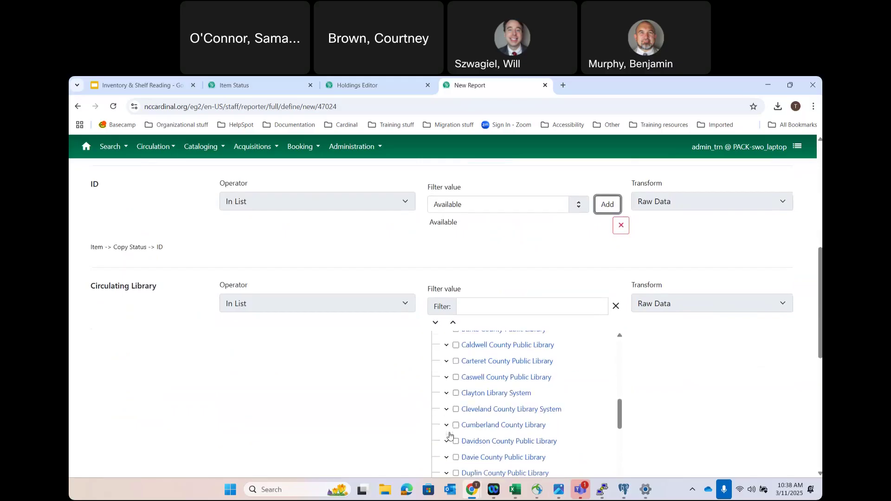
scroll(449, 435, "down", 10)
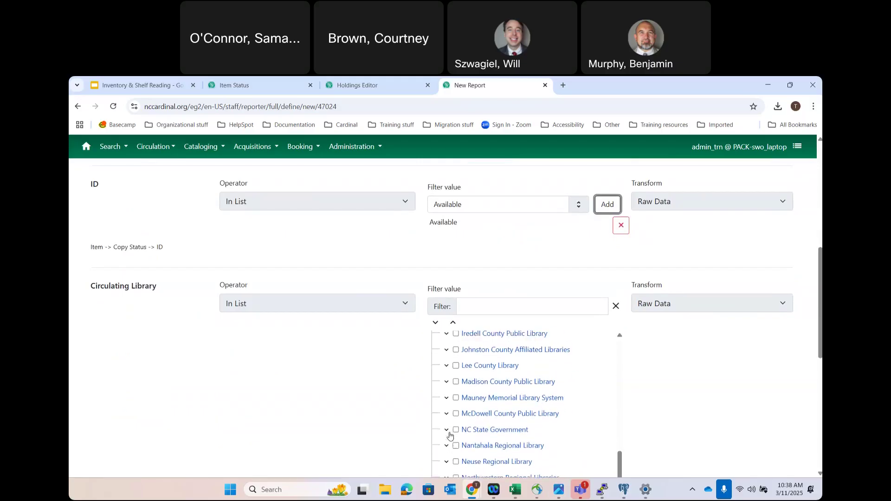
scroll(449, 434, "up", 2)
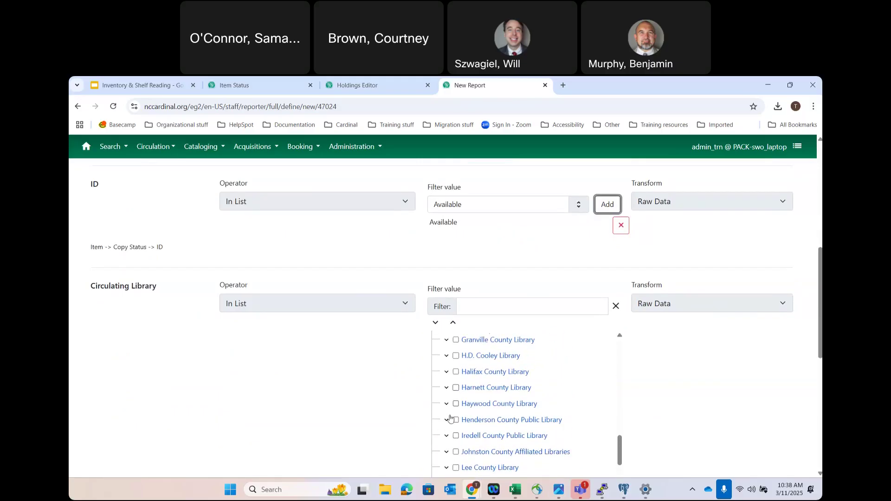
left_click(447, 420)
scroll(478, 417, "down", 3)
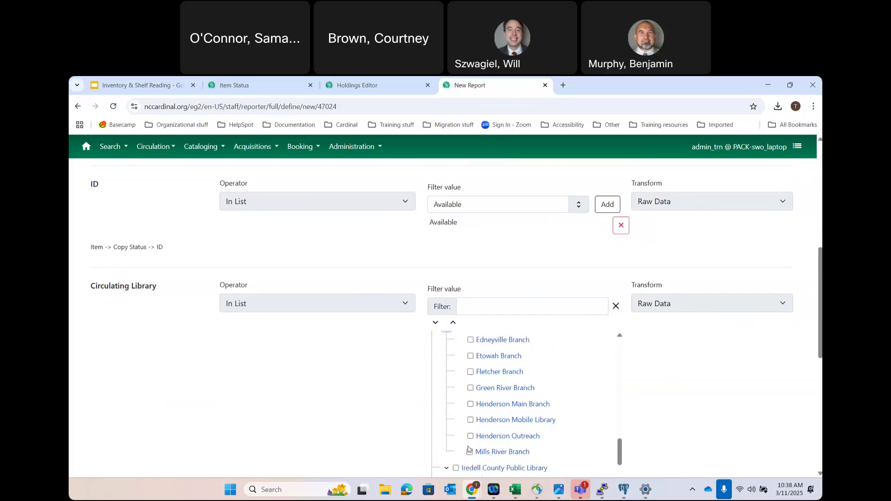
left_click(478, 402)
scroll(351, 403, "down", 6)
scroll(352, 403, "down", 1)
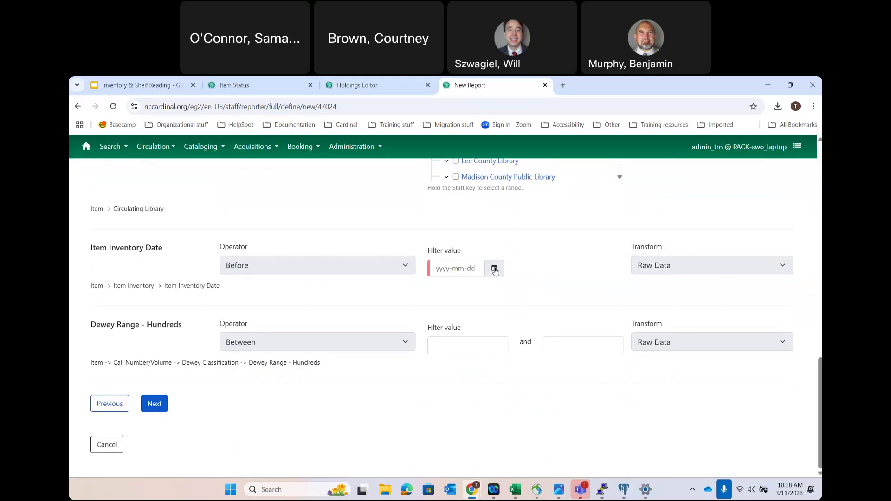
- Set Item Inventory Date to 2025-03-01 and the Dewey range to 100–300, then continue to scheduling
left_click(494, 270)
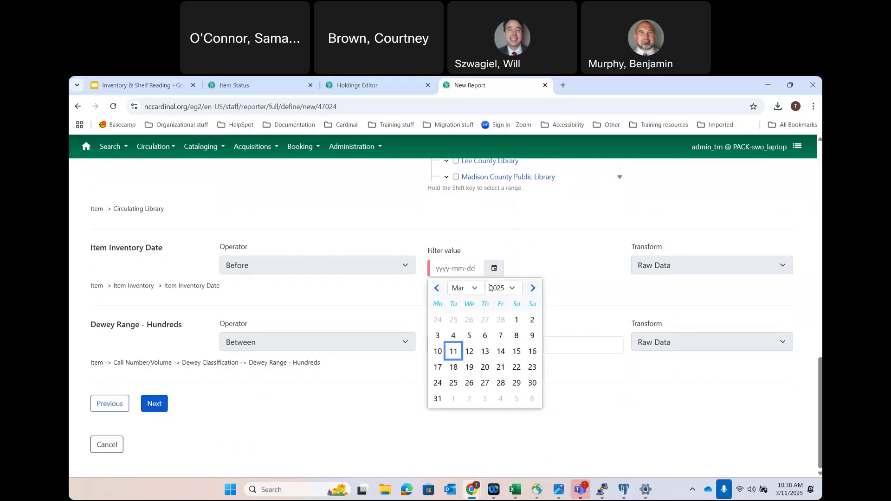
left_click(515, 322)
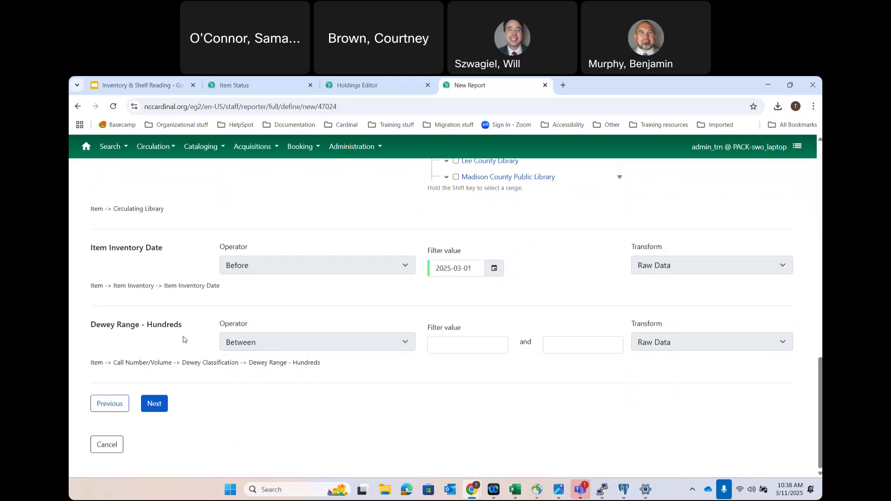
left_click(450, 342)
type("100")
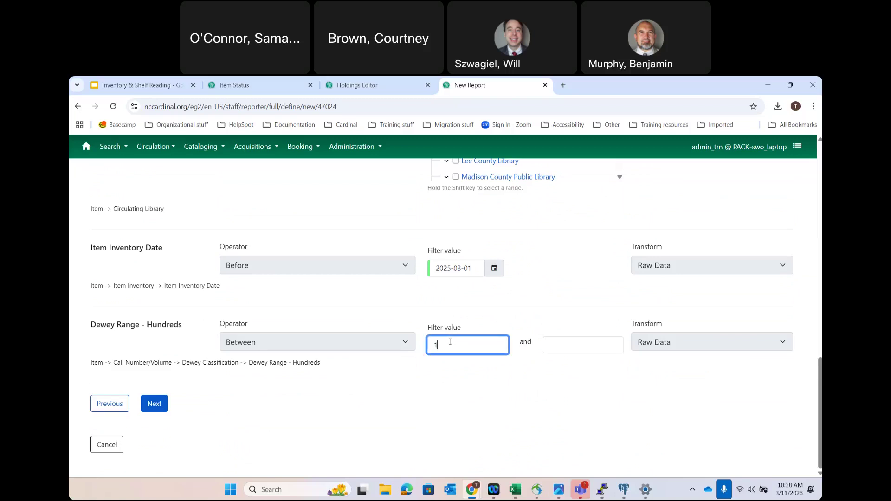
left_click(563, 351)
type("300")
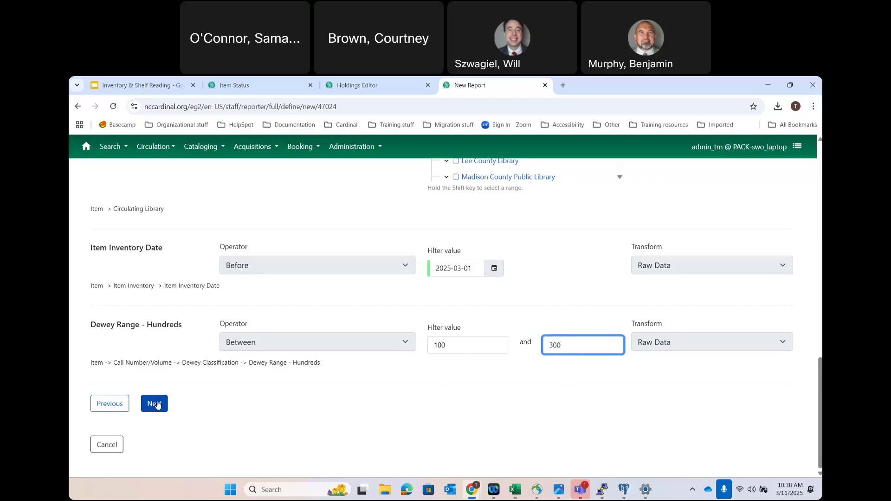
left_click(155, 403)
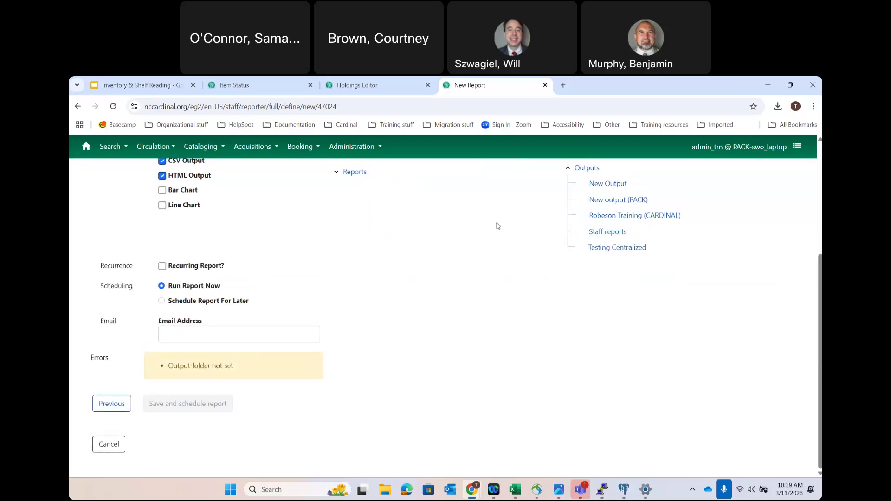
- Output the report to Staff reports with the user's notification e-mail, then save and schedule it
left_click(616, 233)
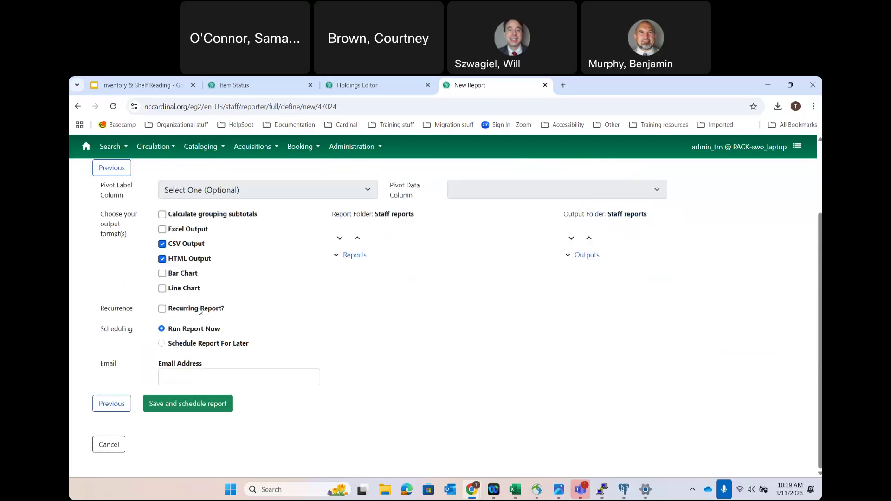
left_click(178, 378)
left_click(218, 399)
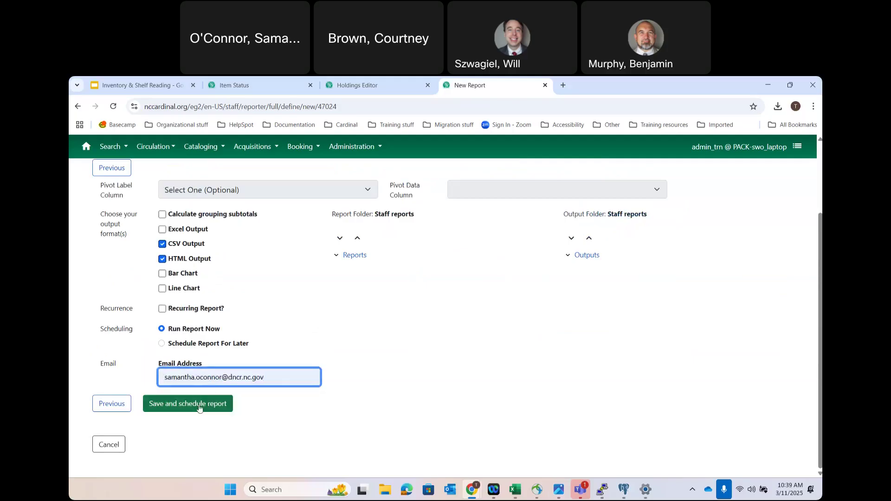
left_click(199, 407)
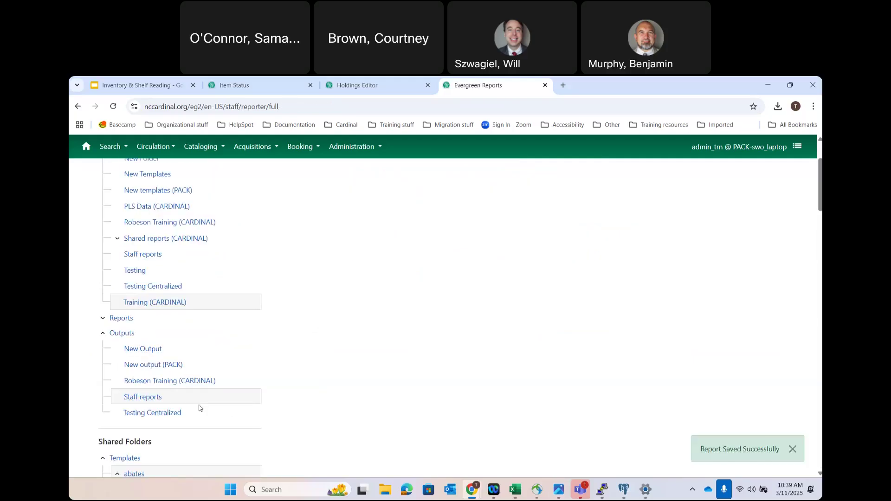
- Check the pending report in Staff reports, then return to the Report for Method 1 slide
left_click(136, 396)
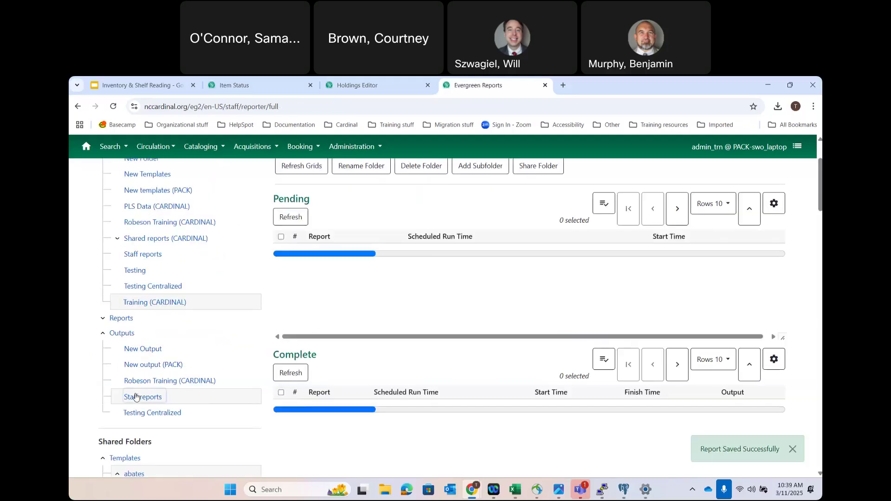
left_click(246, 82)
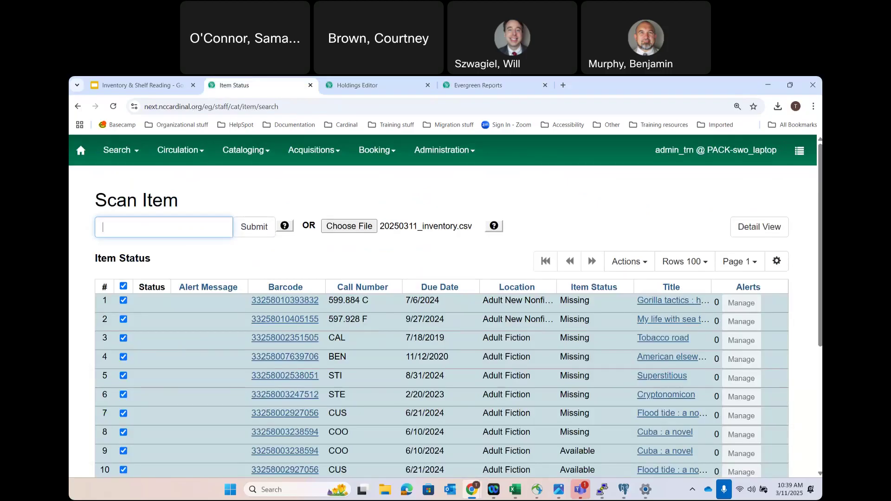
left_click(175, 80)
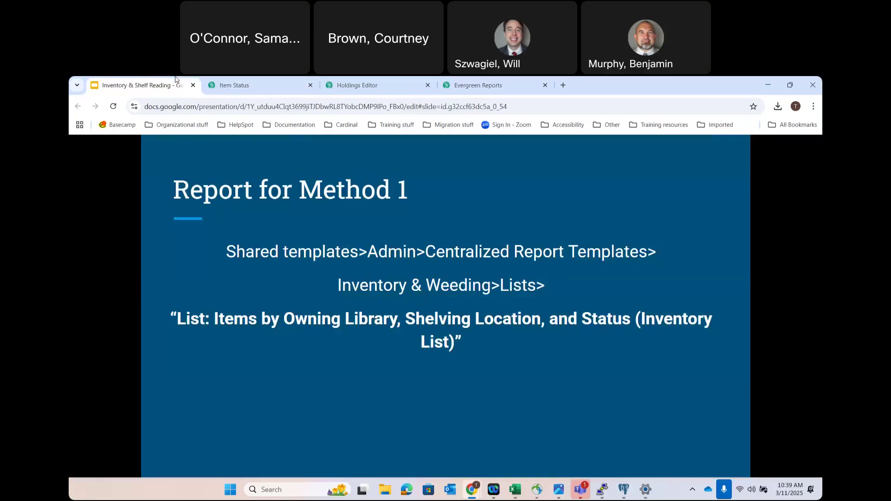
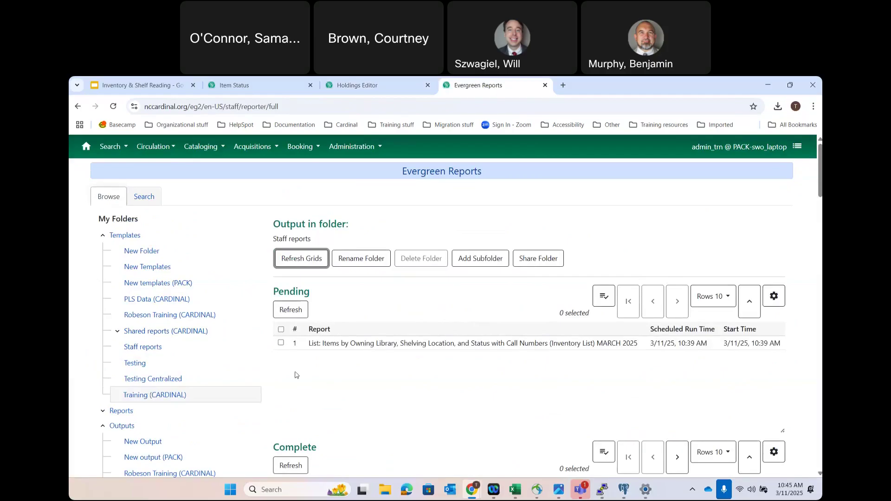
- Move from the Holdings Editor page back to the training slide deck
left_click(358, 79)
left_click(150, 81)
- Show the Report for Method 2 slide's path to Inventory & Weeding>Lists> and the Inventory Shelf List template name
left_click(262, 312)
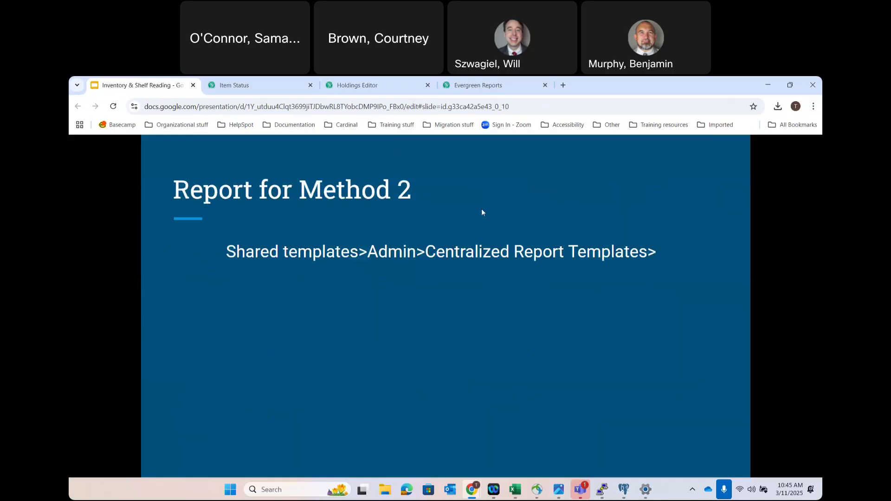
left_click(490, 304)
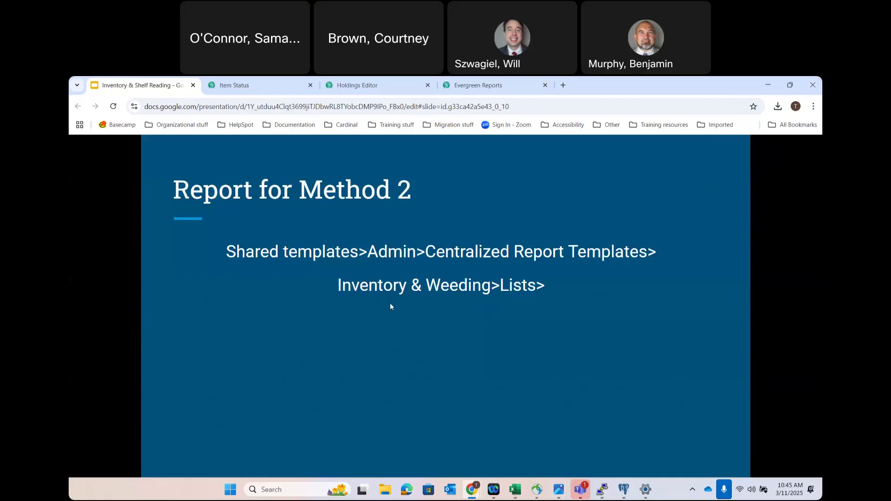
left_click(577, 319)
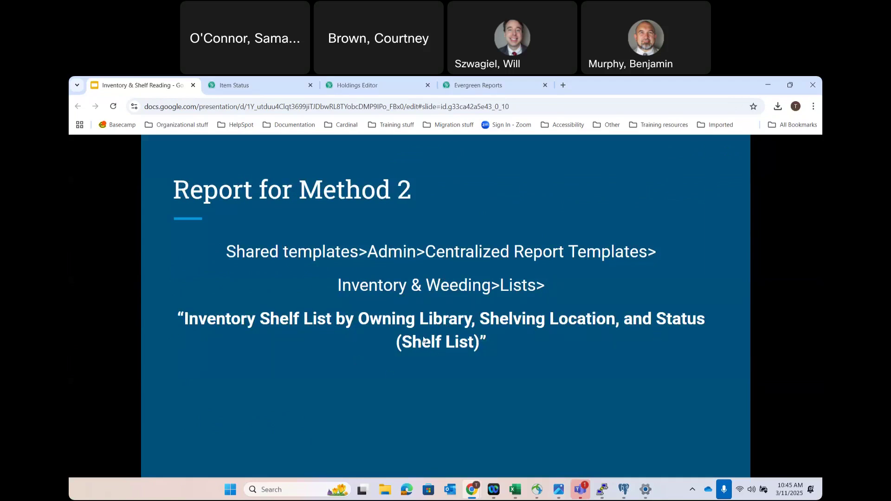
- Go back to Evergreen Reports and open the Inventory & Weeding Lists templates
left_click(365, 83)
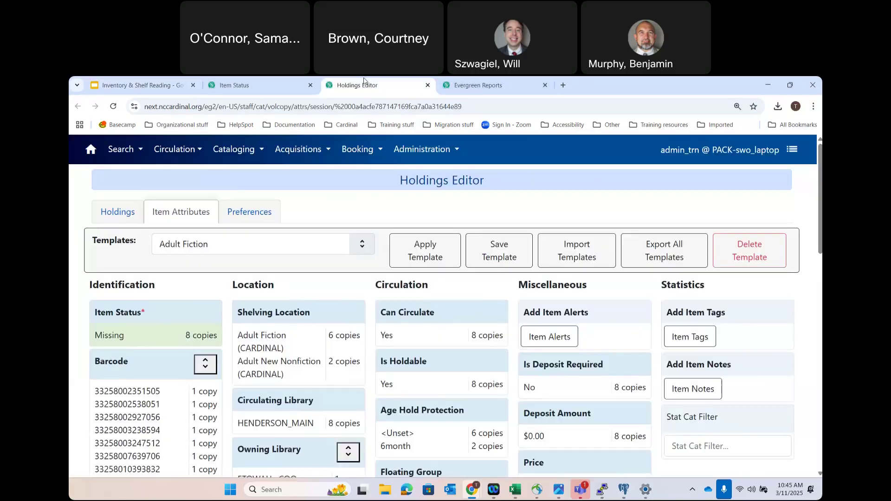
left_click(478, 85)
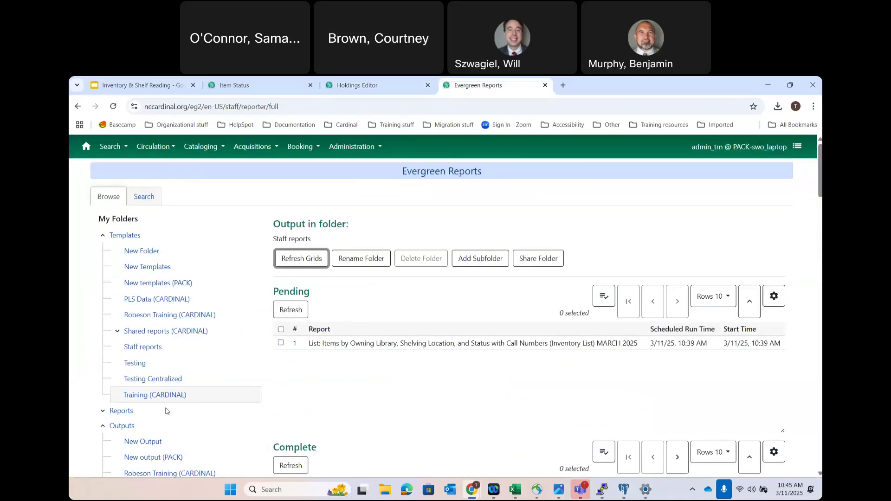
scroll(168, 412, "down", 5)
scroll(167, 412, "down", 2)
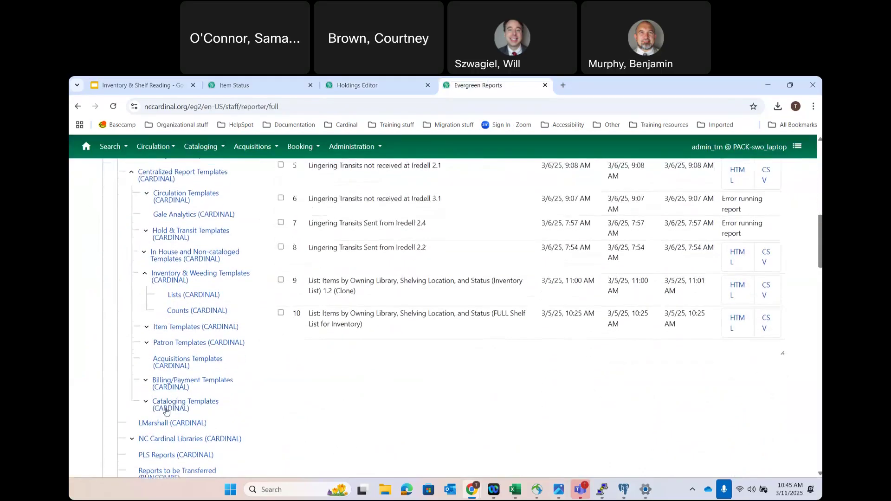
left_click(176, 296)
scroll(444, 319, "up", 10)
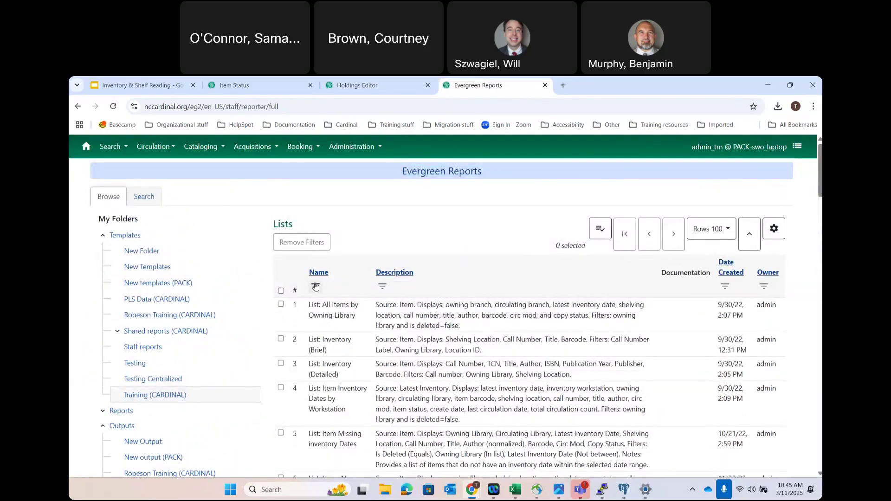
- Filter the templates to names that contain 'Shelf List'
left_click(315, 286)
left_click(330, 320)
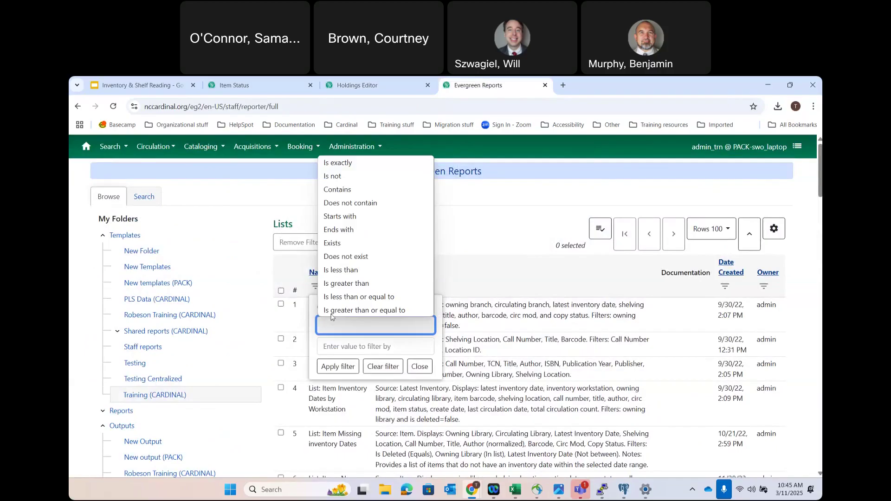
left_click(341, 190)
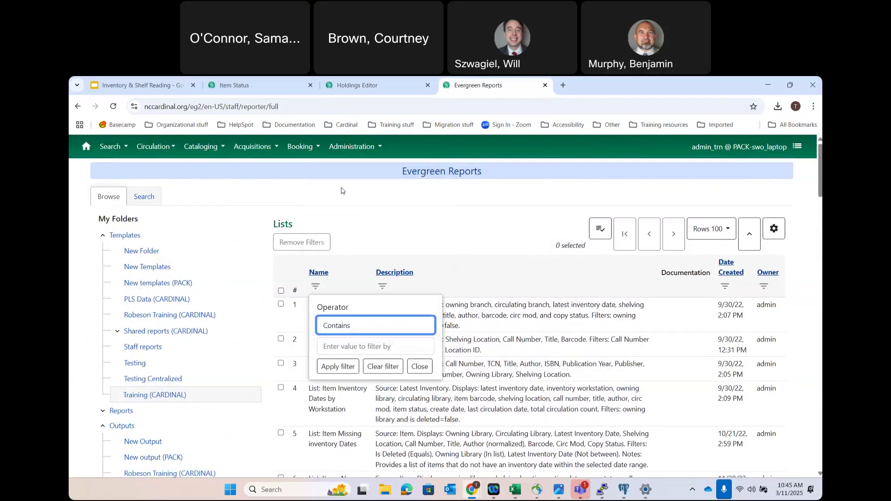
left_click(356, 348)
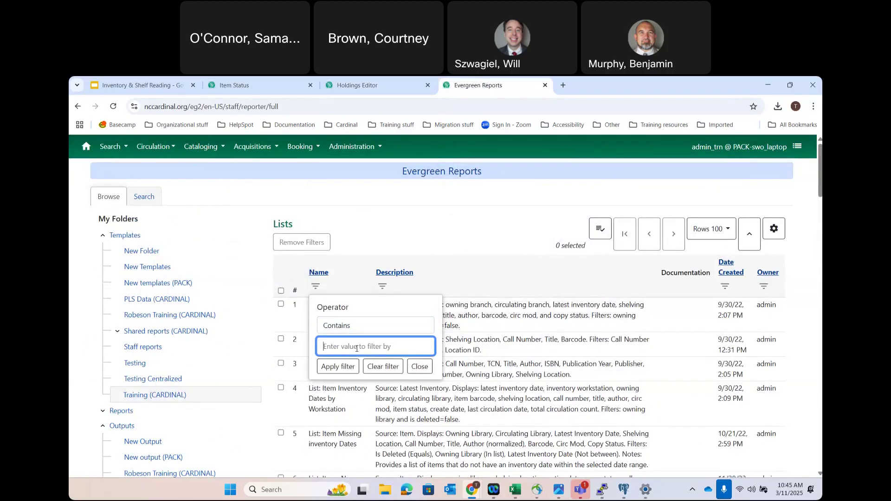
type("Shelf List")
left_click(338, 366)
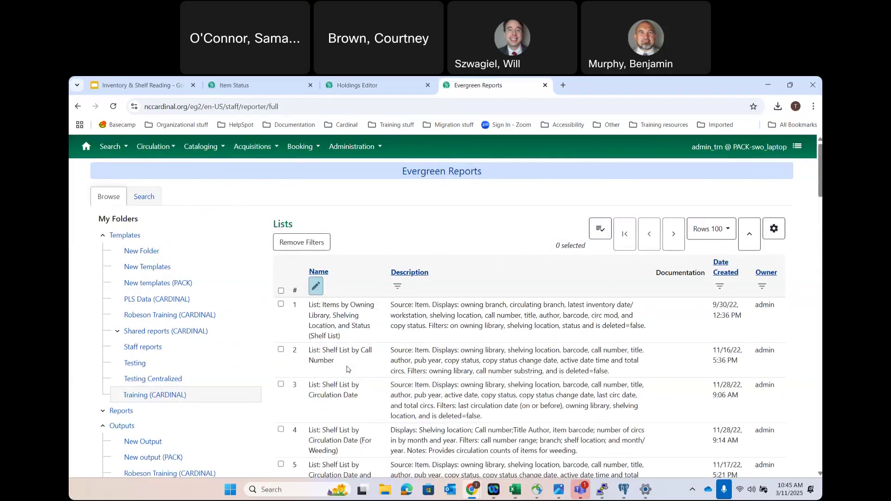
- Select the first Shelf List template and bring up its actions menu
scroll(413, 374, "down", 2)
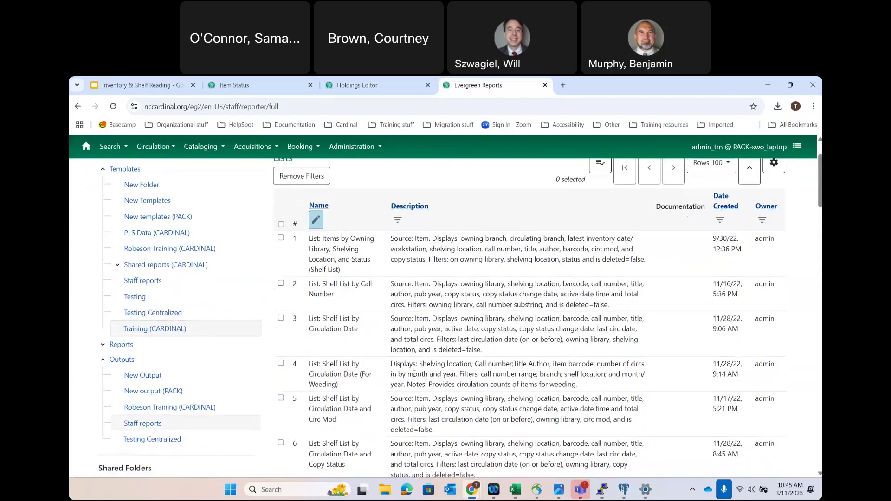
scroll(414, 373, "down", 1)
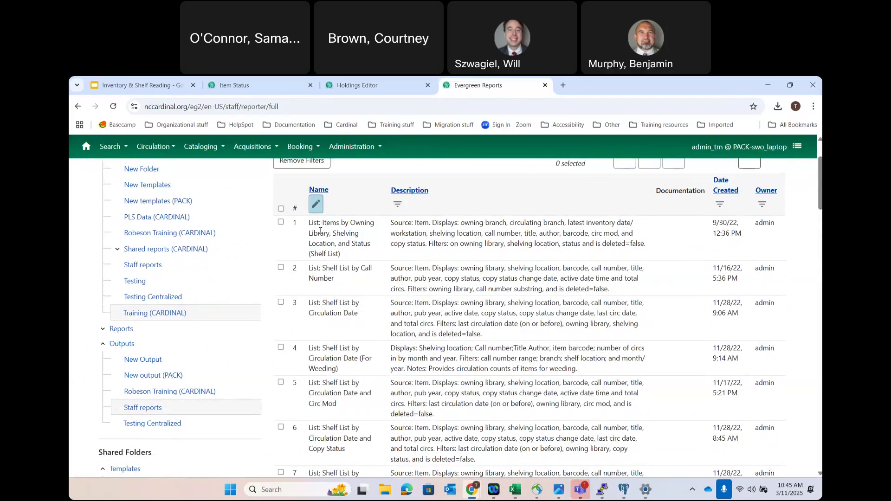
left_click(321, 230)
right_click(320, 232)
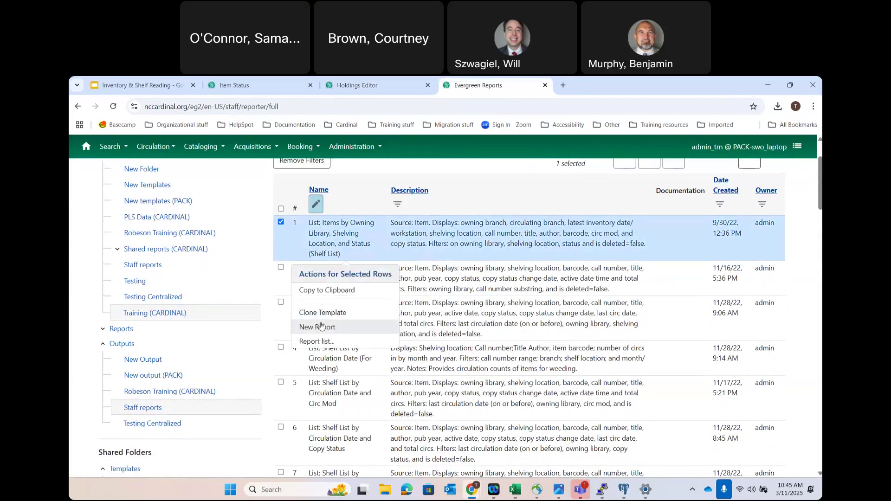
- Clone the Shelf List template into the Training folder and review its filter fields
left_click(320, 313)
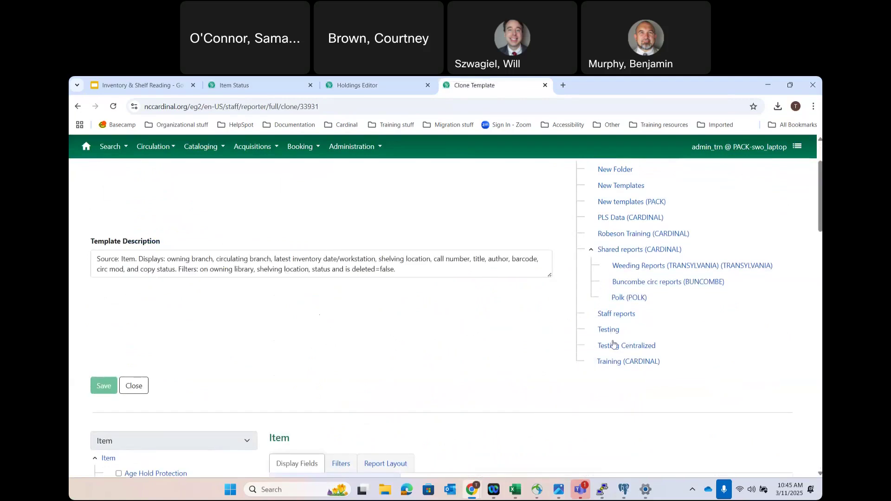
left_click(614, 363)
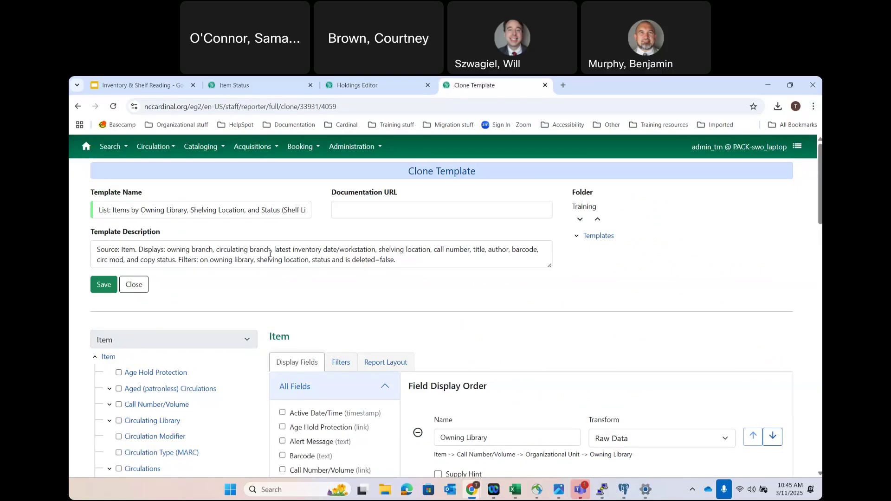
left_click(341, 361)
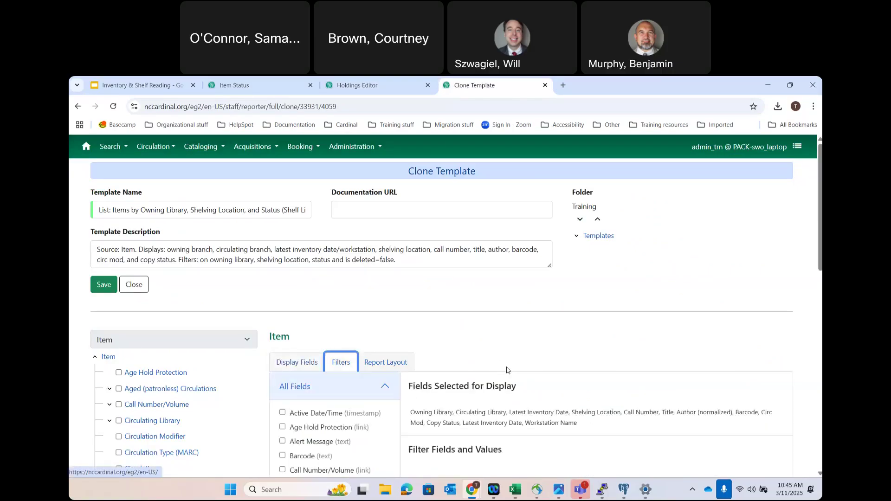
scroll(506, 370, "down", 2)
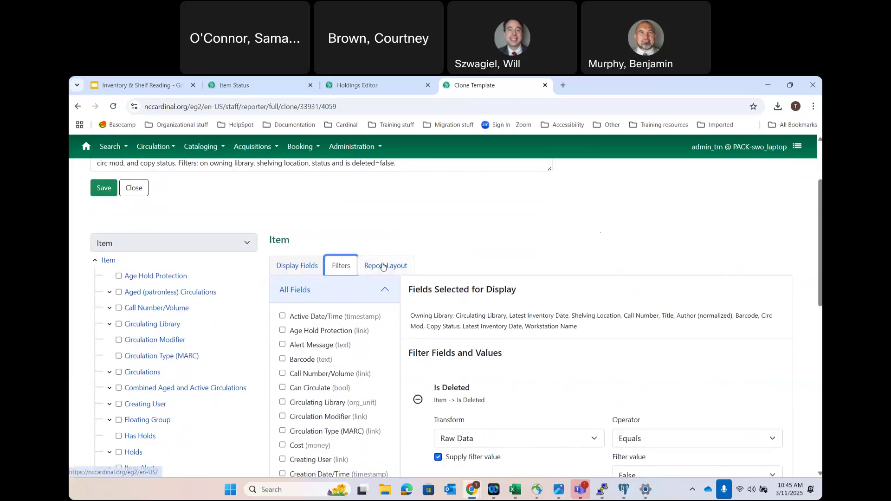
scroll(501, 358, "down", 9)
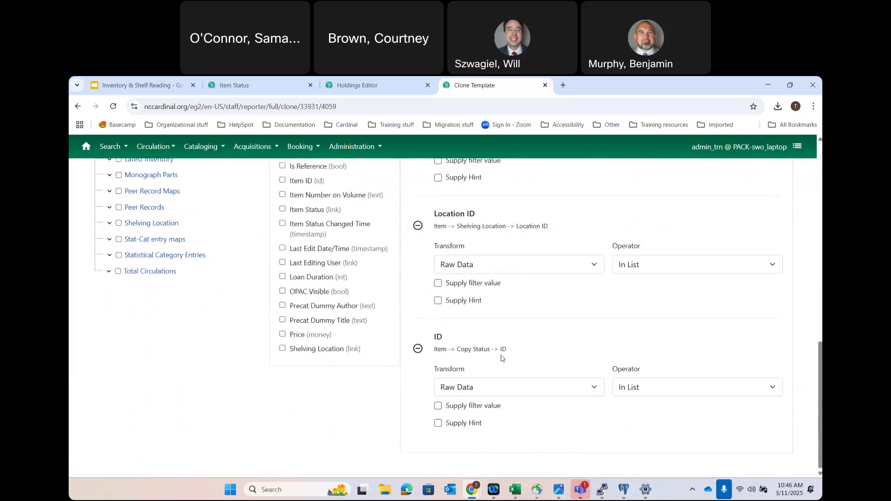
scroll(501, 357, "up", 1)
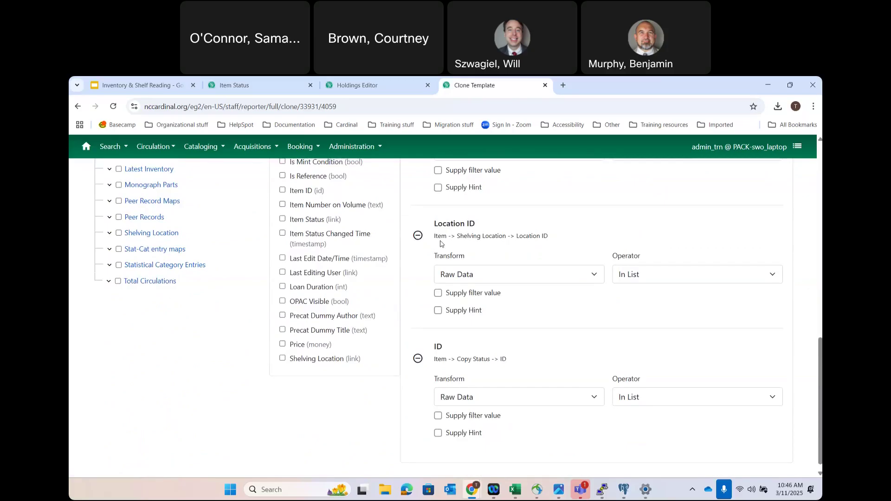
scroll(573, 255, "up", 15)
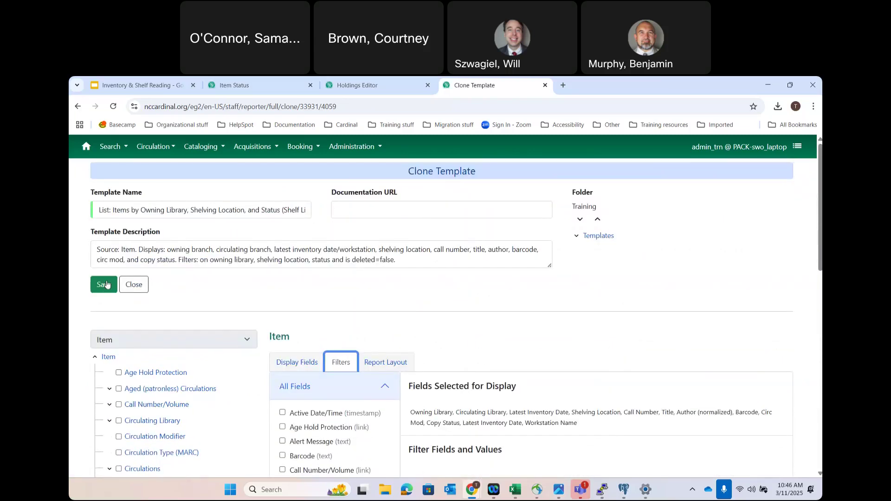
- Save the clone, then start a new report from the newest template in Training
left_click(104, 284)
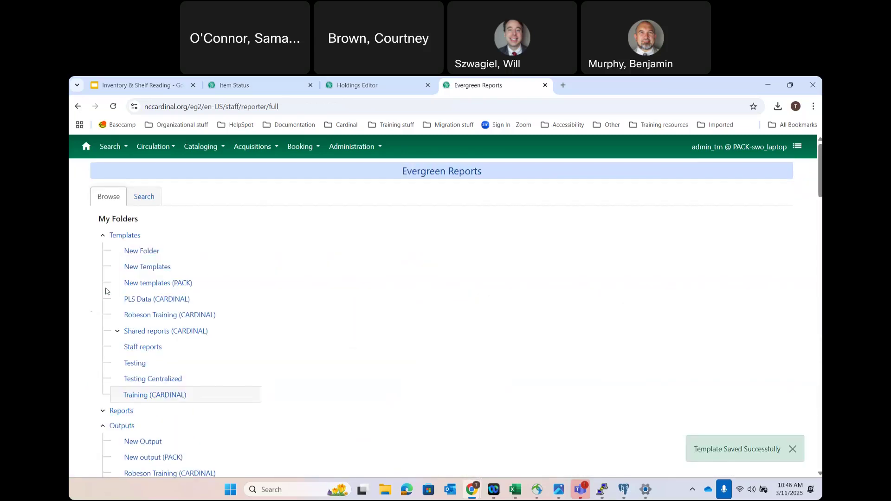
left_click(142, 395)
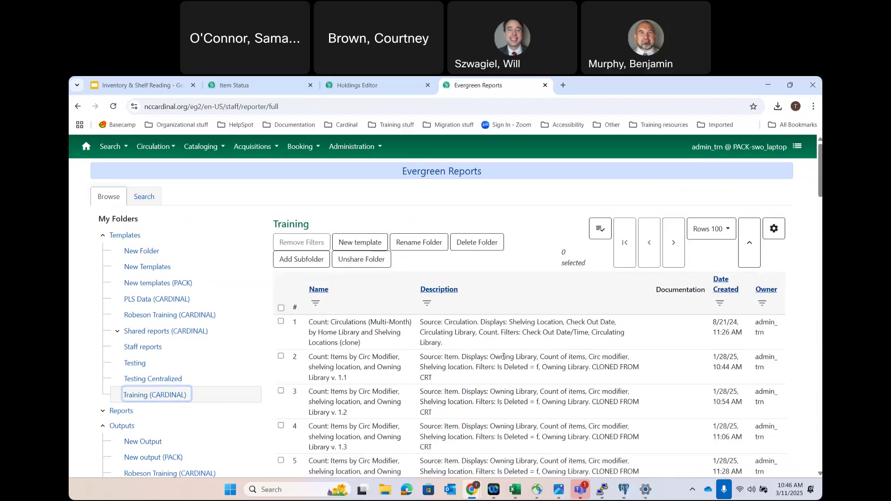
left_click(722, 286)
left_click(721, 287)
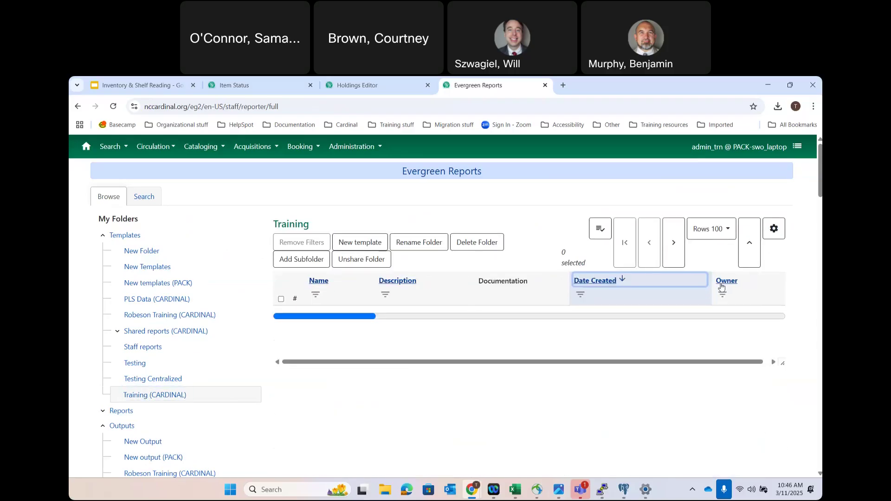
double_click(338, 332)
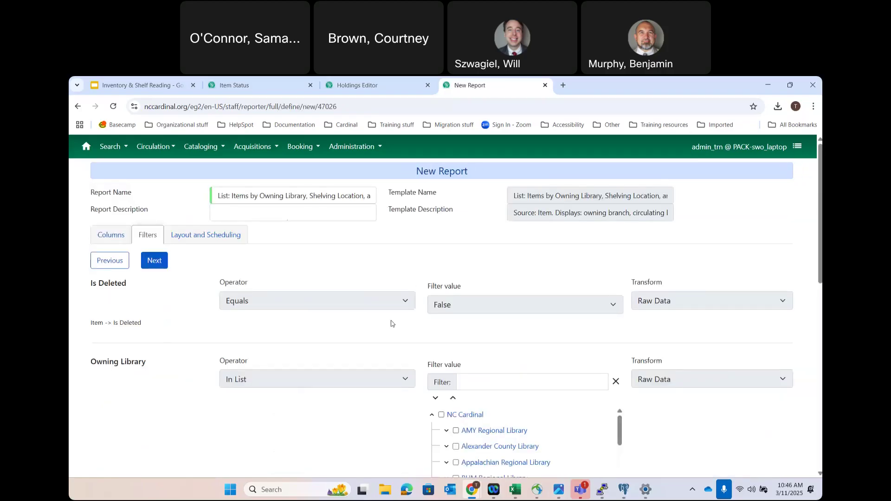
- Set the Owning Library filter to Henderson Main Branch under Henderson County Public Library
scroll(402, 386, "down", 1)
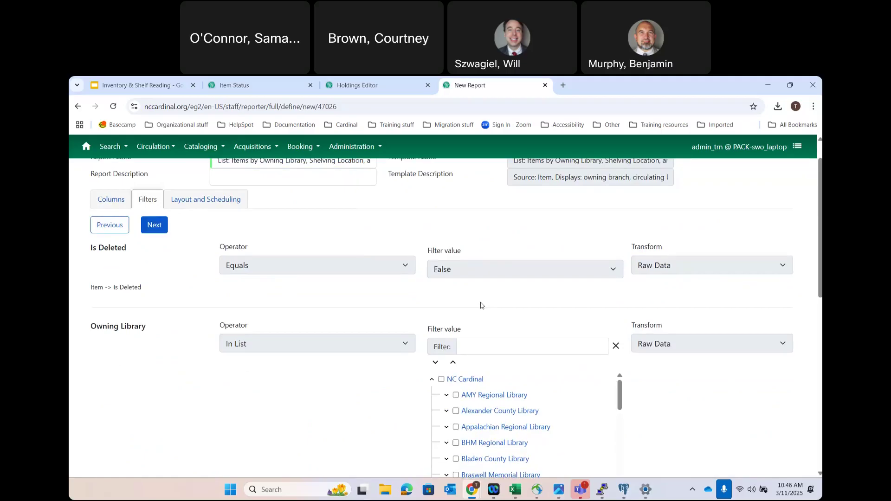
scroll(481, 305, "down", 4)
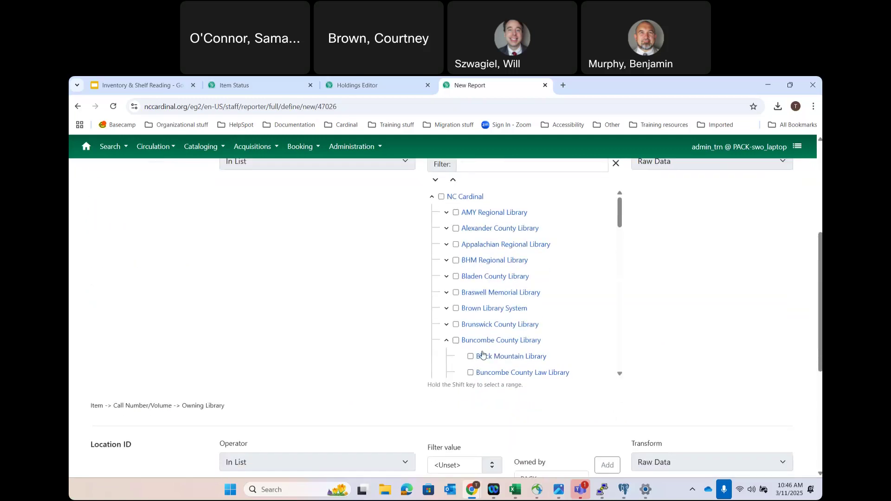
left_click(446, 342)
scroll(469, 343, "down", 7)
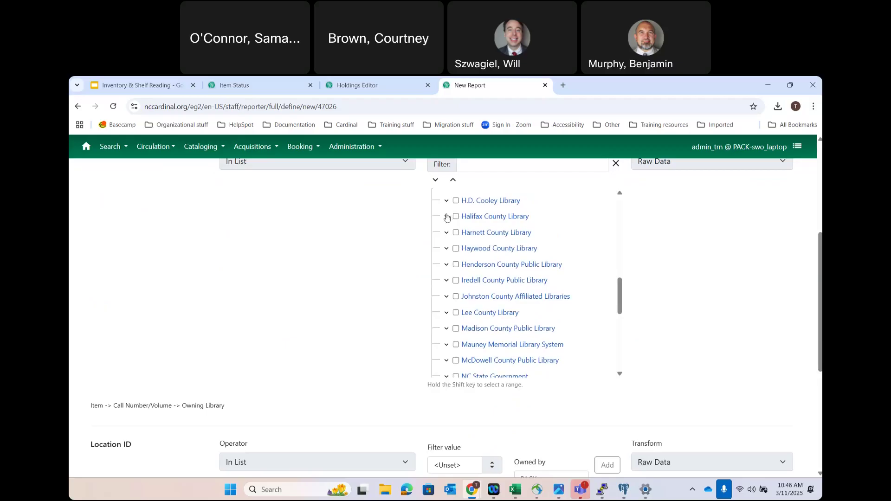
left_click(443, 266)
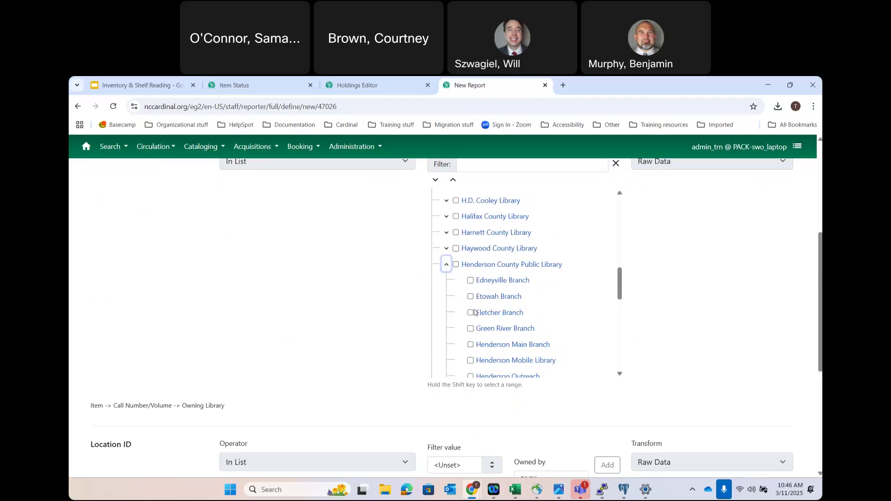
left_click(471, 346)
scroll(334, 378, "down", 4)
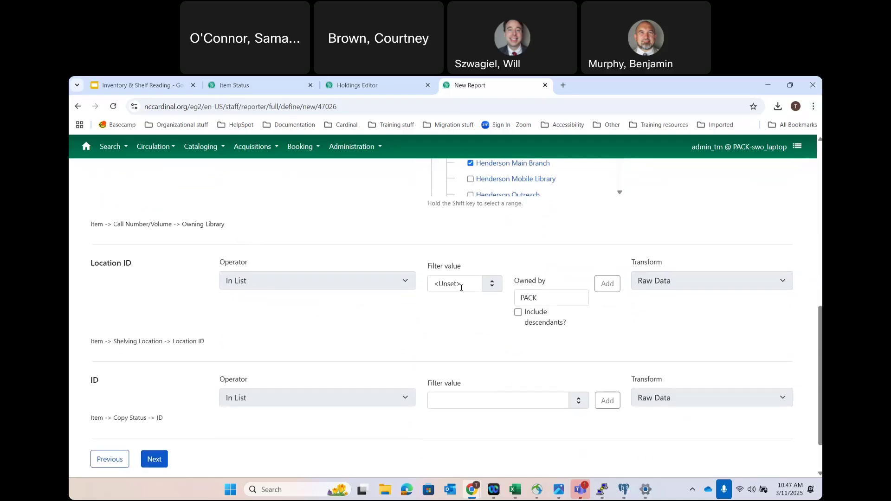
- Add Adult Fiction (CARDINAL) to the shelving location filter
left_click(461, 288)
scroll(465, 378, "down", 2)
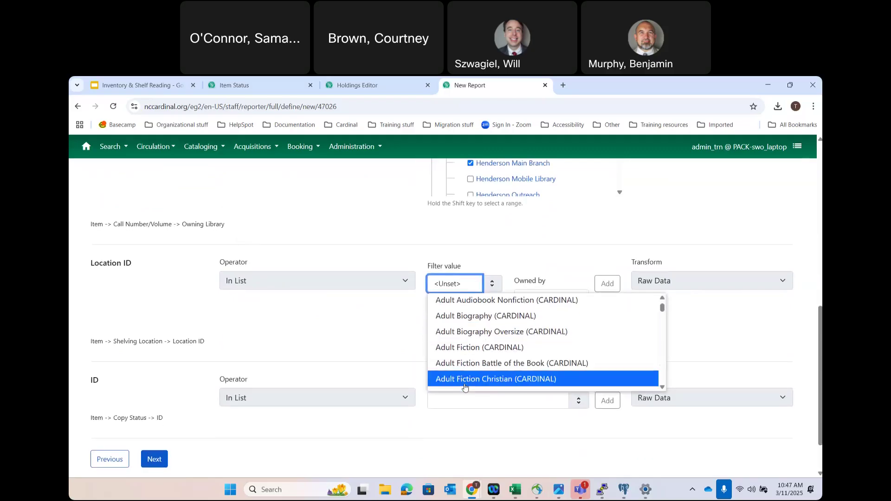
left_click(463, 324)
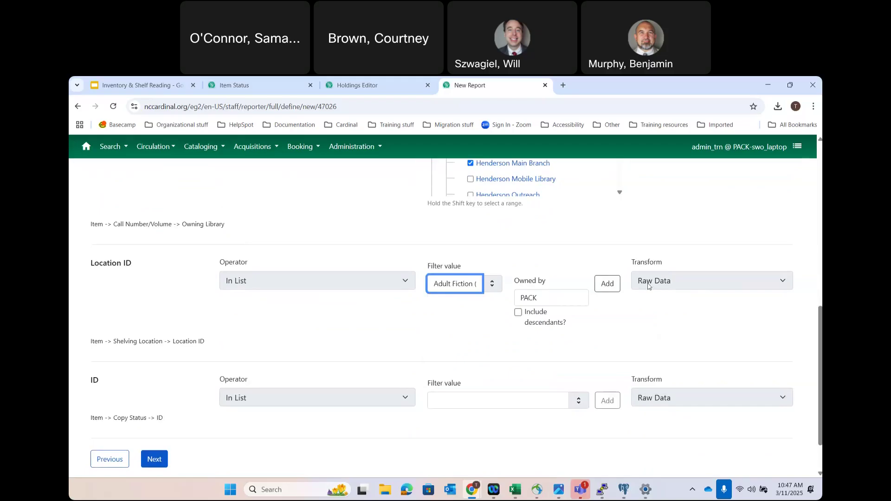
left_click(607, 284)
- Add Available to the copy status filter
scroll(344, 356, "down", 2)
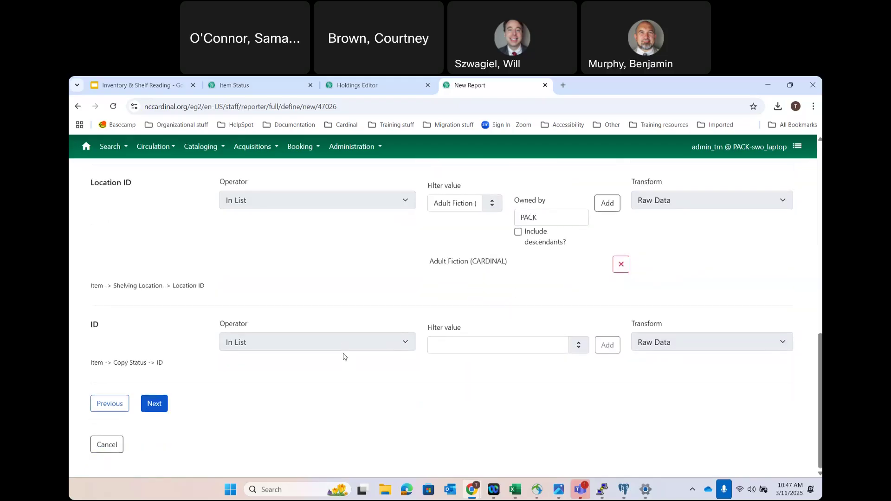
left_click(497, 344)
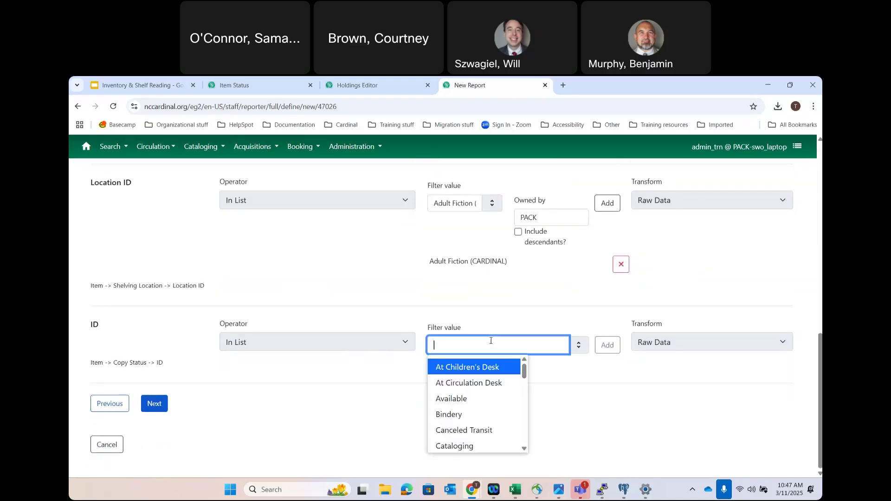
left_click(445, 406)
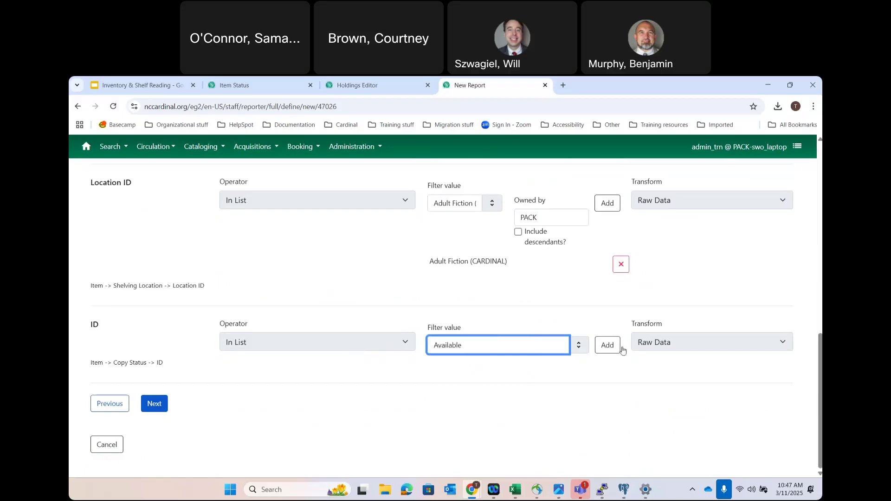
left_click(601, 354)
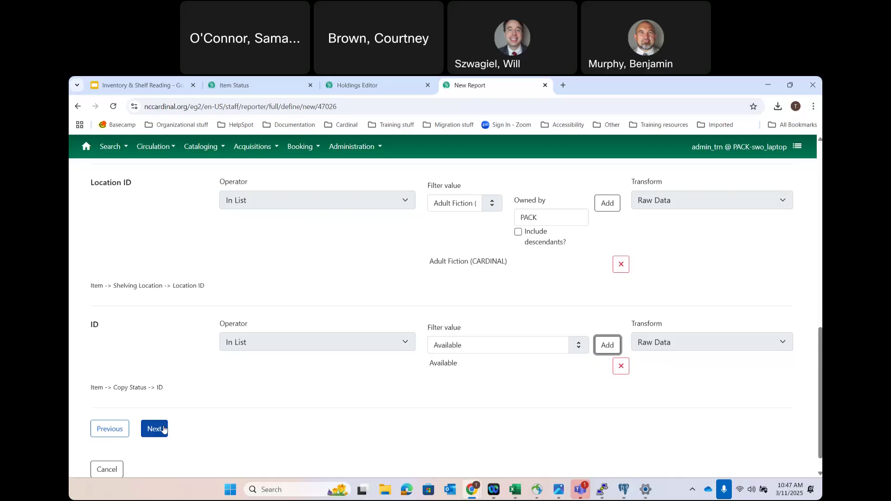
left_click(477, 342)
scroll(461, 436, "down", 5)
- Add Missing to the copy status filter and move on to output settings
left_click(462, 400)
left_click(608, 346)
left_click(157, 457)
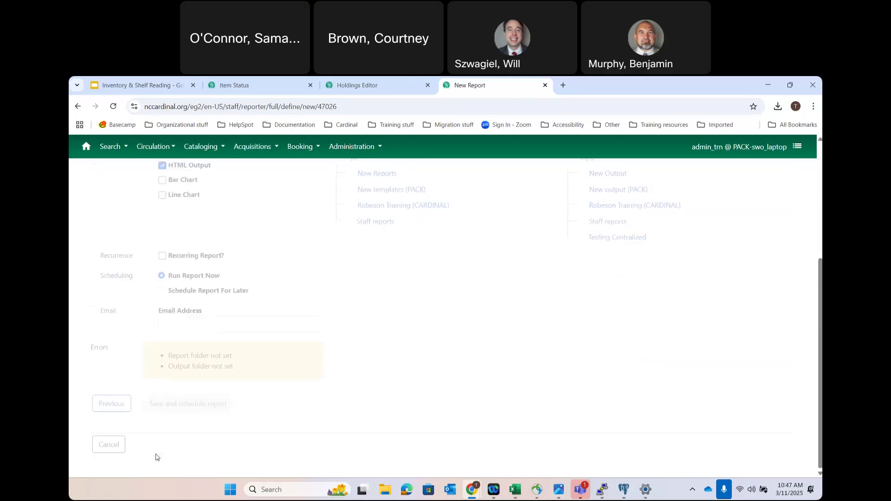
- Save the report and its output to Staff reports with e-mail notice, running it now
left_click(376, 221)
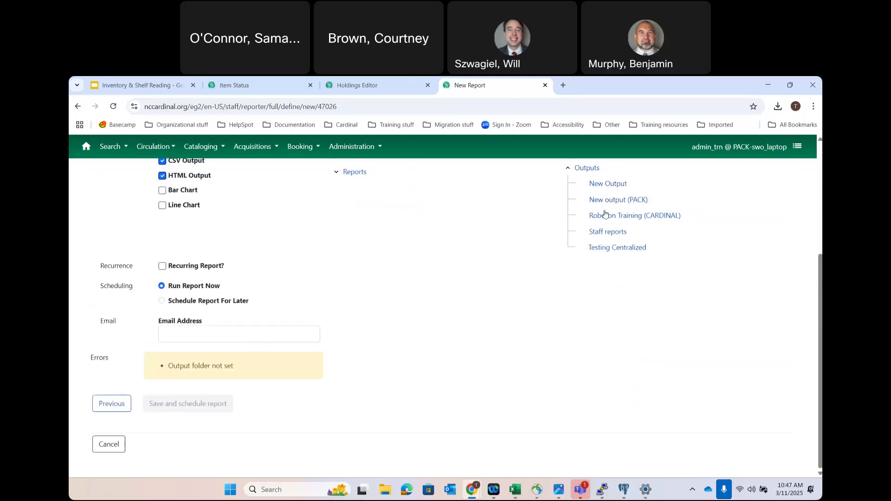
left_click(608, 235)
left_click(194, 382)
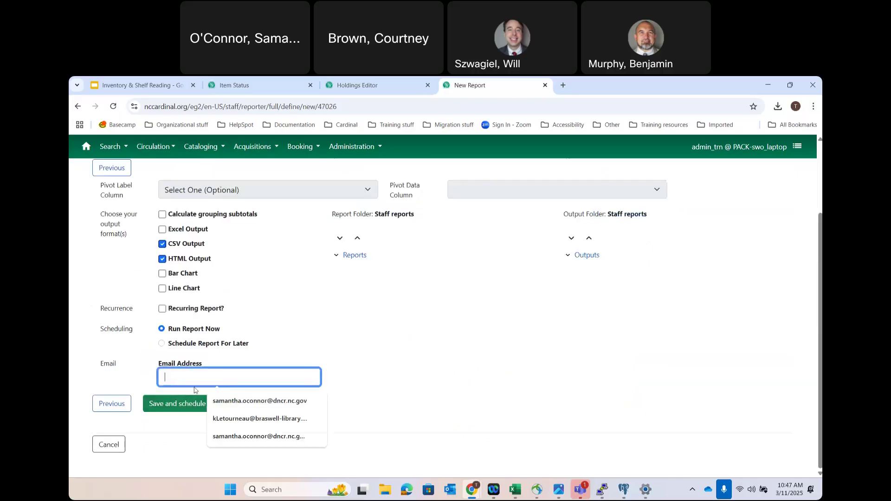
left_click(241, 401)
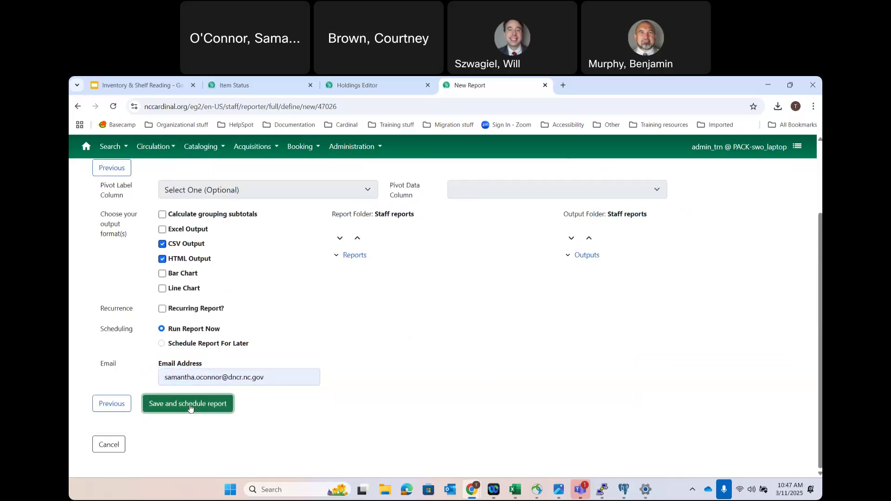
left_click(189, 403)
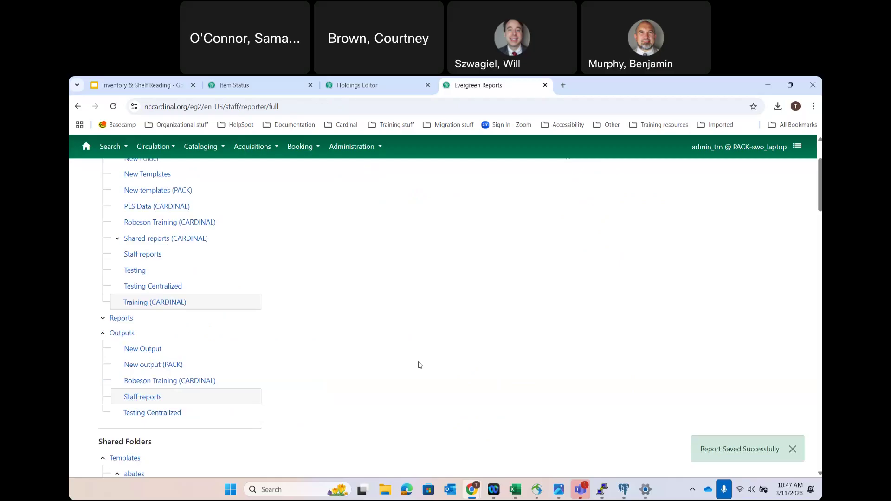
left_click(143, 398)
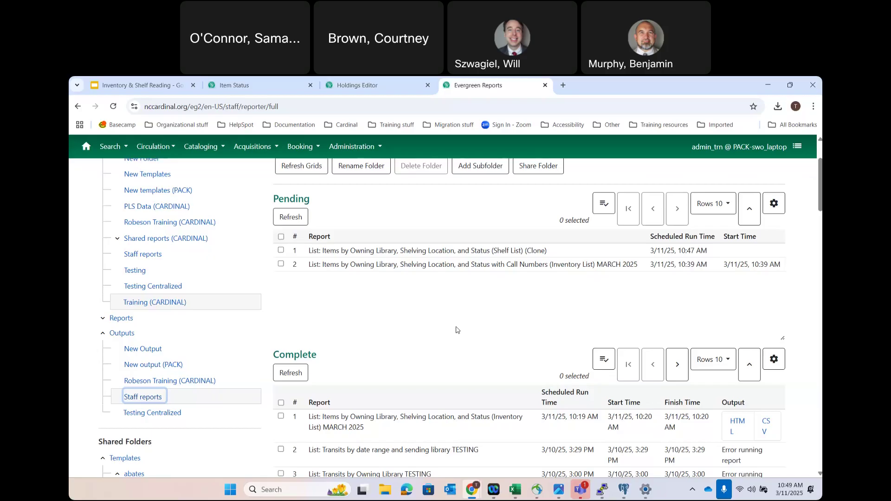
- Refresh the Staff reports pending and complete grids
left_click(301, 168)
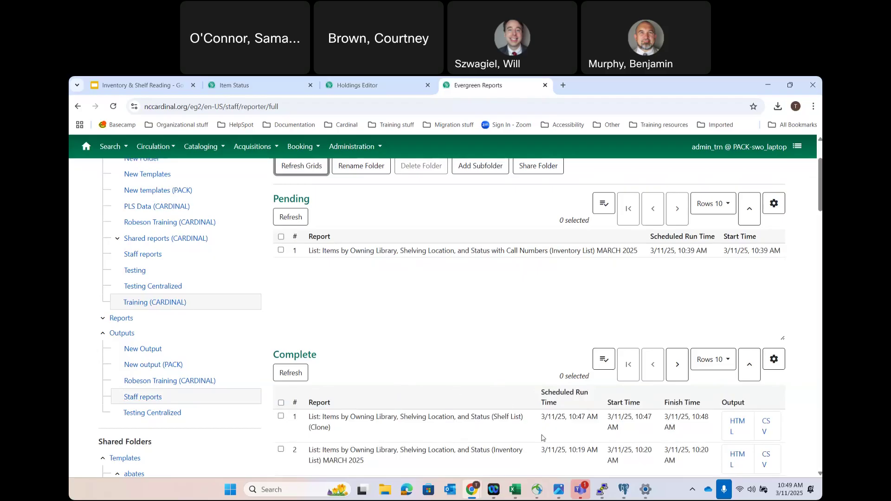
- Open the completed Shelf List (Clone) report's HTML output
scroll(542, 437, "down", 1)
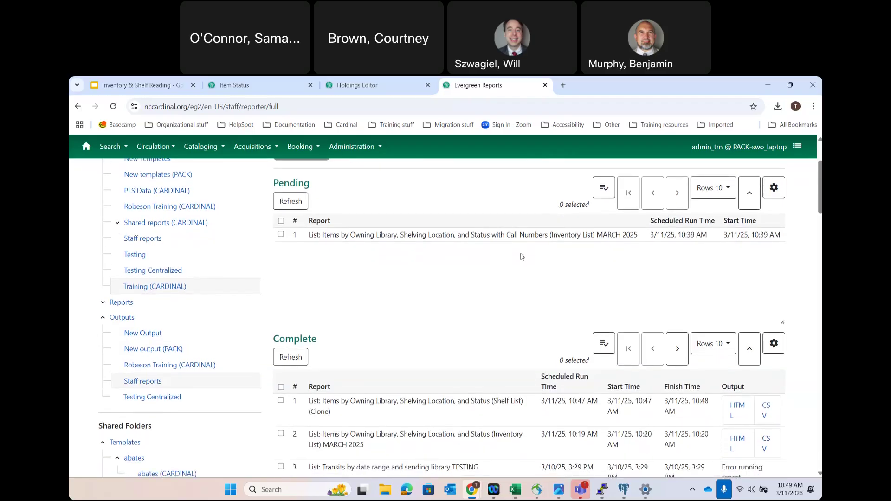
left_click(737, 410)
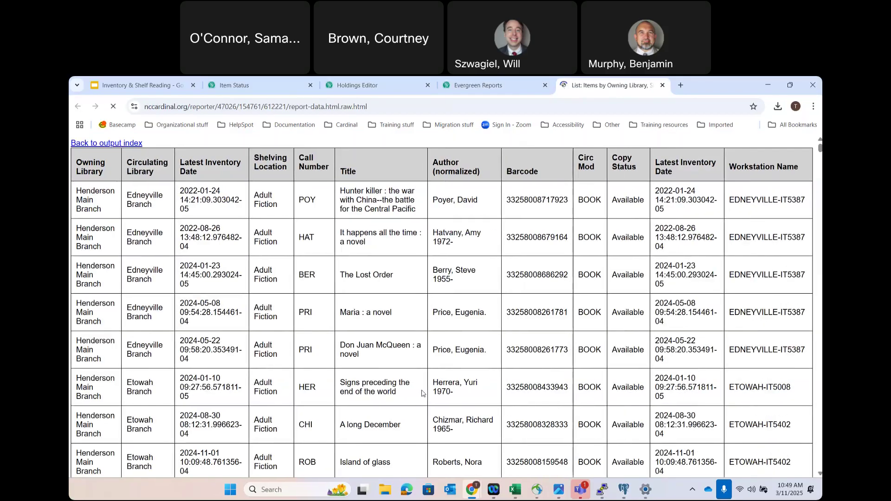